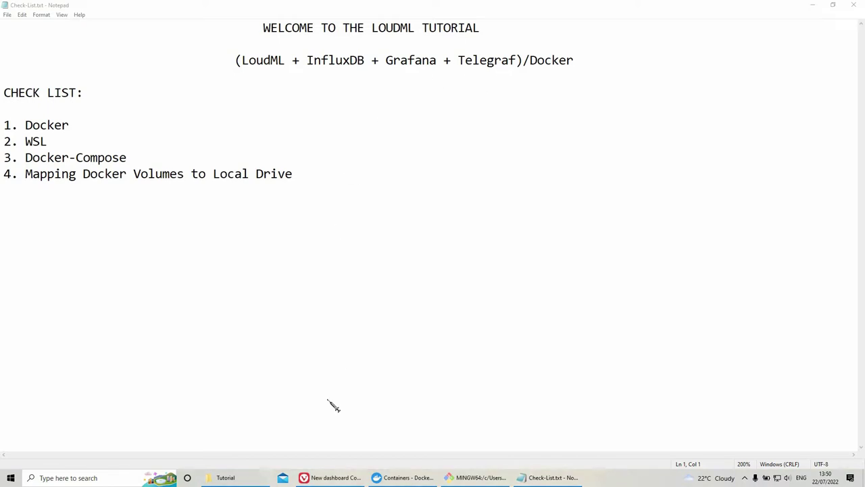
Step: Review Docker Desktop's Docker Engine settings and confirm from the tray that Docker is running
left_click(414, 475)
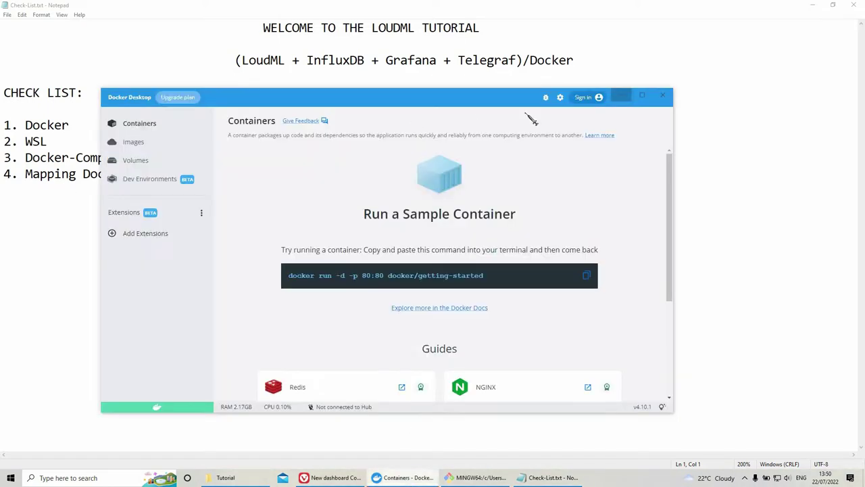
left_click(560, 97)
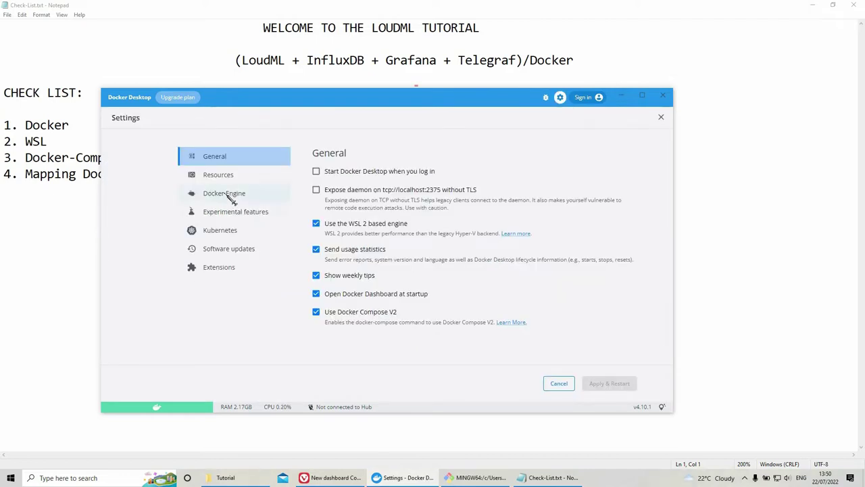
left_click(223, 193)
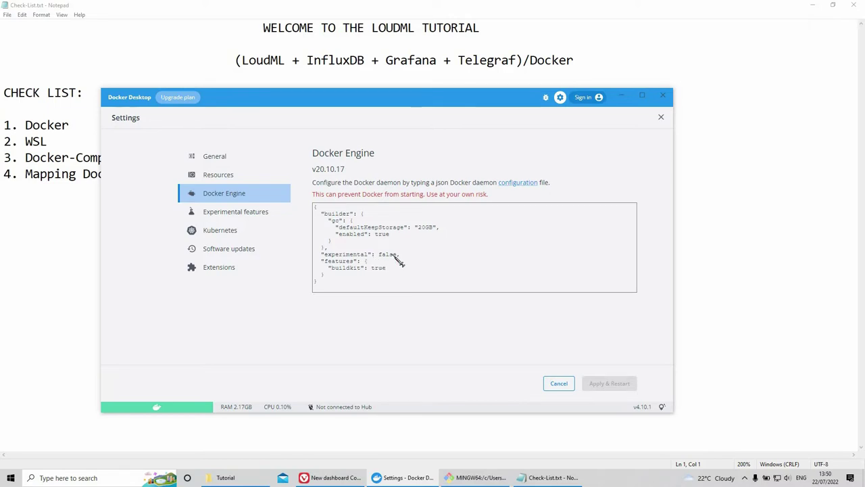
left_click(661, 117)
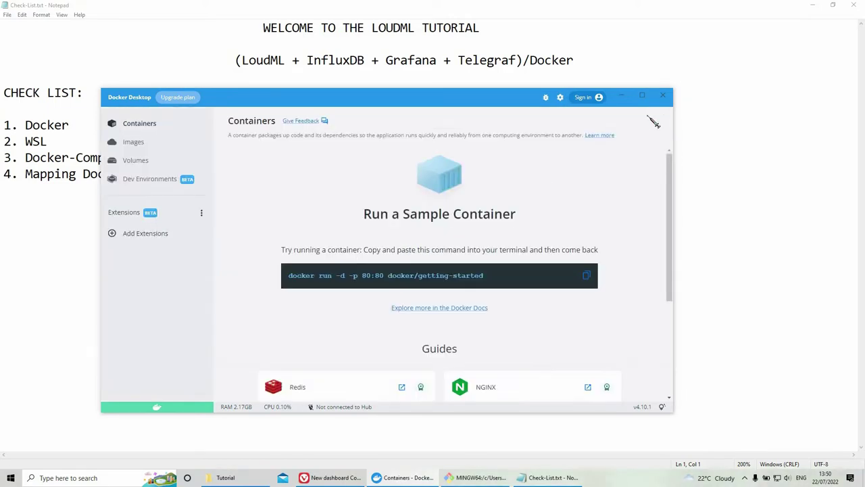
left_click(622, 96)
left_click(744, 477)
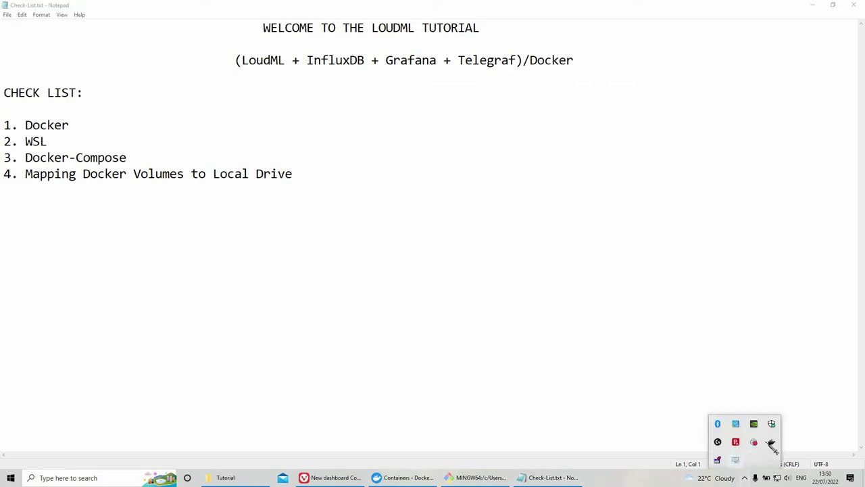
right_click(772, 442)
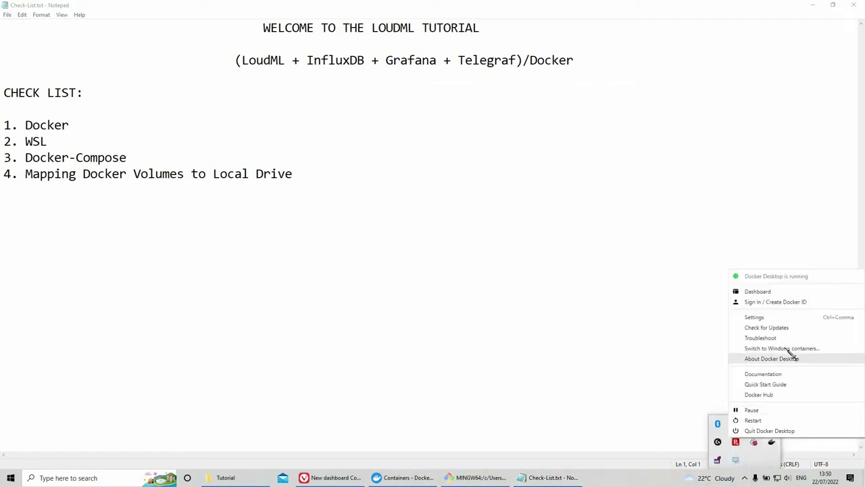
left_click(406, 284)
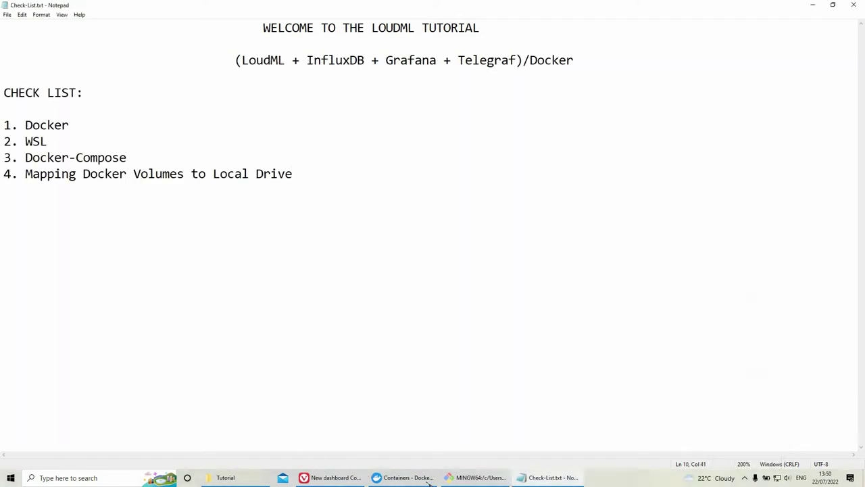
Step: Move the Git Bash terminal aside and minimize it to reveal the checklist
left_click(477, 477)
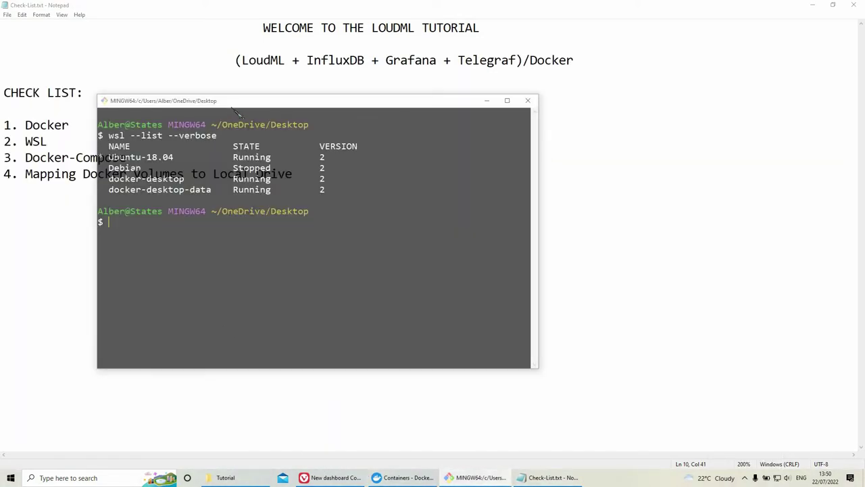
left_click_drag(419, 101, 636, 112)
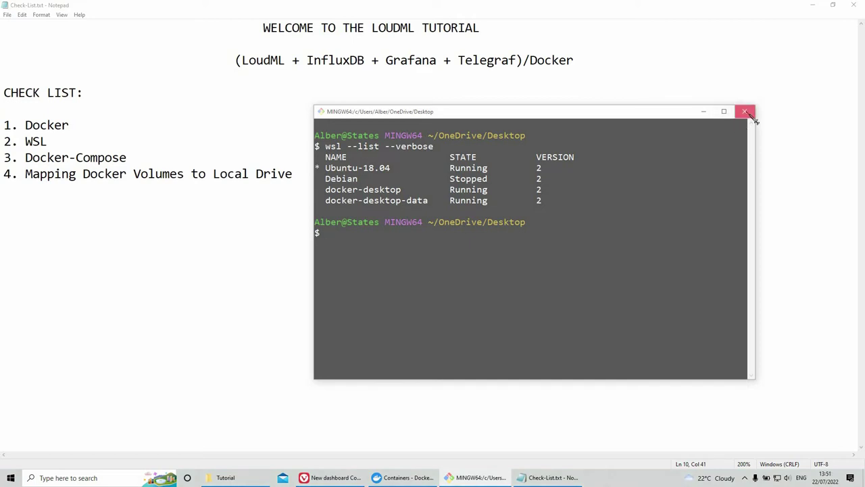
left_click(704, 112)
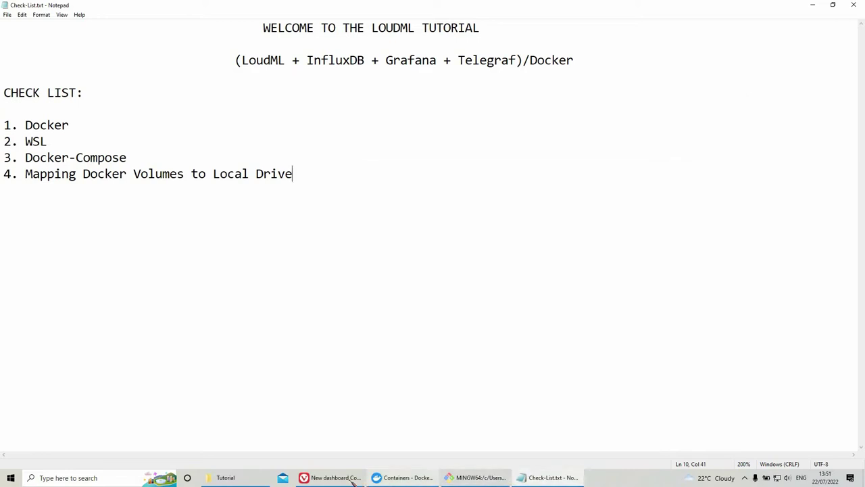
Step: Open the Tutorial folder in Visual Studio Code and view docker-compose.yml
key("alt+Tab")
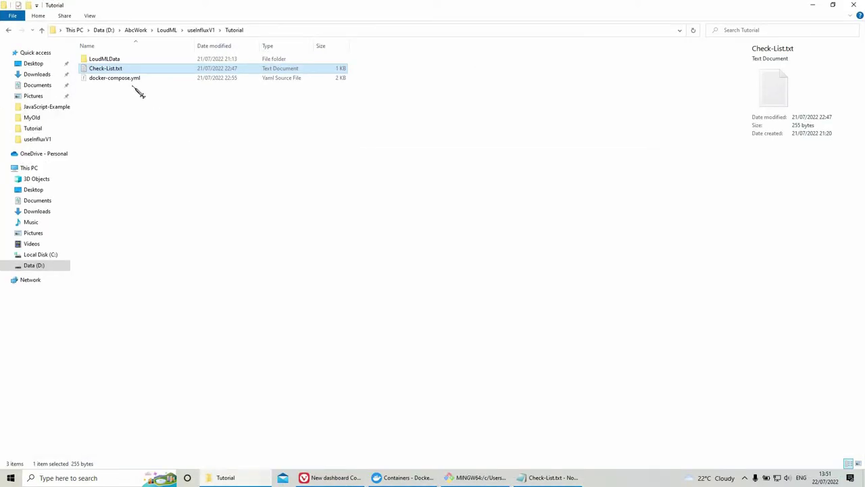
right_click(144, 118)
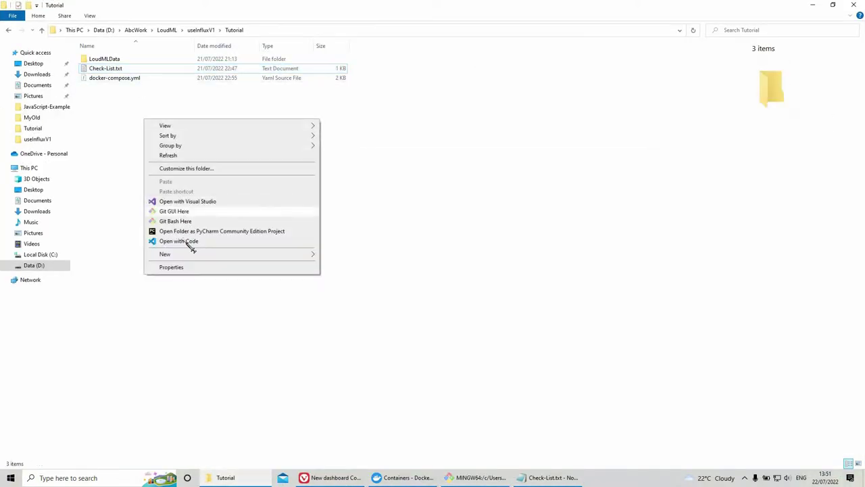
key("Return")
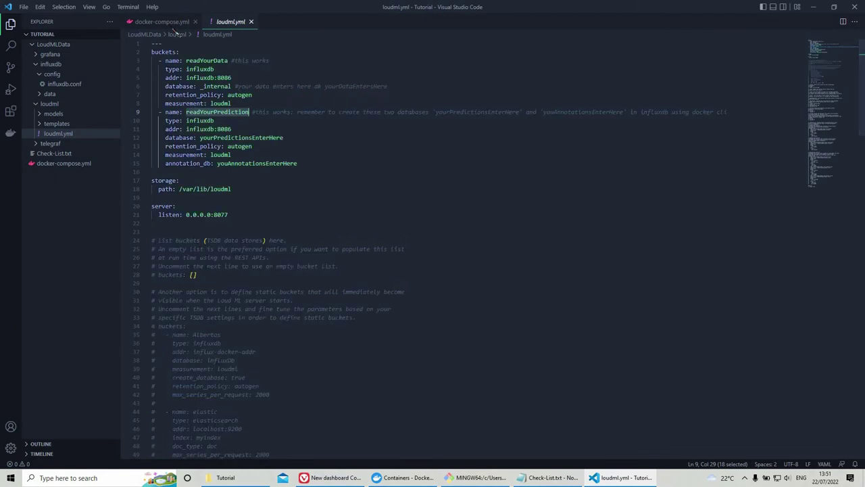
left_click(163, 22)
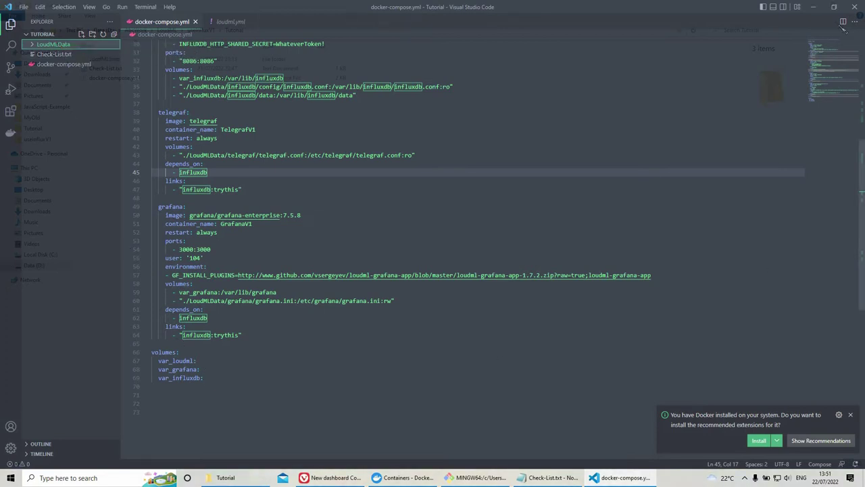
Step: Minimize VS Code, close the Notepad checklist and minimize File Explorer to show the desktop
left_click(813, 7)
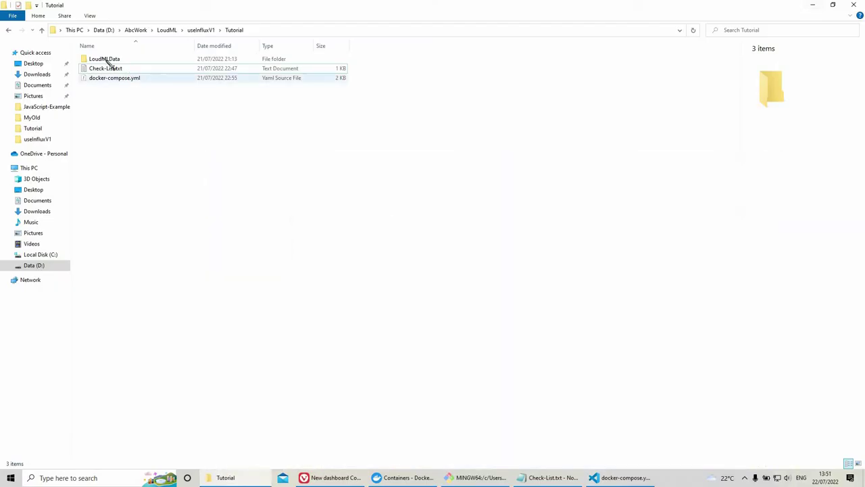
left_click(104, 59)
left_click(541, 478)
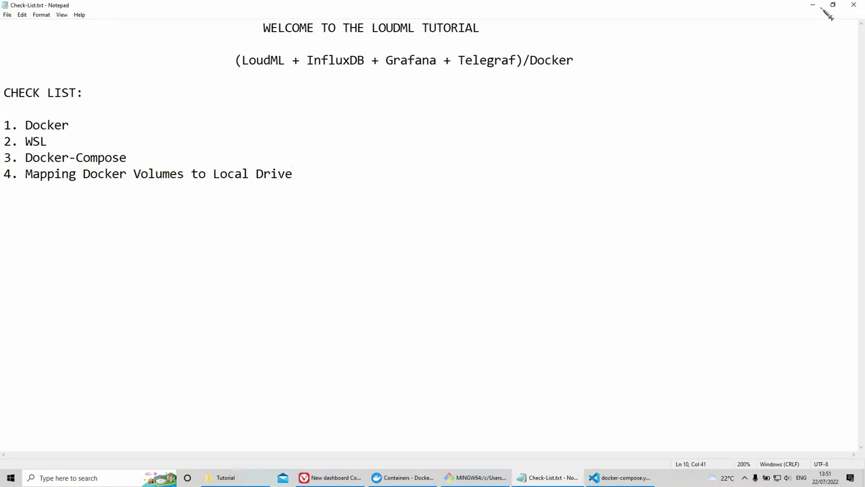
left_click(853, 5)
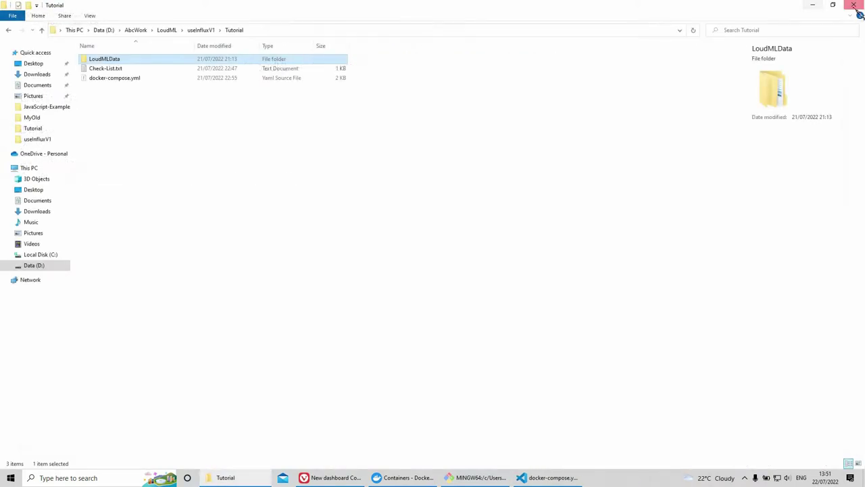
left_click(811, 5)
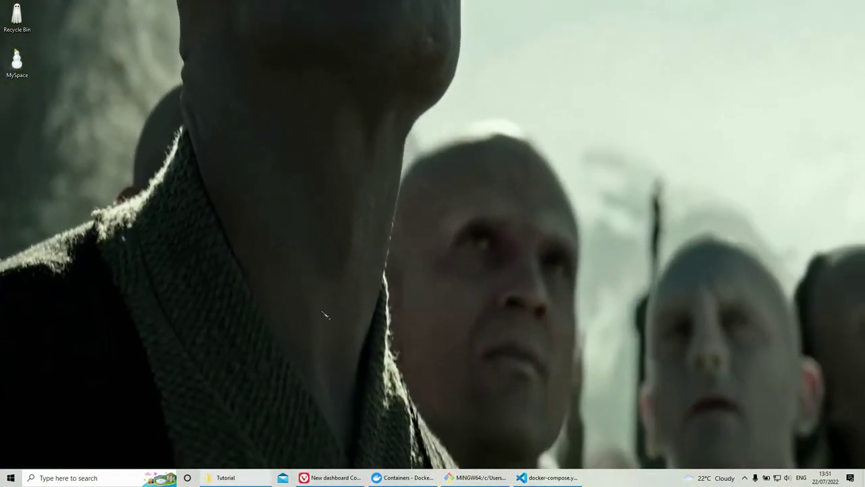
Step: Run docker-compose up from Git Bash in the Tutorial folder and check the four containers in Docker Desktop
key("alt+Tab")
right_click(208, 164)
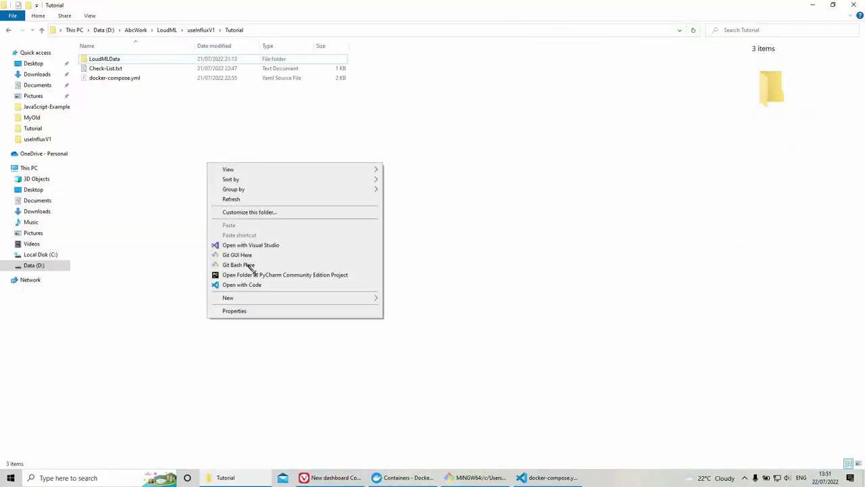
left_click(239, 265)
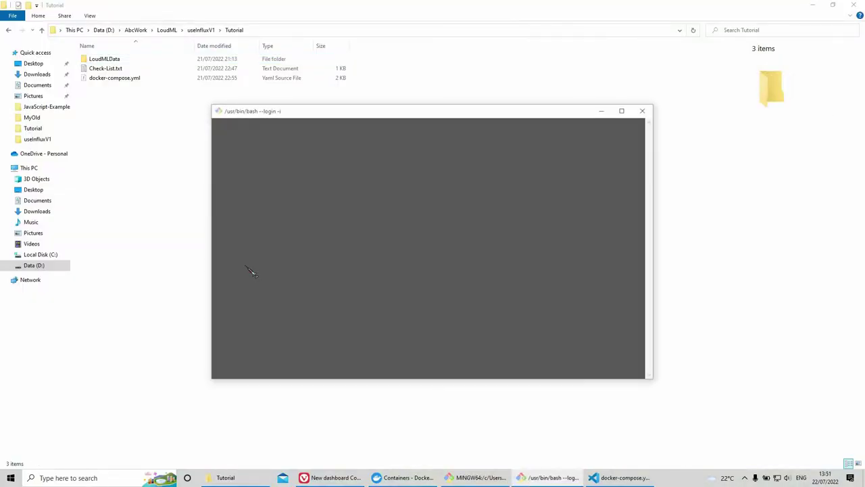
type("docker-compose up")
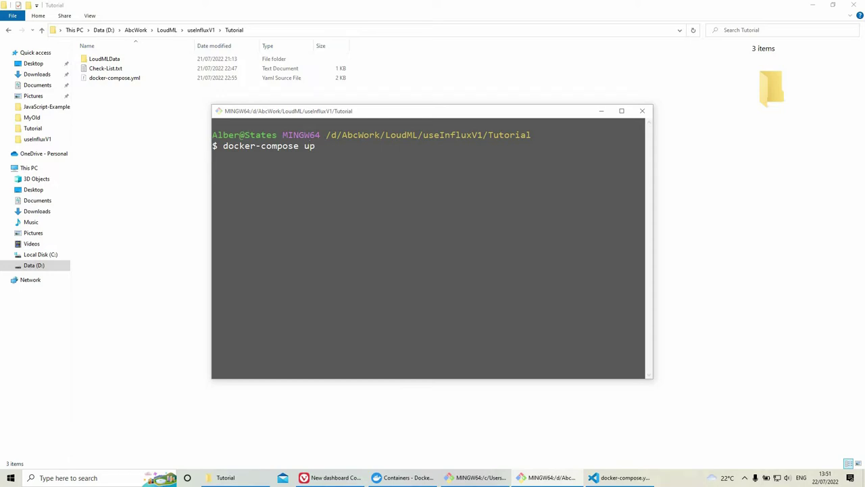
key("Return")
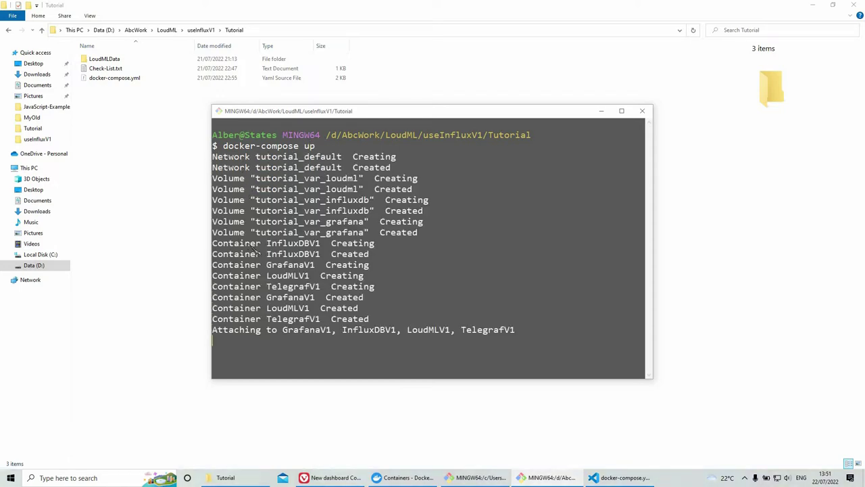
left_click(600, 111)
left_click(403, 477)
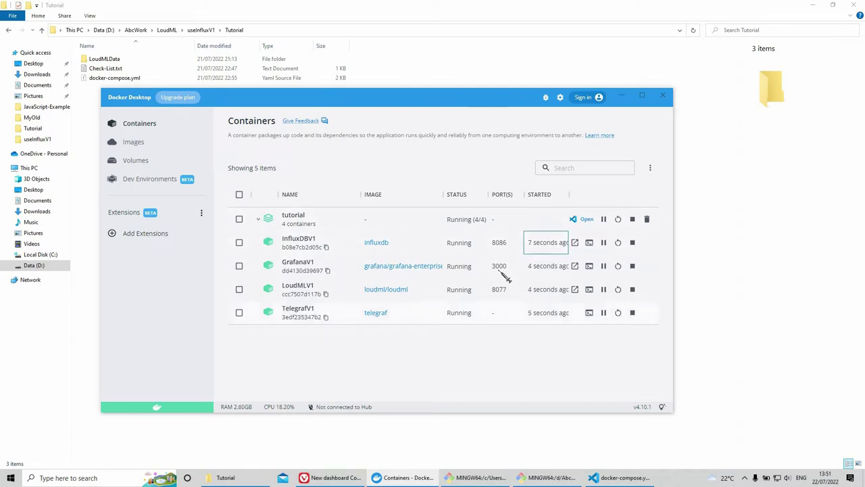
Step: Open Grafana at localhost:3000 in a new browser tab
left_click(622, 95)
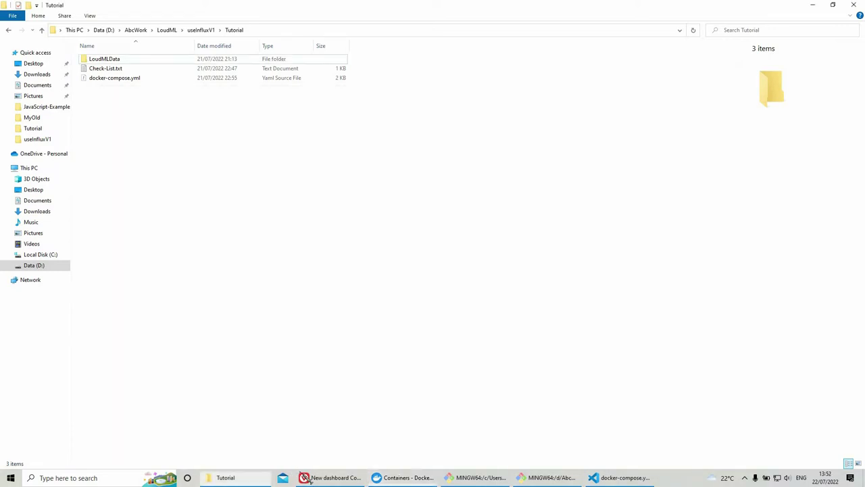
key("alt+Tab")
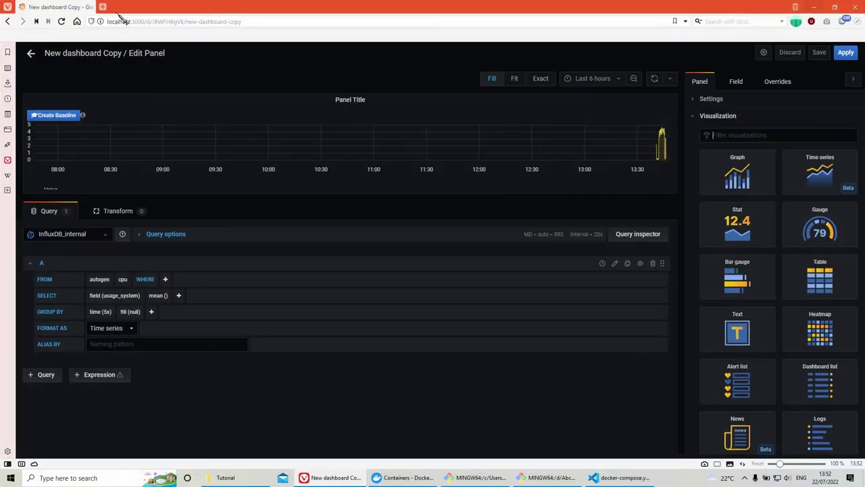
left_click(103, 8)
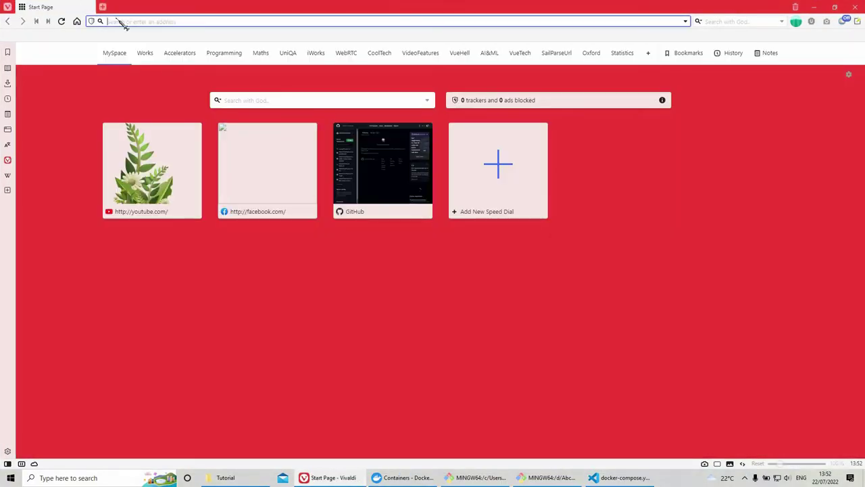
type("localhost")
type(":4")
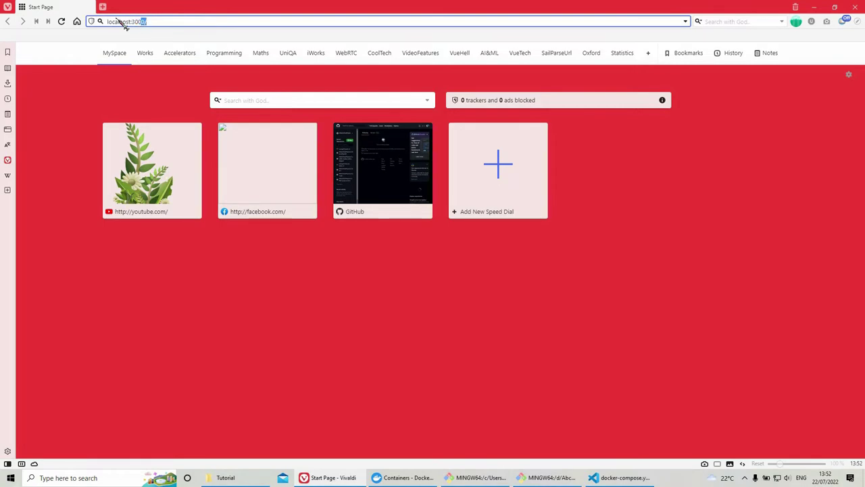
key("Return")
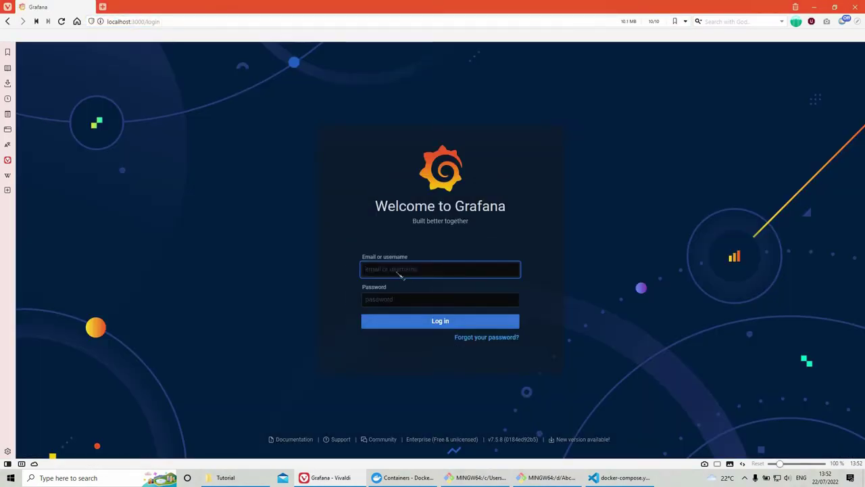
Step: Log in to Grafana with the admin account's default credentials
left_click(400, 270)
type("ad")
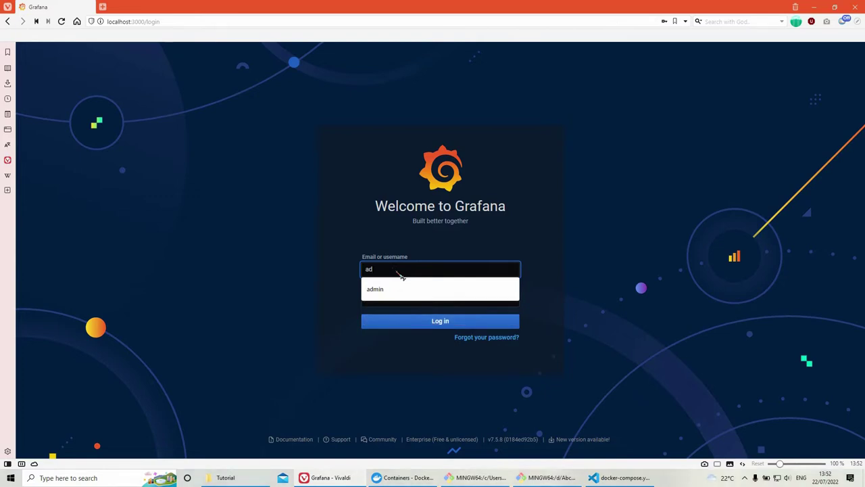
type("min")
left_click(408, 289)
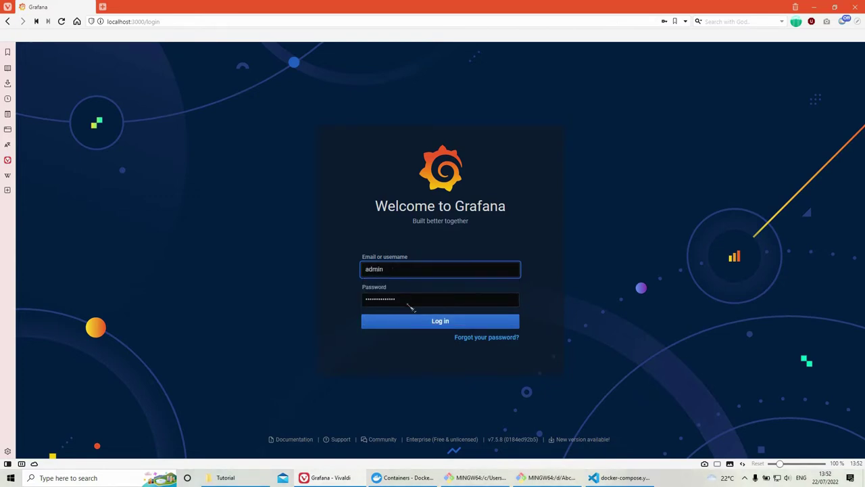
double_click(408, 303)
type("adm")
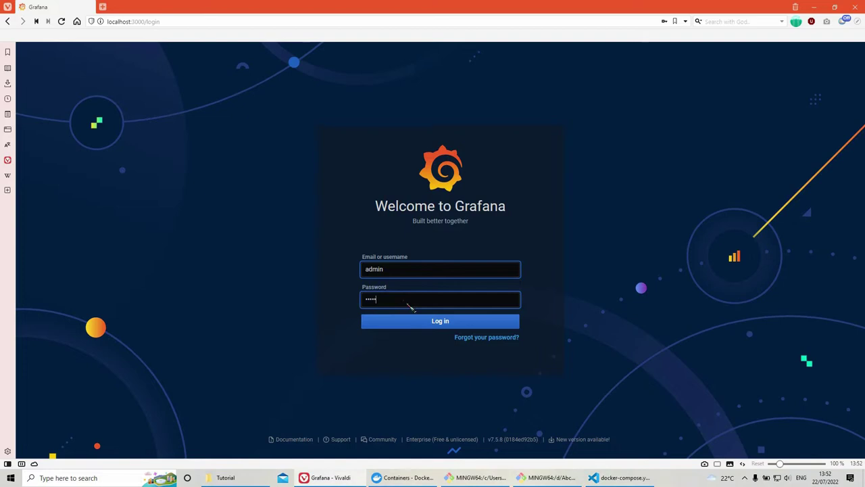
type("in")
key("Return")
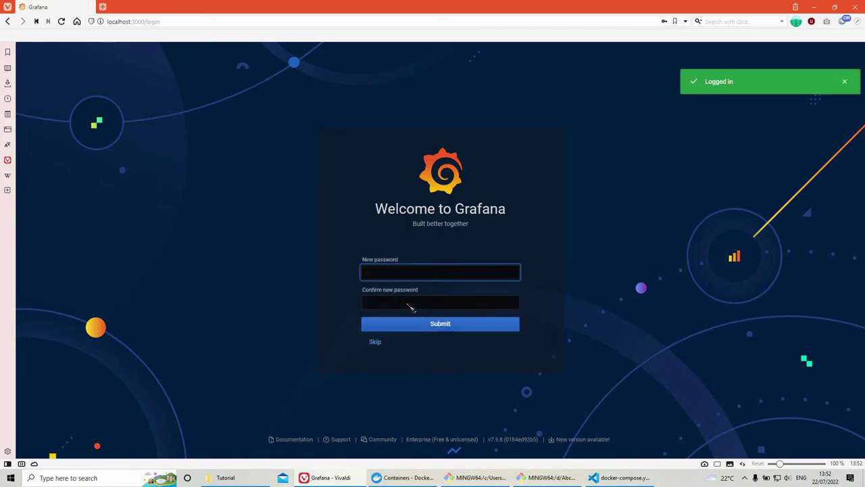
type("admin")
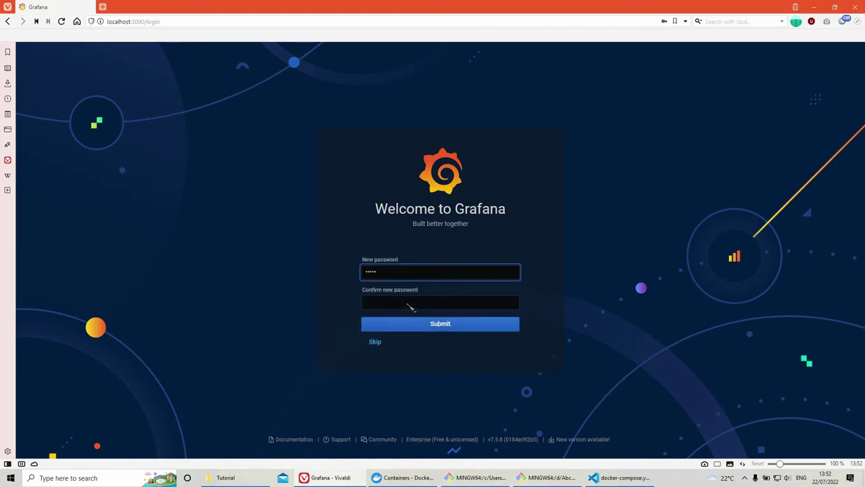
Step: Confirm and submit the new admin password to reach the Home dashboard
left_click(408, 305)
type("adm")
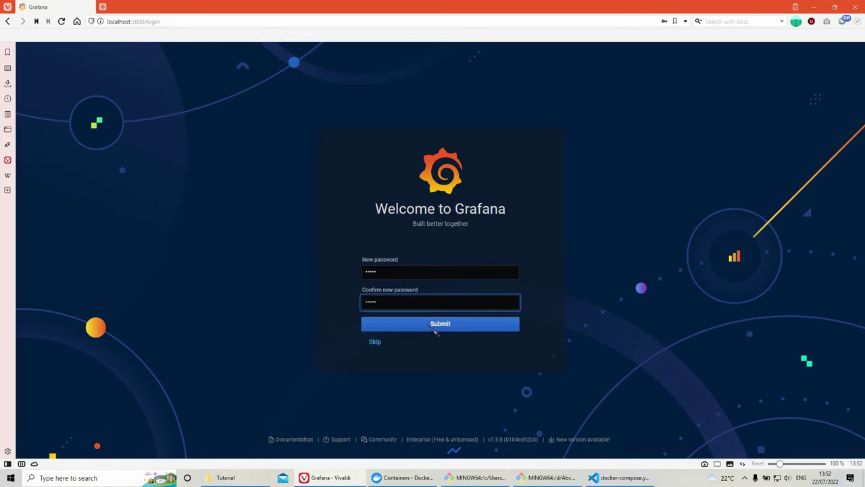
left_click(433, 325)
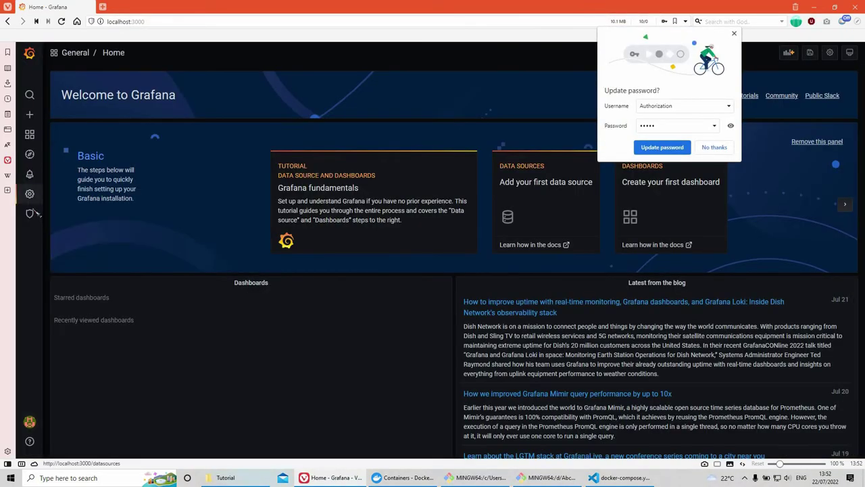
Step: Add a new InfluxDB data source named InfluxDB_internal
left_click(29, 193)
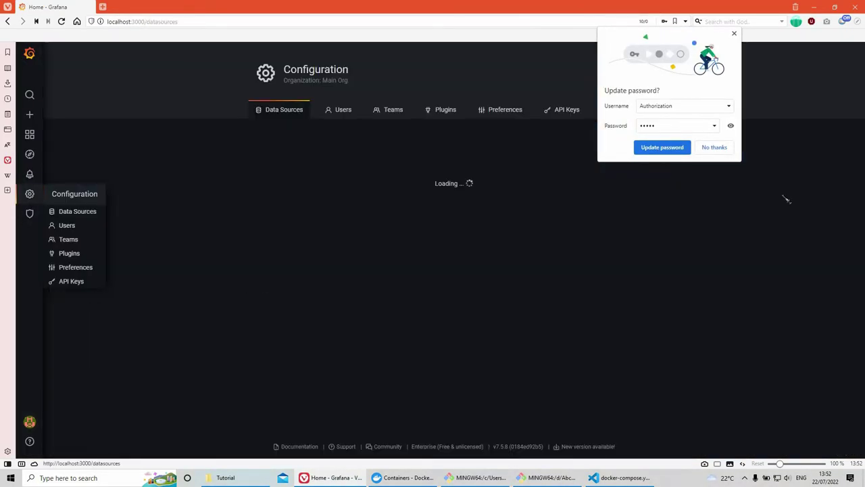
left_click(715, 149)
left_click(453, 178)
left_click(359, 332)
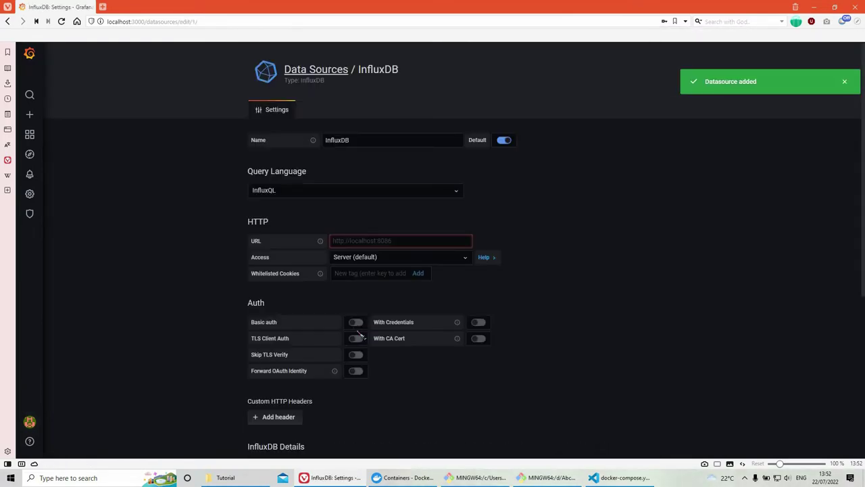
left_click(398, 142)
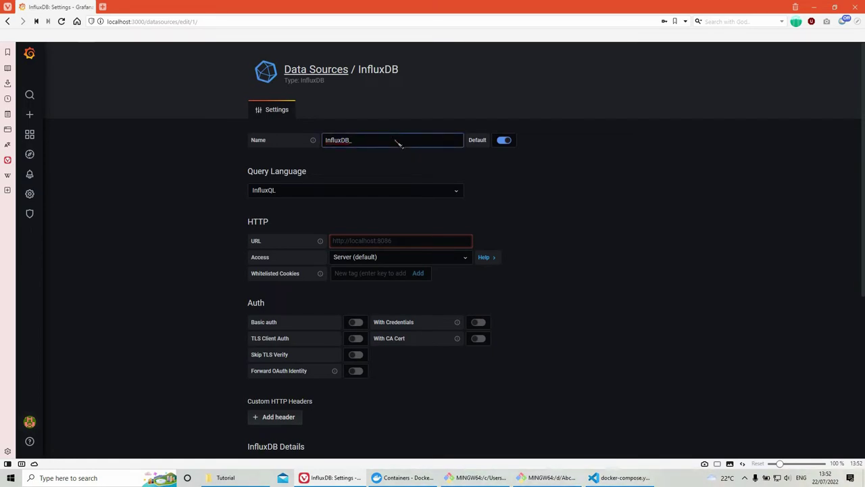
type("internal")
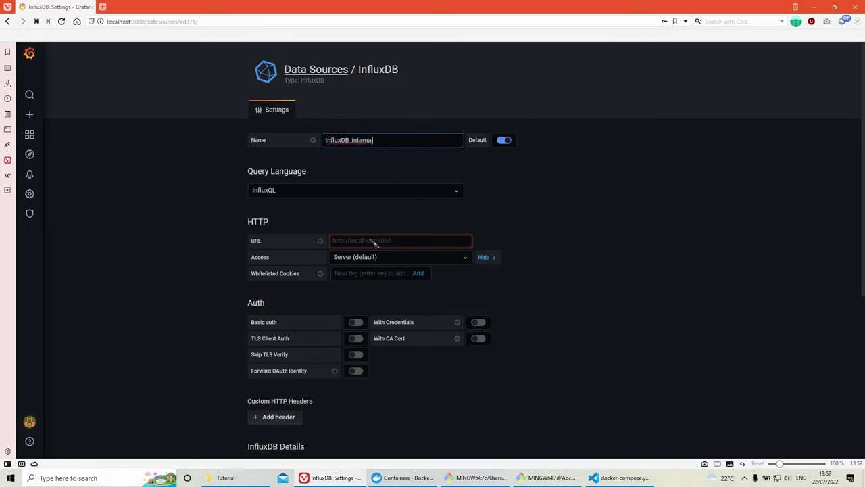
left_click(374, 241)
type("http://influxdb:8086")
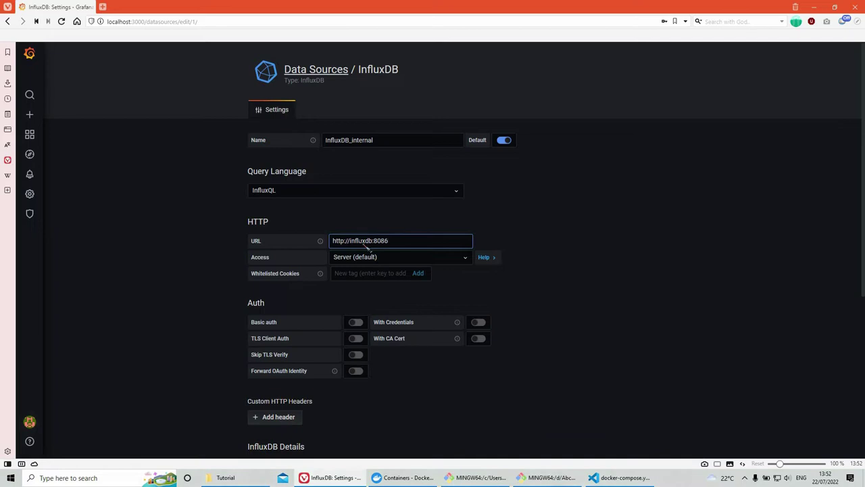
double_click(362, 241)
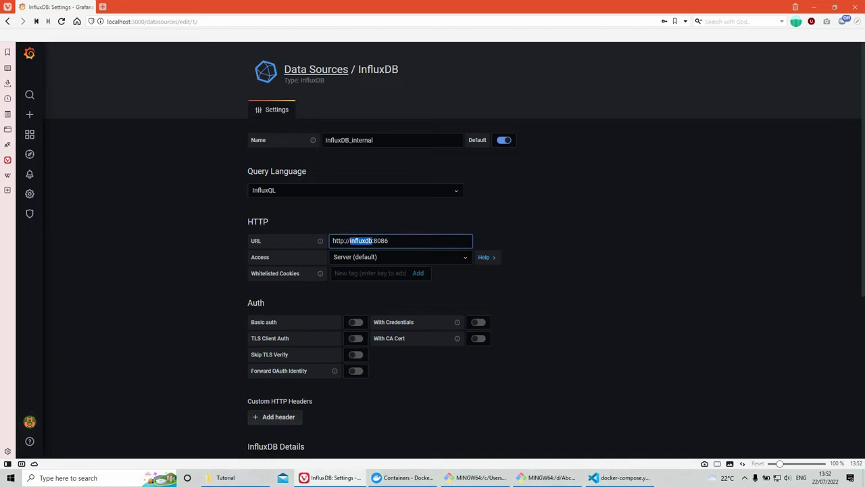
left_click(617, 477)
scroll(225, 193, "up", 10)
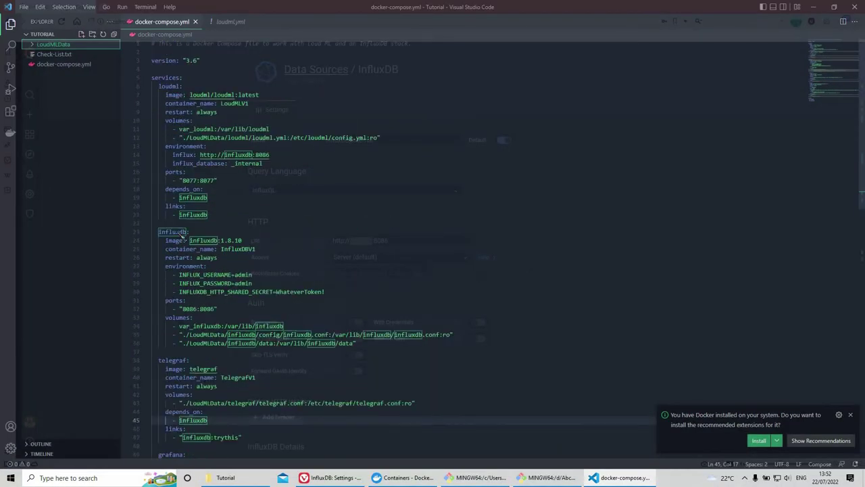
double_click(173, 232)
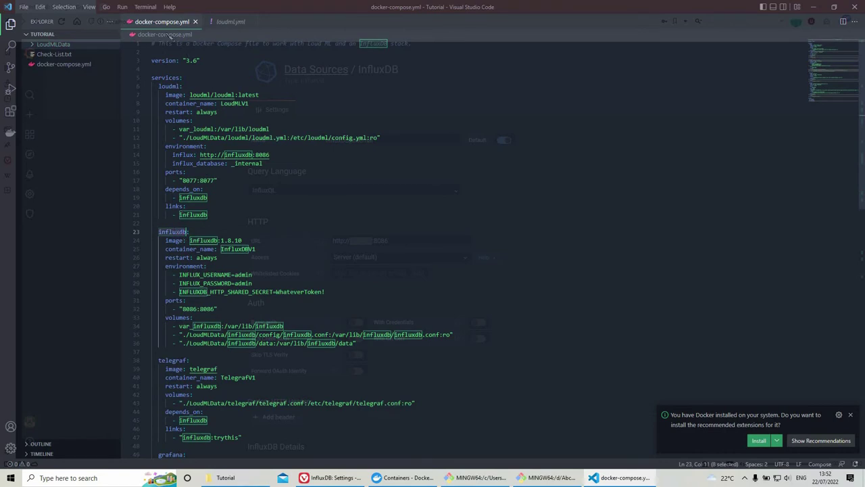
left_click(815, 7)
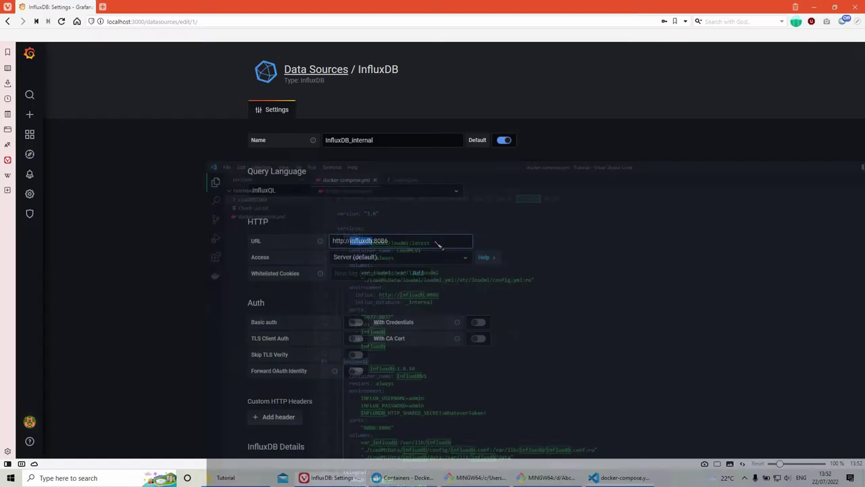
double_click(386, 242)
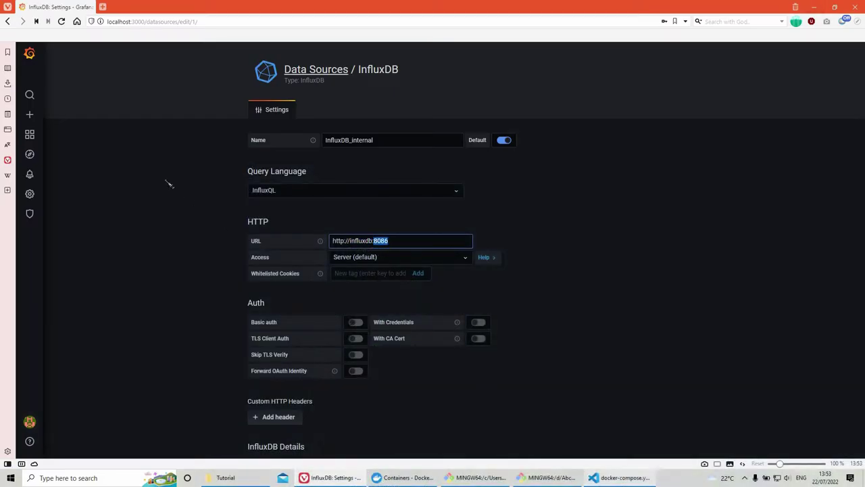
Step: Verify the 8086 port mapping in docker-compose.yml, then save and test the data source
key("alt+Tab")
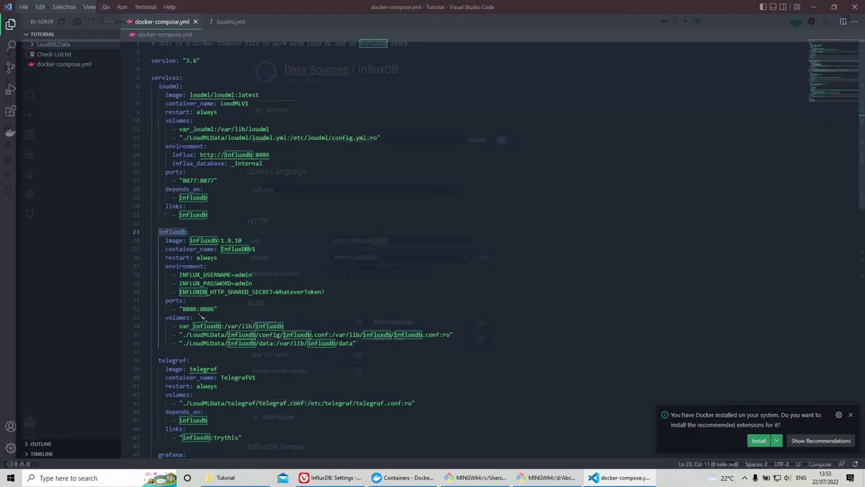
double_click(190, 309)
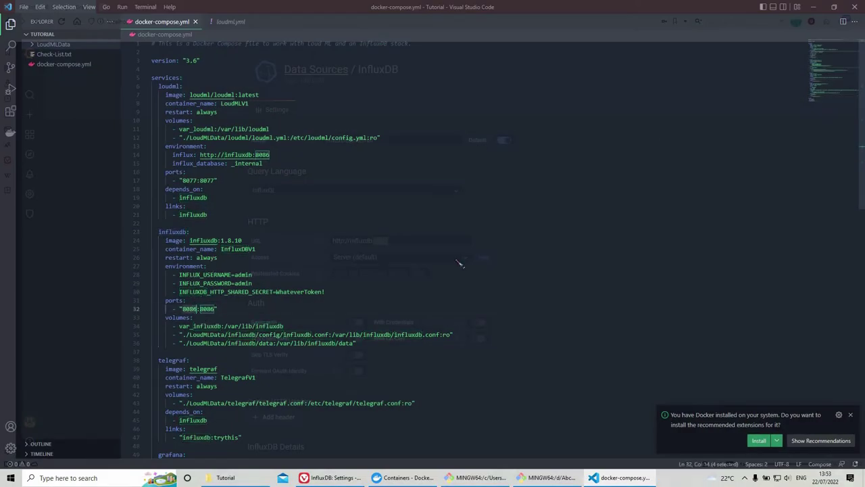
left_click(814, 9)
scroll(286, 196, "down", 3)
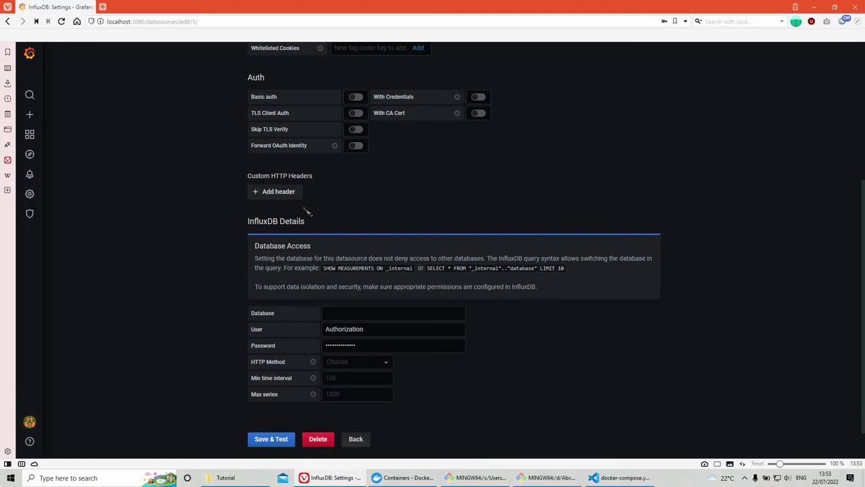
left_click(276, 191)
Step: Add a custom HTTP header named Authorization to the data source
left_click(314, 193)
type("At")
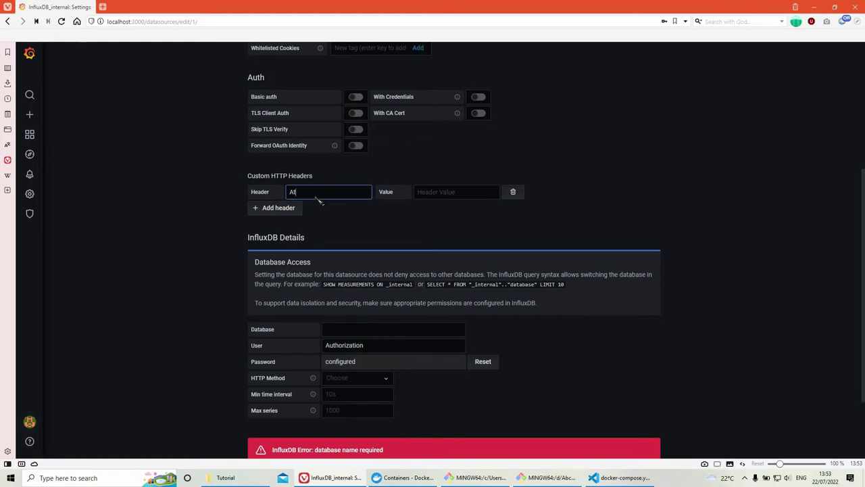
type("uhroization")
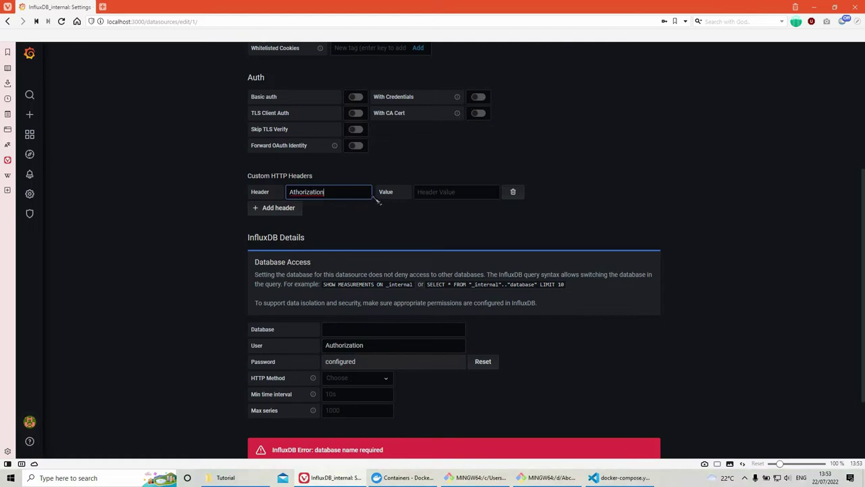
left_click(443, 194)
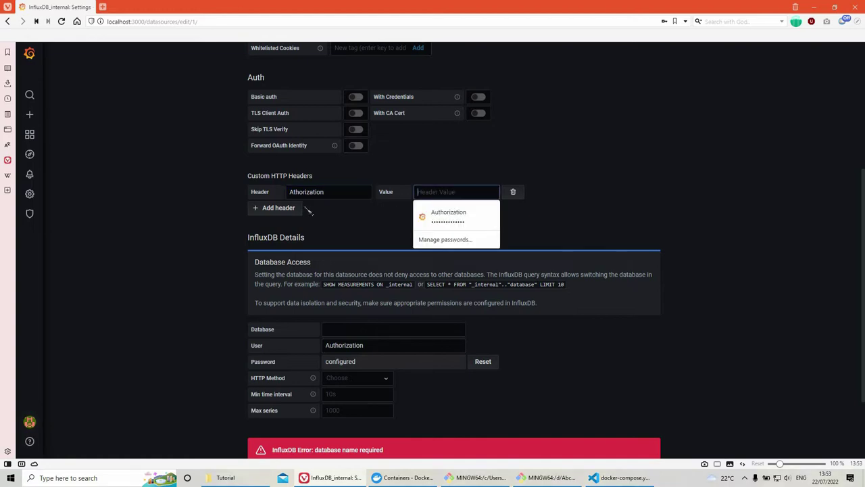
left_click(299, 196)
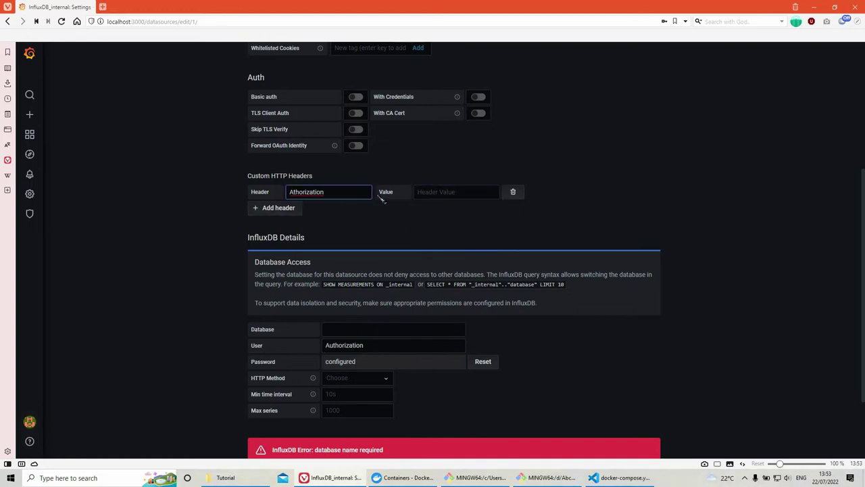
type("u")
left_click(450, 196)
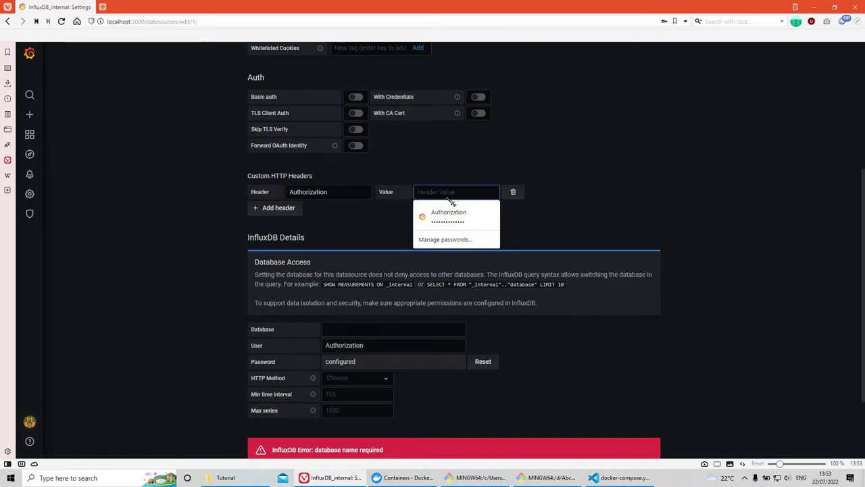
Step: Fill the Authorization header value with a Token string drafted in the address bar
left_click(169, 22)
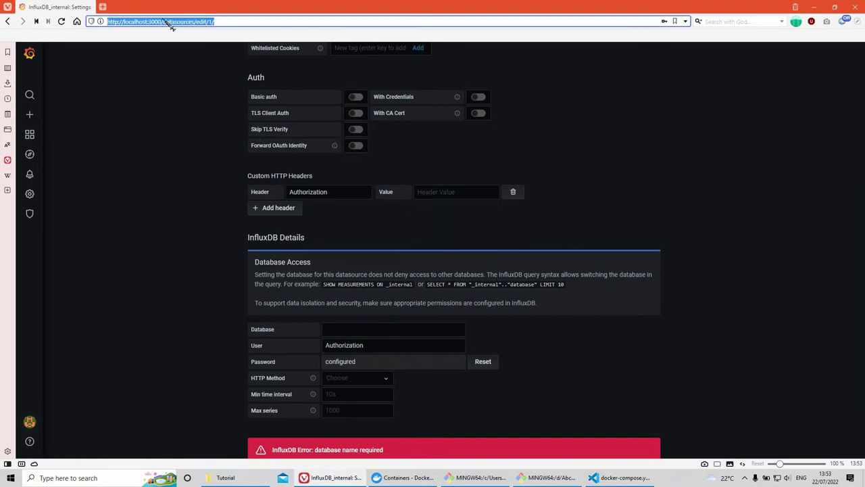
type("Token")
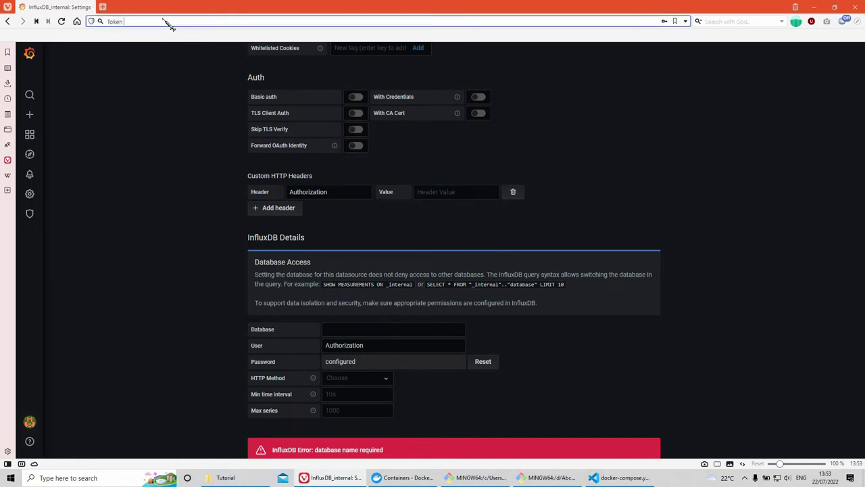
type(" WhateverTo")
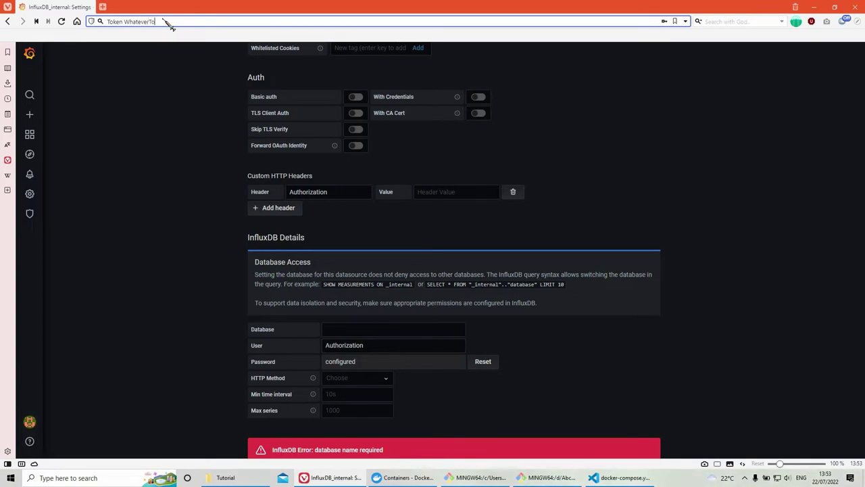
type("ken")
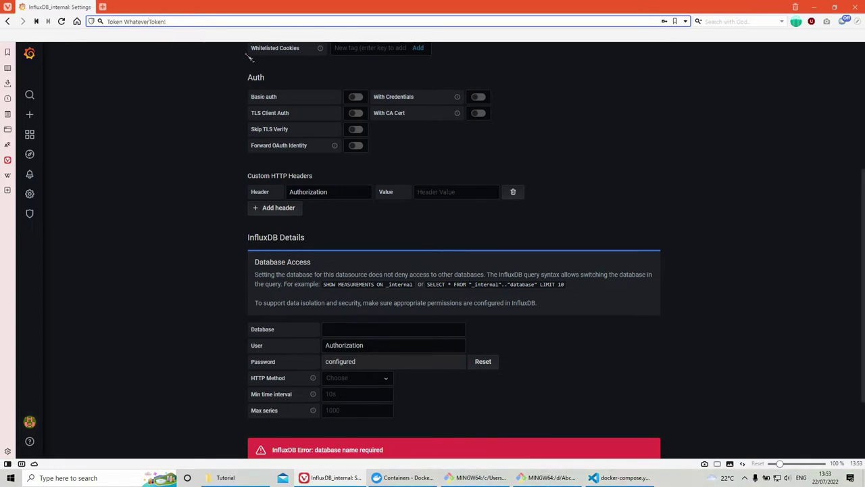
key("ctrl+a")
left_click(460, 194)
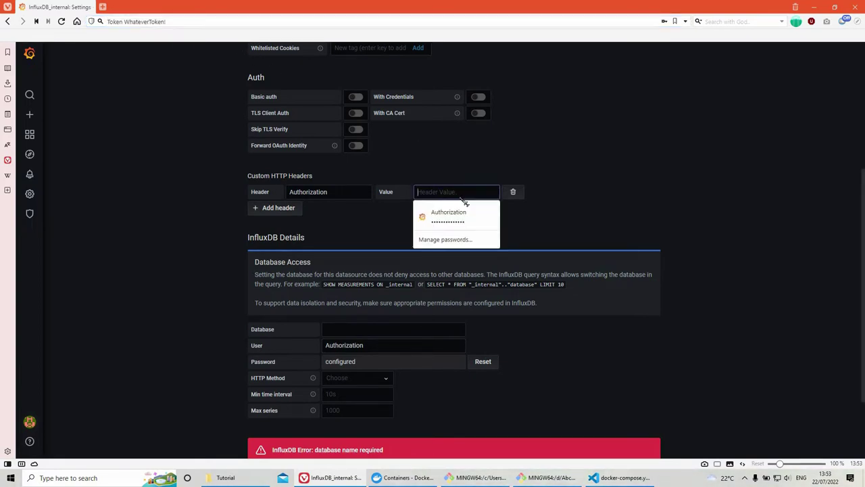
key("ctrl+v")
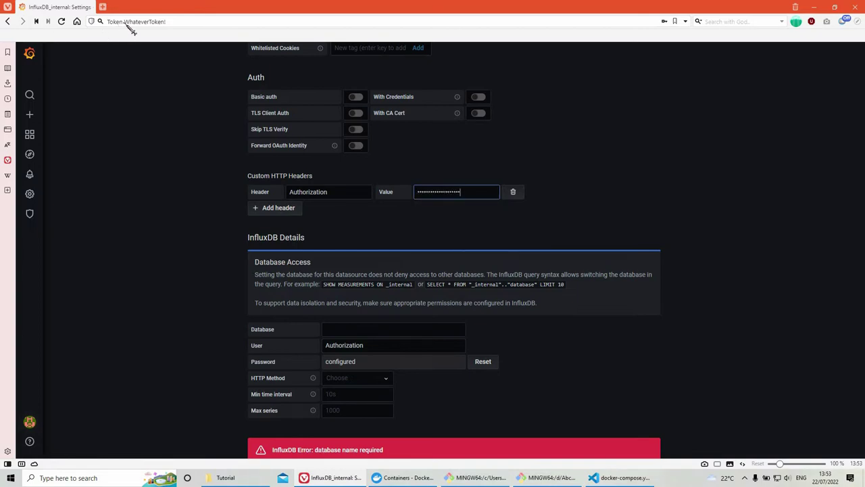
left_click(120, 22)
left_click(120, 22)
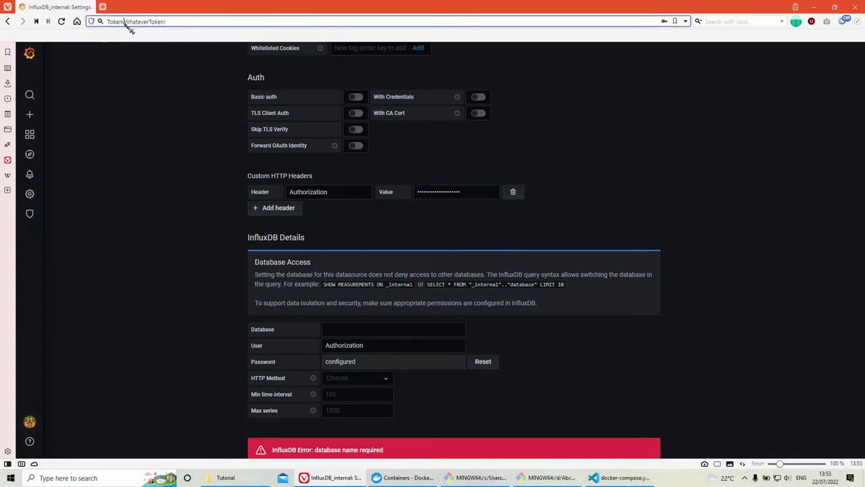
key("shift+Left")
left_click_drag(125, 22, 166, 22)
key("End")
key("shift+Left")
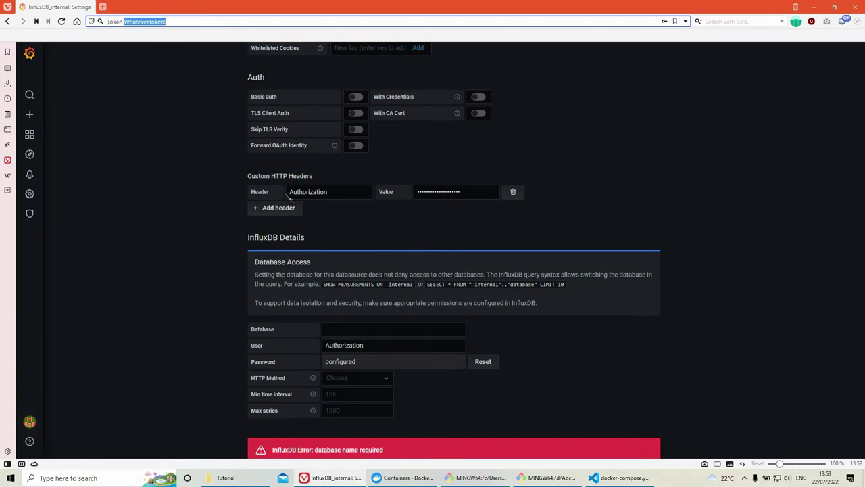
Step: Select the INFLUXDB_HTTP_SHARED_SECRET value on line 30 of docker-compose.yml, then return to Grafana
left_click(608, 477)
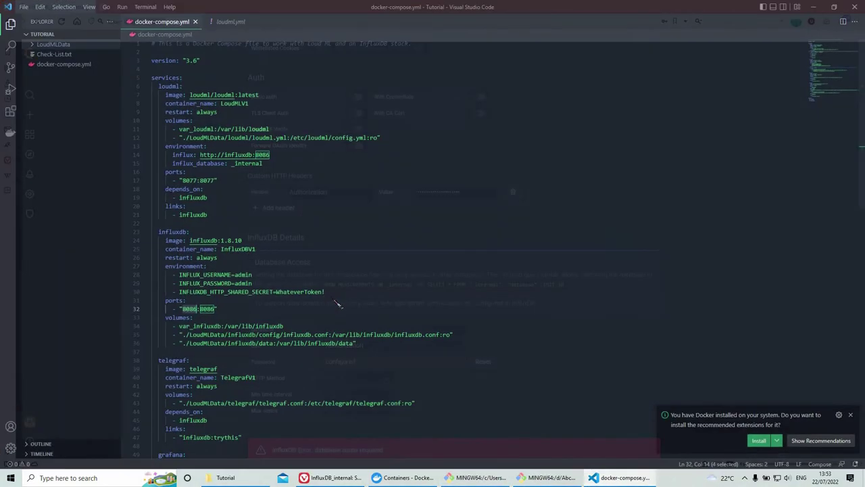
left_click_drag(326, 292, 276, 292)
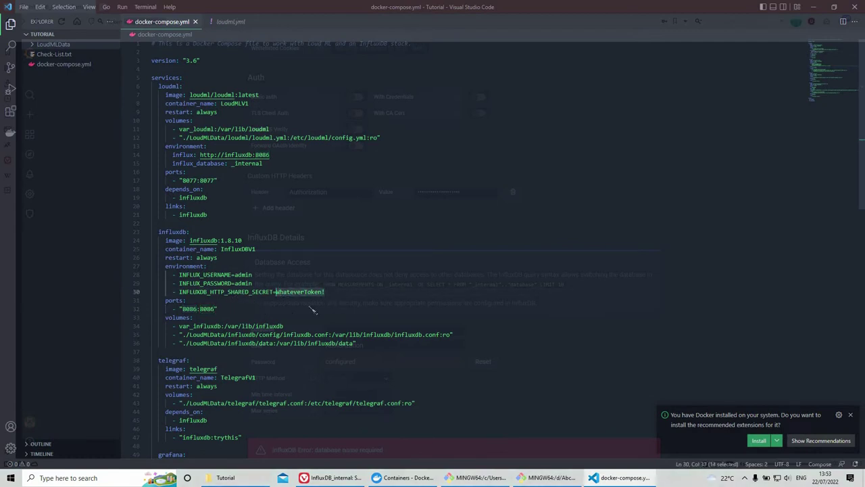
left_click(815, 7)
scroll(374, 281, "down", 1)
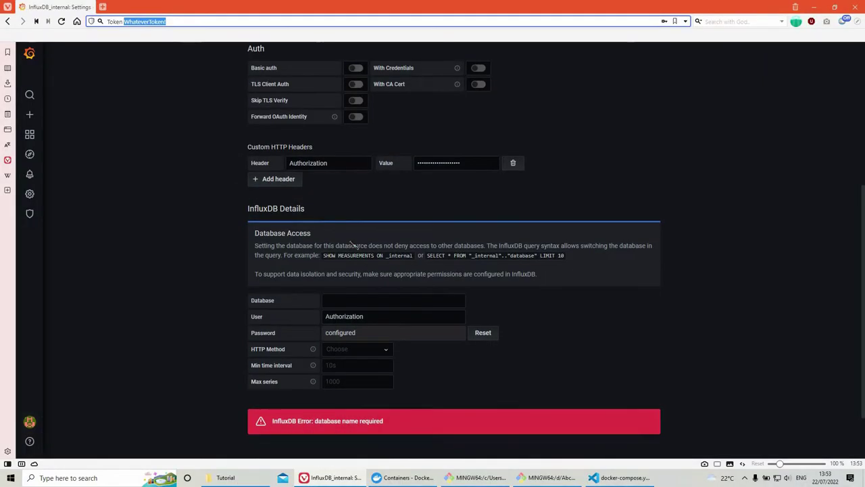
Step: Set database _internal and user admin, and reset and enter a new password
left_click(347, 233)
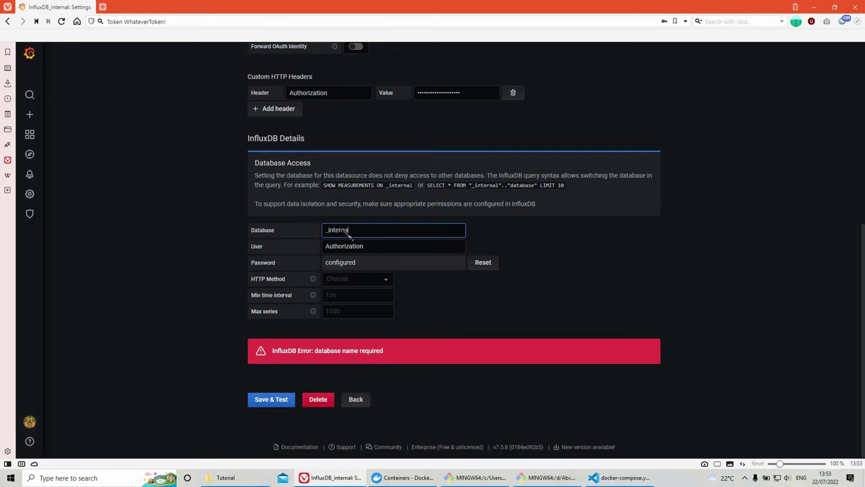
key("Tab")
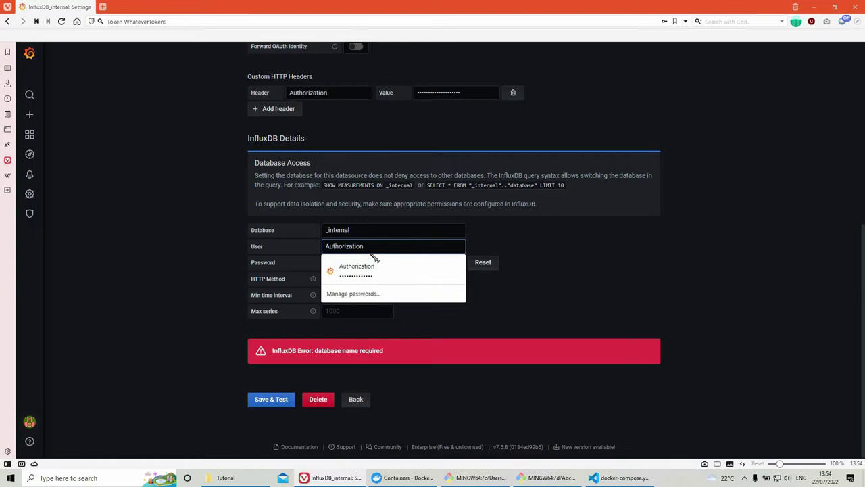
key("ctrl+a")
type("admin")
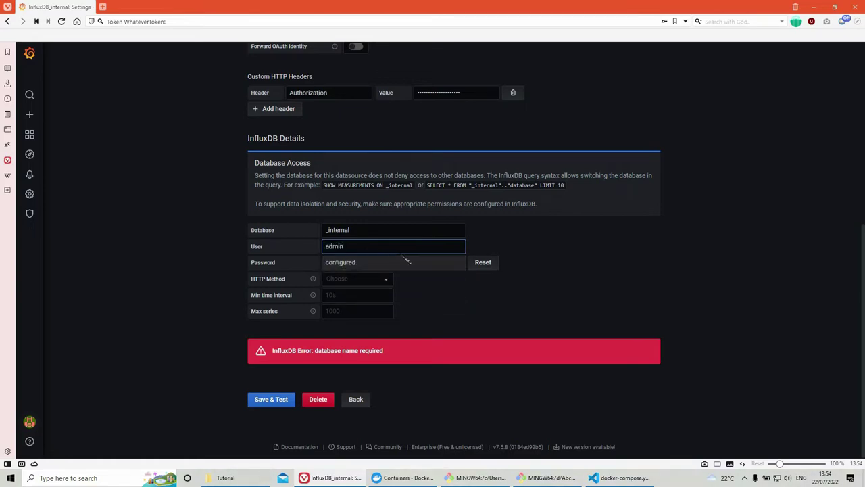
left_click(481, 265)
left_click(398, 270)
type("admin")
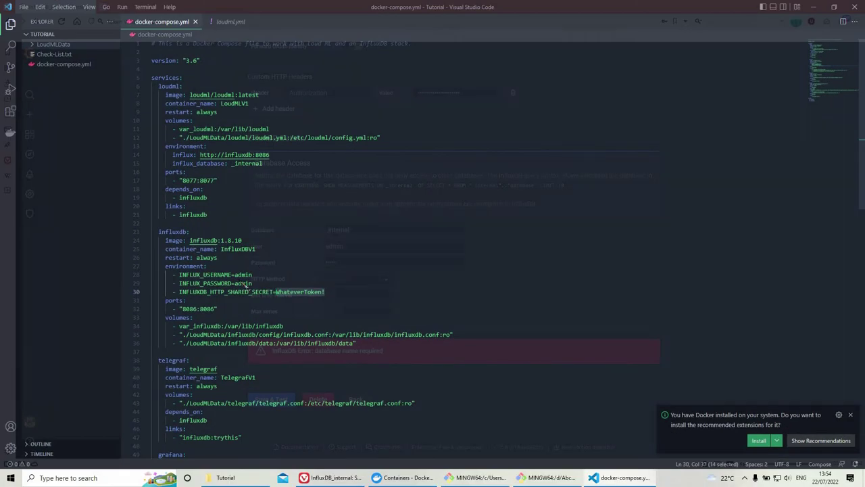
Step: Check the InfluxDB admin username and shared secret on lines 28-30 of docker-compose.yml
left_click(243, 275)
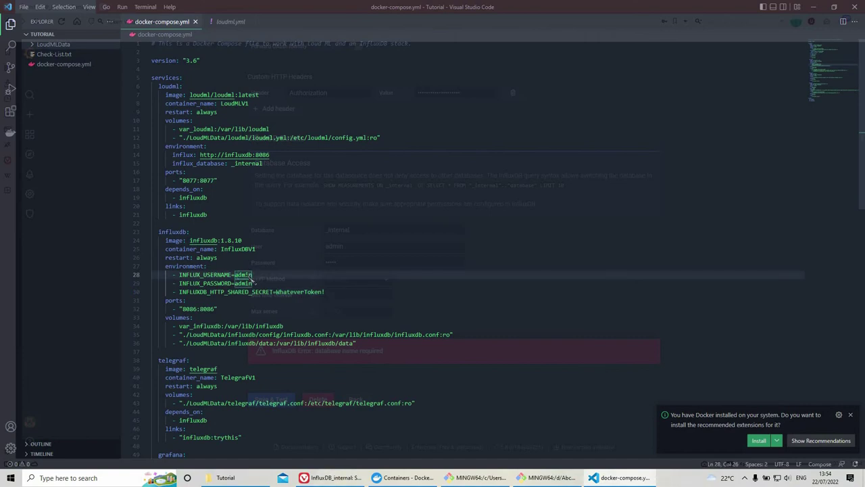
double_click(243, 275)
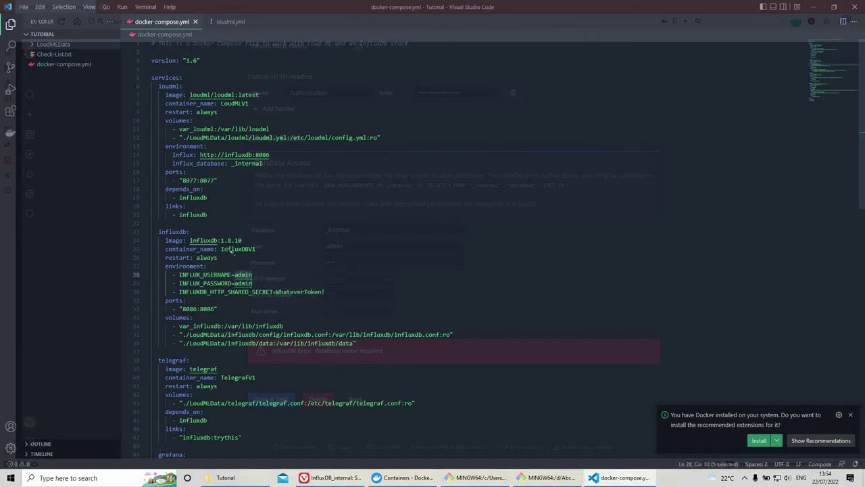
key("Up")
key("Up")
key("Up")
key("Up")
key("Up")
key("Up")
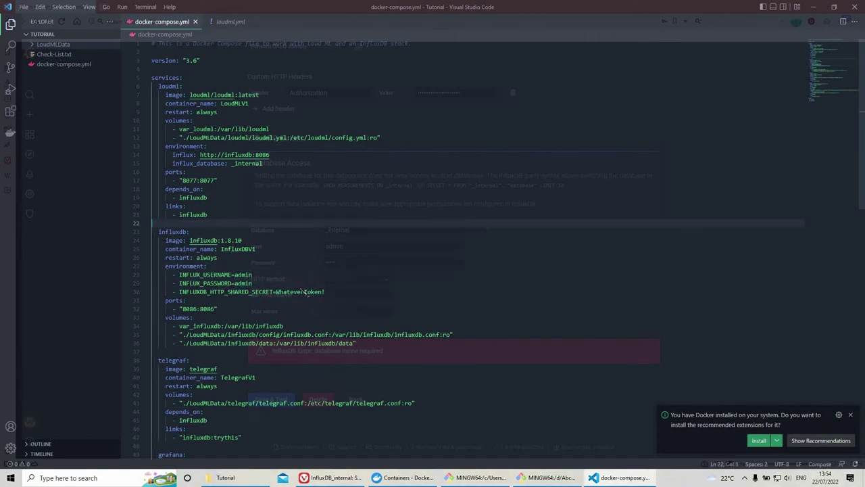
left_click_drag(295, 300, 277, 292)
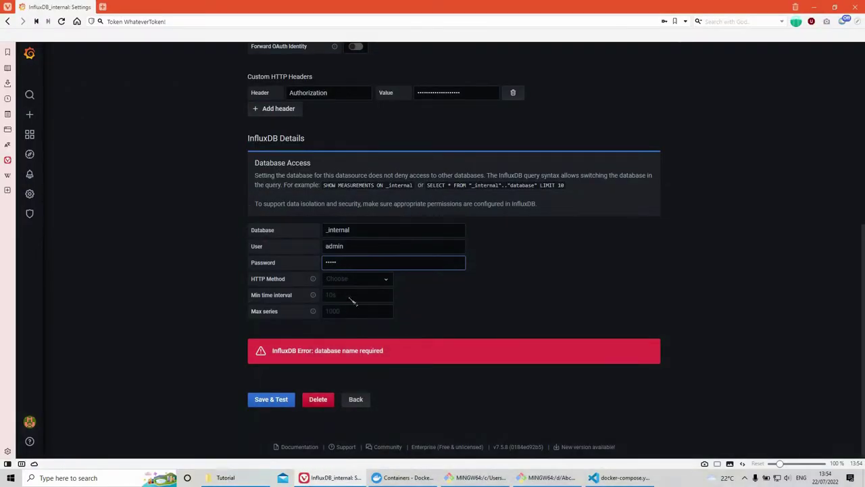
Step: Choose GET as the HTTP method and save and test the data source
key("Tab")
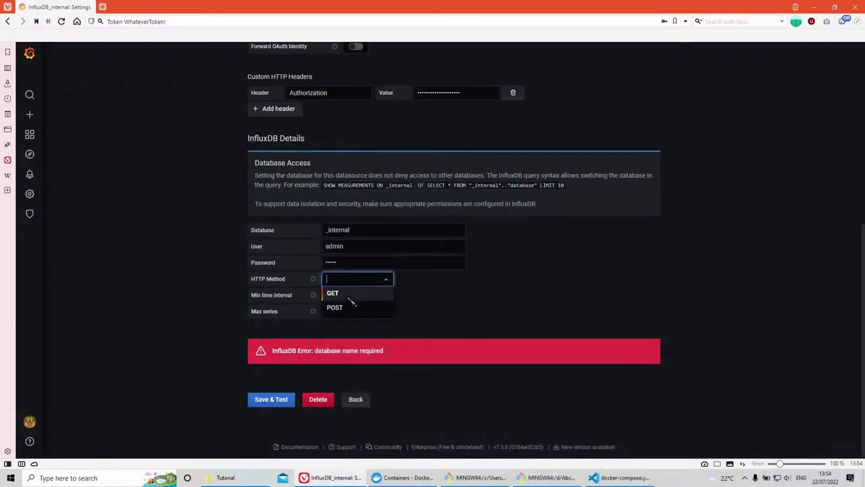
left_click(332, 293)
left_click(273, 400)
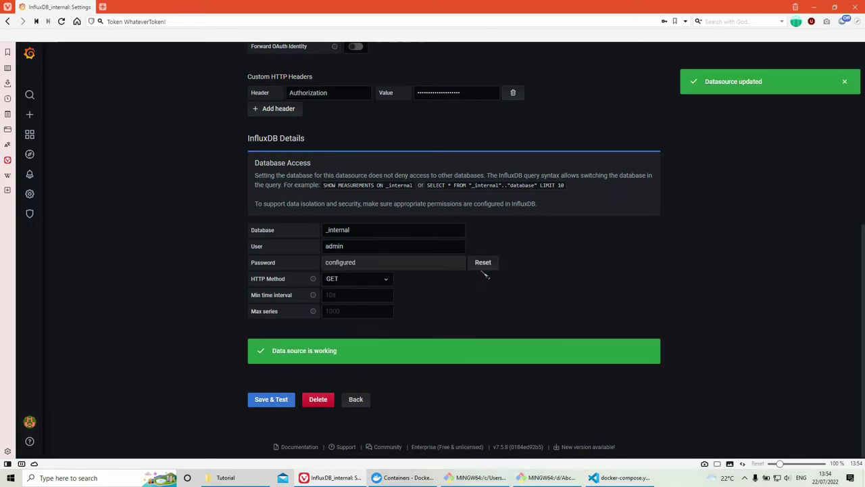
left_click(481, 262)
Step: Paste the copied shared secret as the password, save and test, and return to the data sources list
left_click(353, 266)
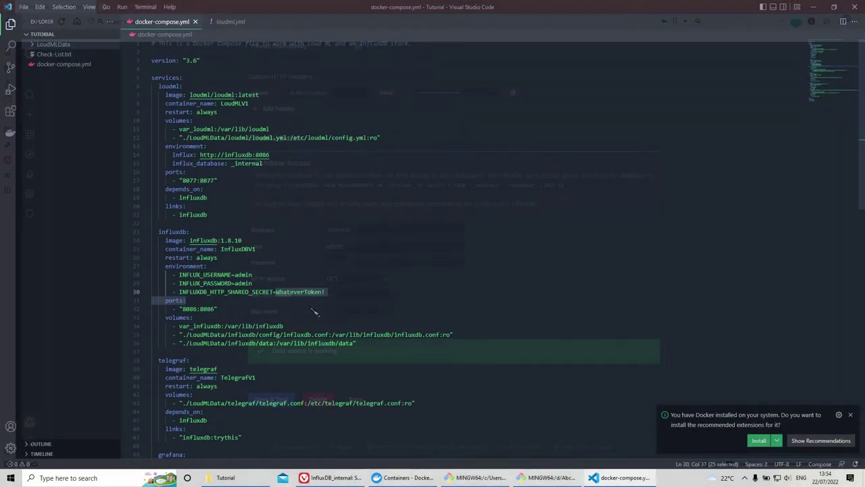
right_click(292, 296)
left_click(307, 339)
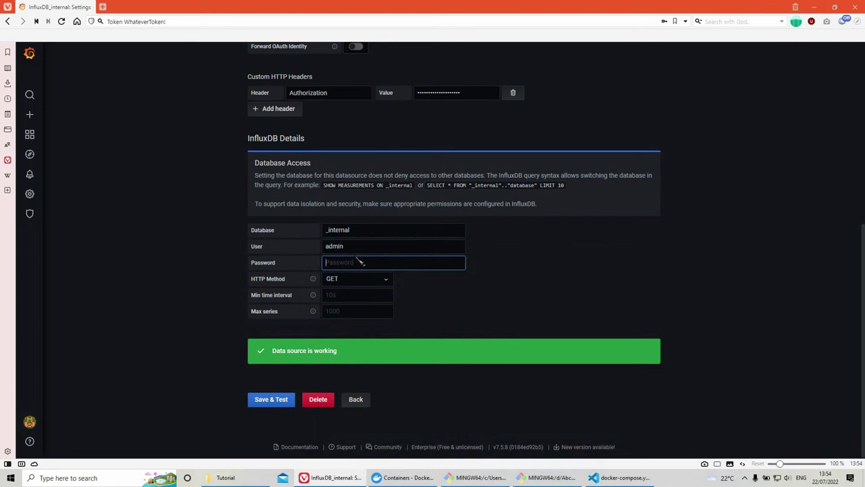
key("ctrl+v")
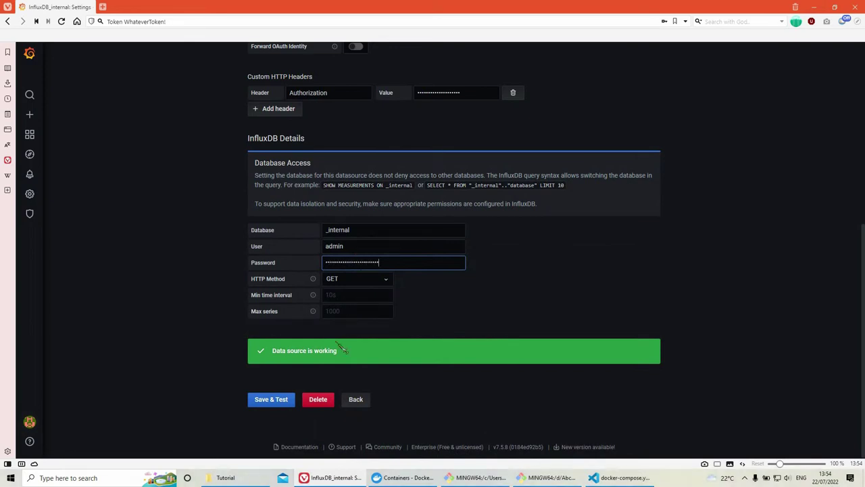
left_click(286, 403)
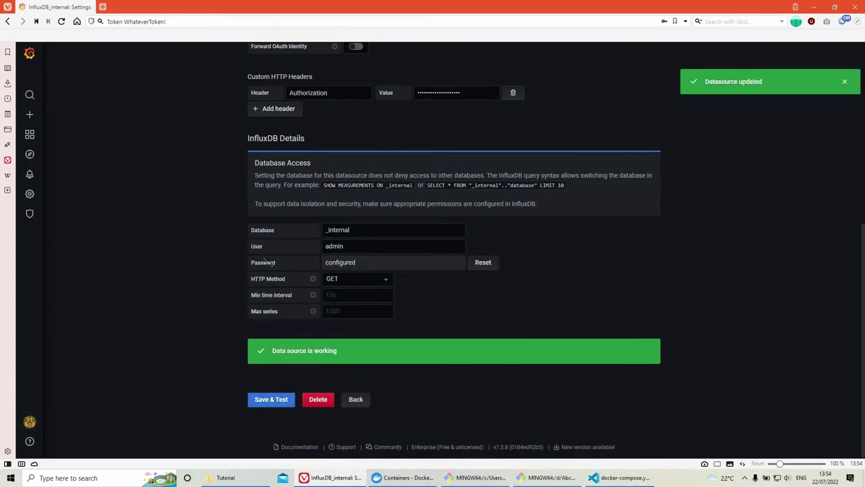
scroll(281, 228, "up", 5)
scroll(281, 228, "down", 4)
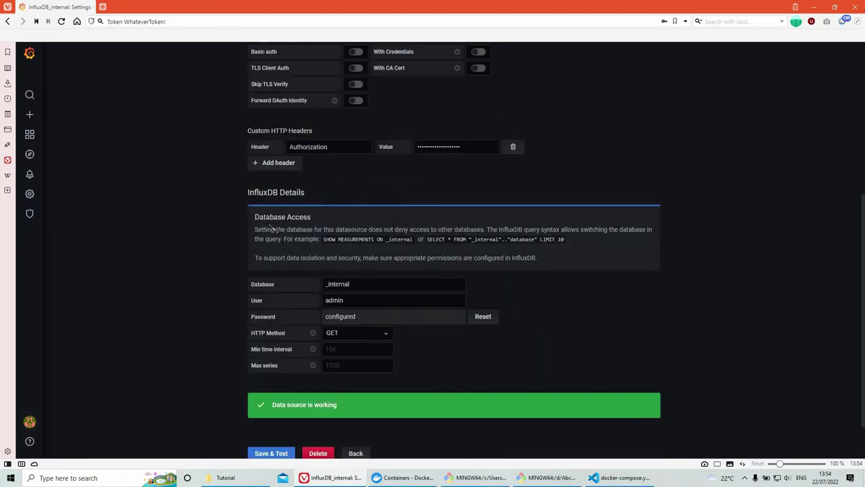
key("Return")
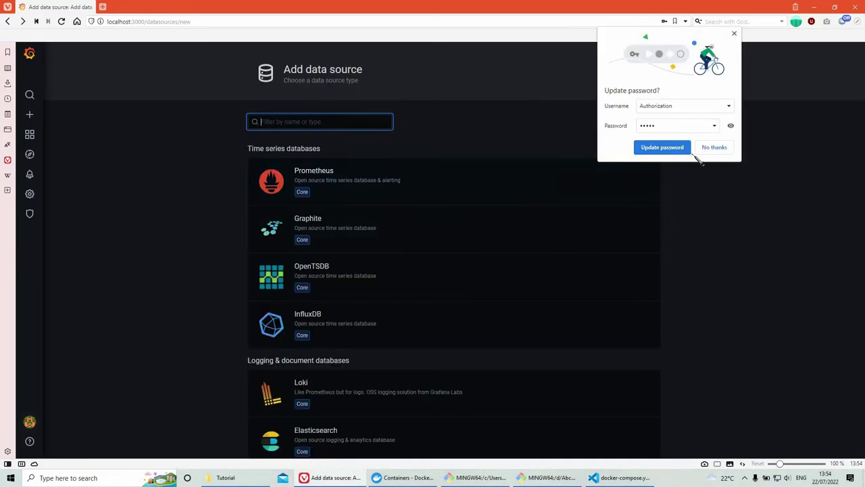
key("alt+Left")
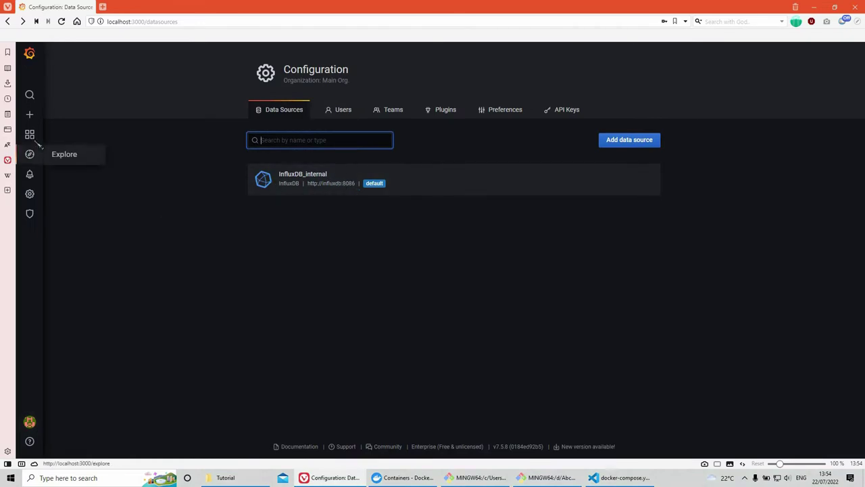
Step: Create a new dashboard with an empty panel
left_click(70, 138)
mouse_move(29, 114)
left_click(67, 131)
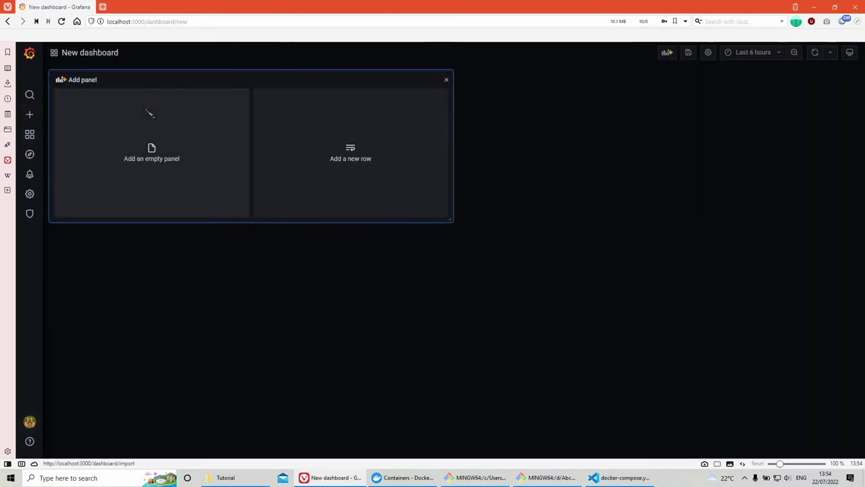
left_click(142, 158)
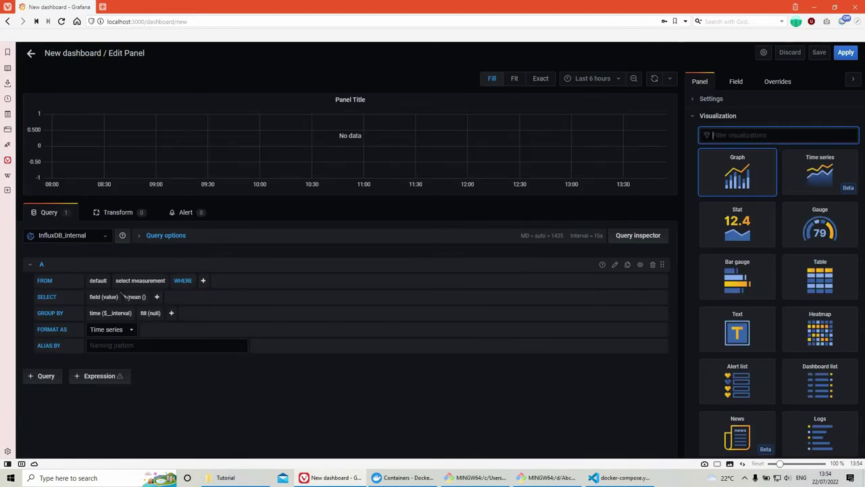
Step: Query autogen cpu field(usage_system) mean, grouped by time(5s)
left_click(97, 280)
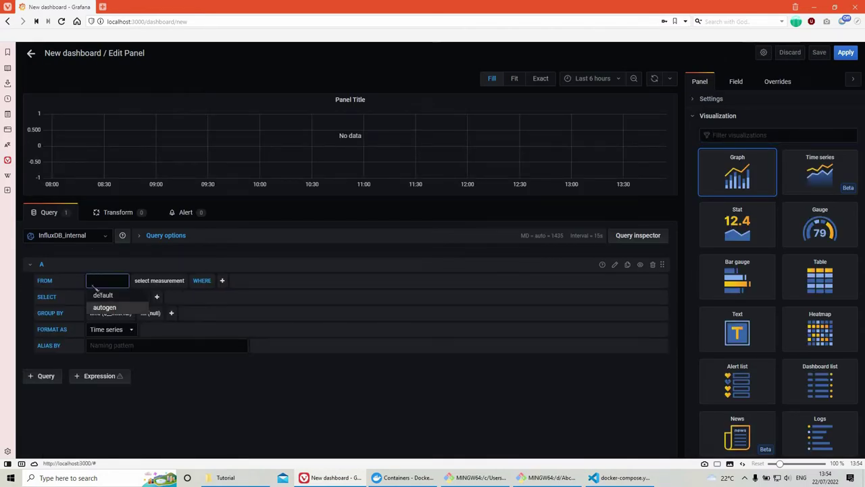
left_click(104, 307)
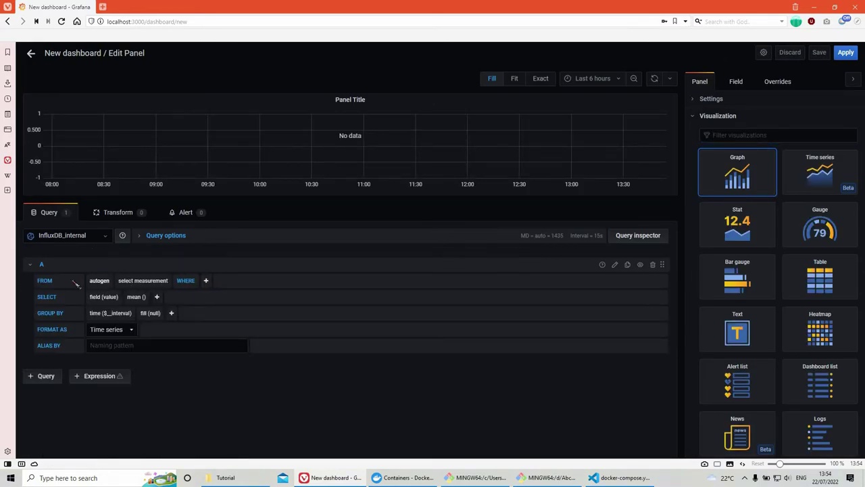
left_click(143, 280)
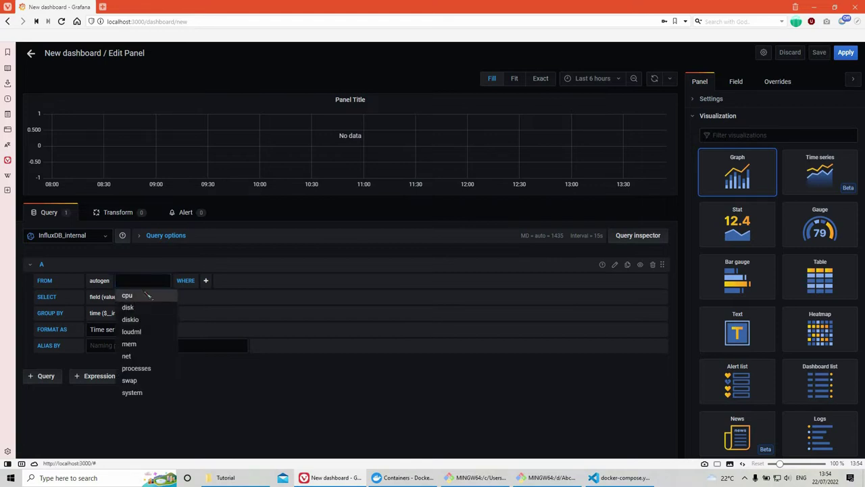
left_click(128, 293)
left_click(103, 297)
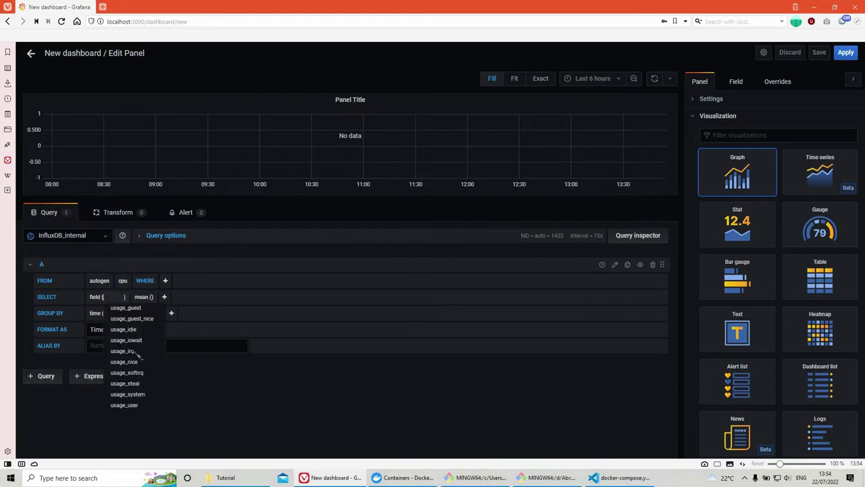
left_click(135, 394)
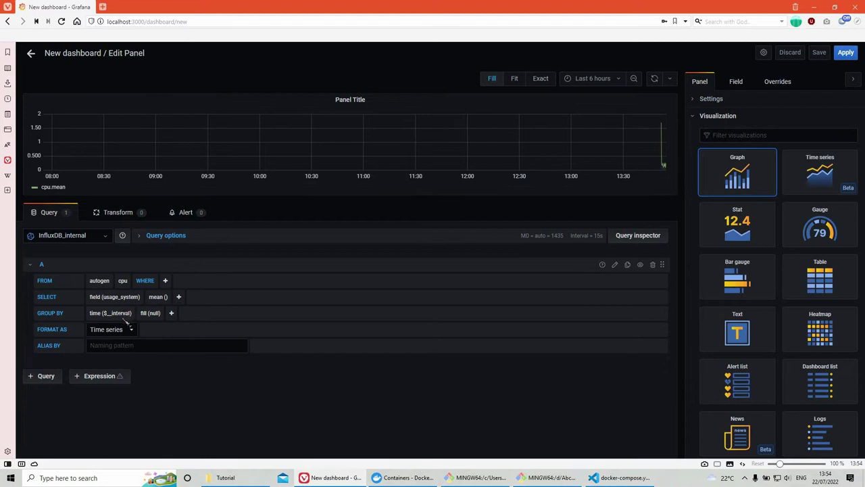
left_click(120, 313)
type("5s")
left_click(165, 359)
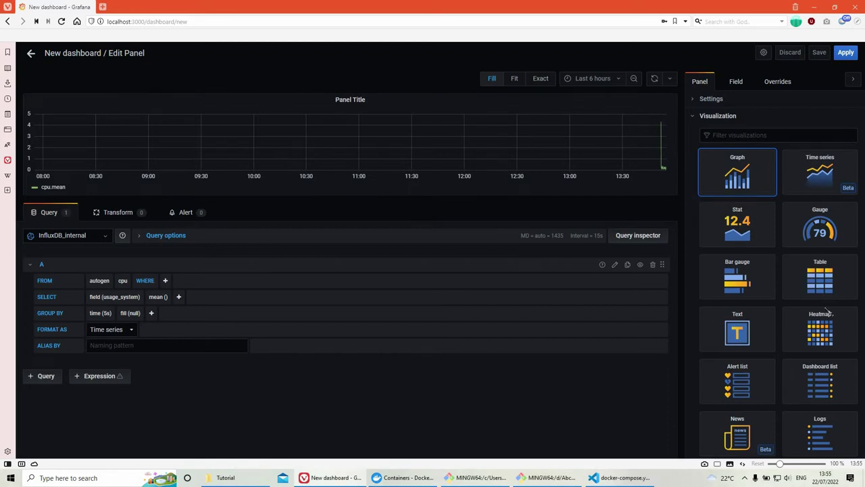
scroll(826, 310, "down", 3)
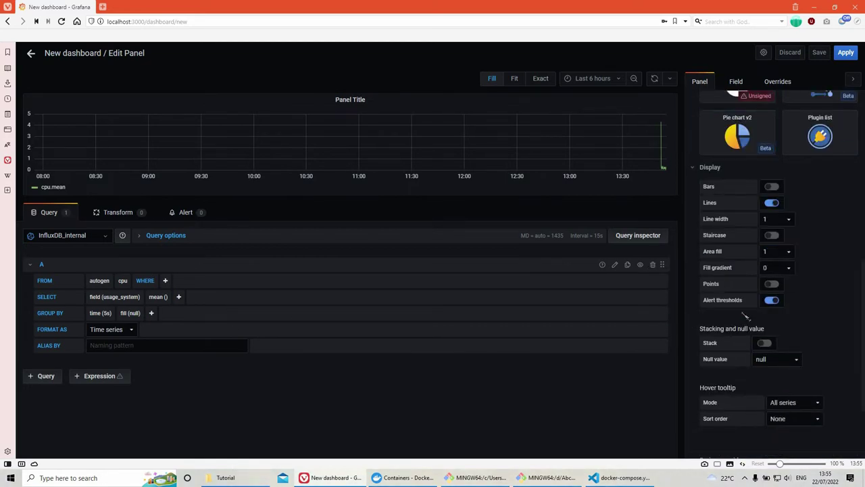
scroll(744, 316, "up", 2)
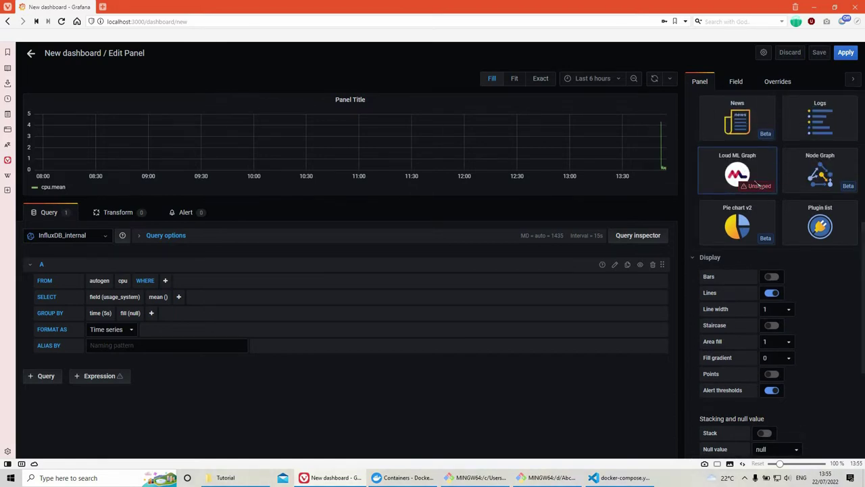
Step: Save the new dashboard with its cpu.mean panel and go to the data sources configuration page
left_click(31, 53)
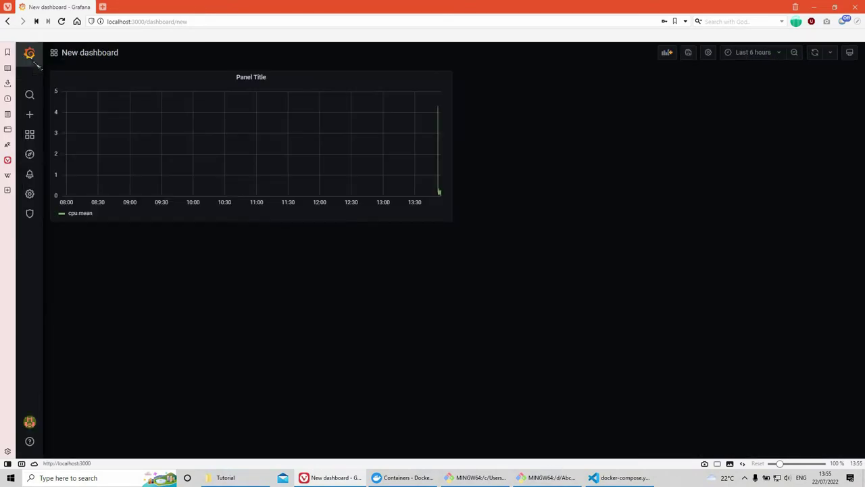
left_click(28, 193)
left_click(419, 144)
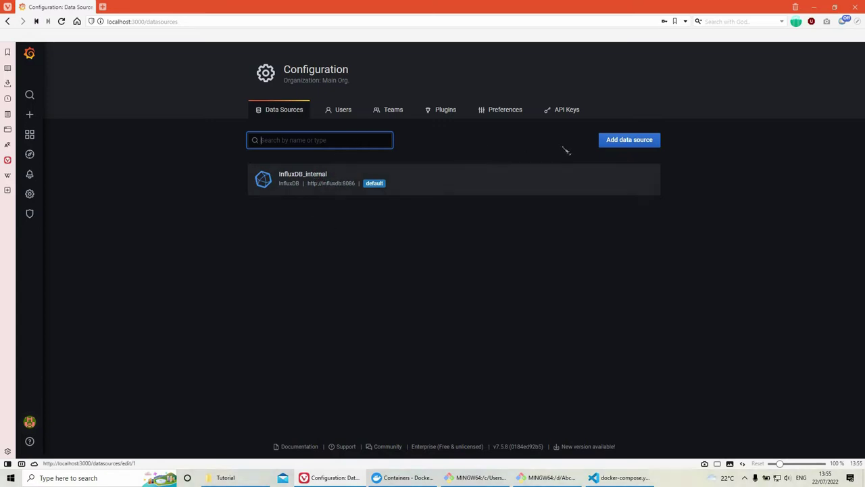
left_click(630, 145)
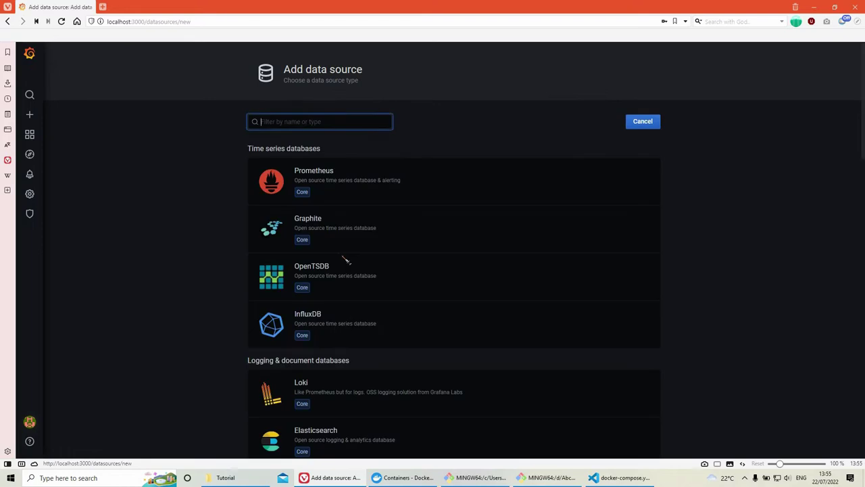
left_click(358, 327)
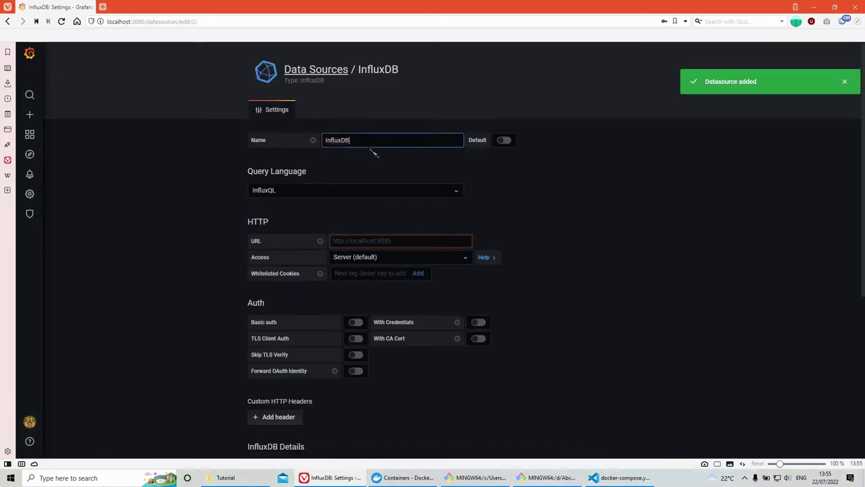
type("_pred")
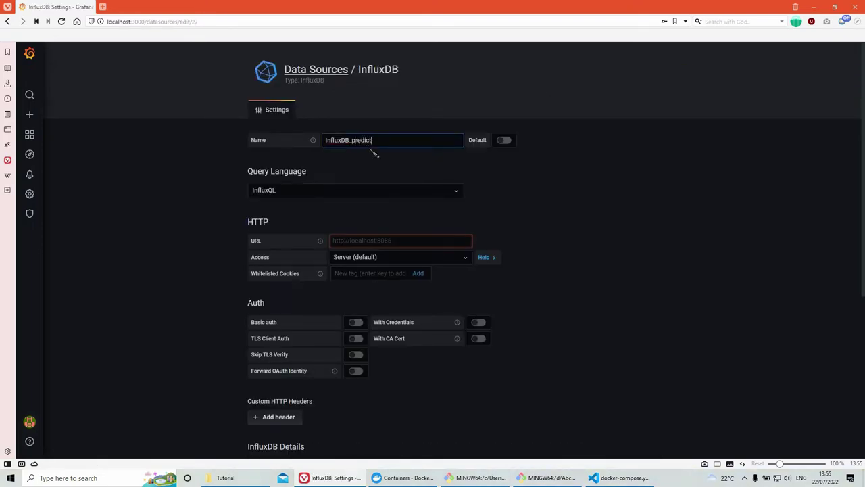
type("ict")
scroll(374, 152, "down", 3)
scroll(369, 160, "up", 2)
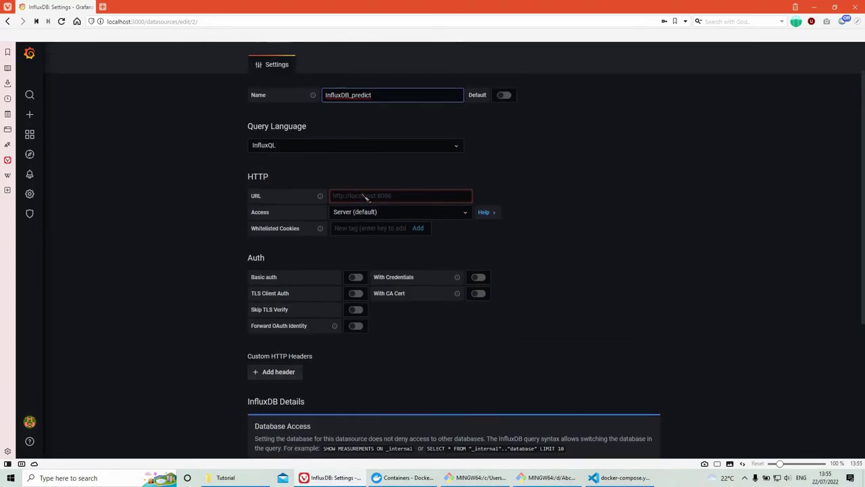
left_click(366, 196)
type("http")
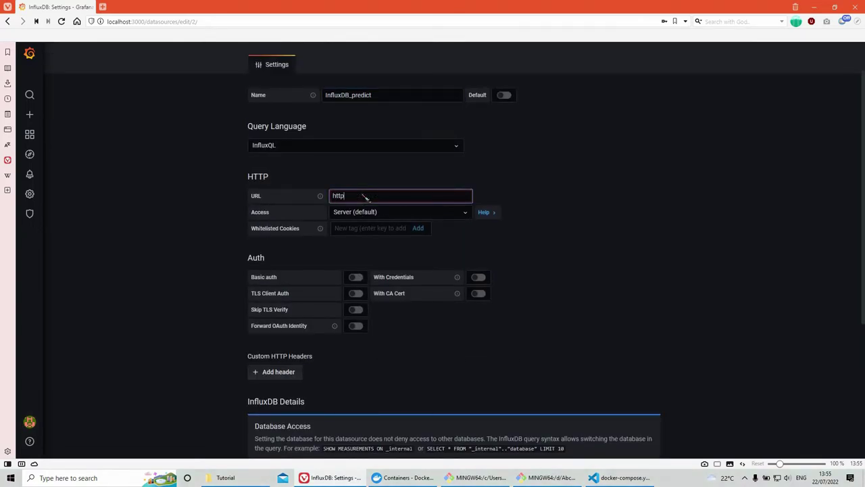
type("://influxdb:8086")
Step: Add an Authorization custom header holding the token value, then move to the database field
scroll(335, 235, "down", 2)
left_click(287, 238)
left_click(325, 242)
type("Authorization")
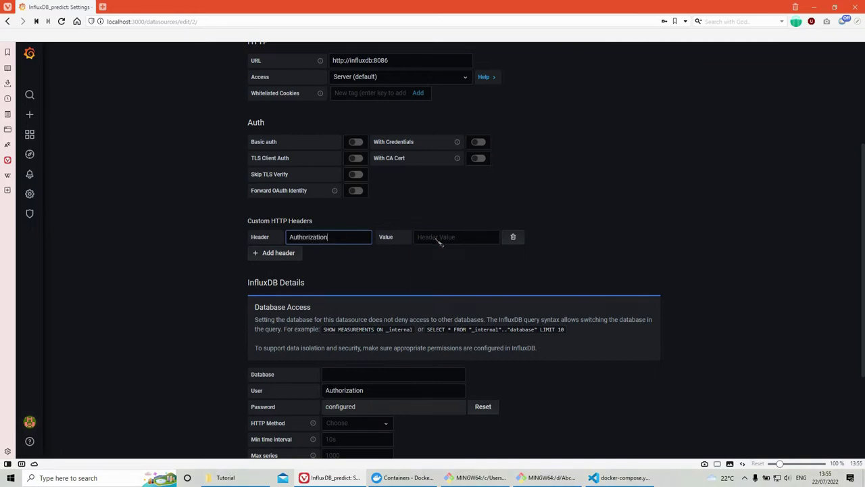
left_click(439, 240)
type("T")
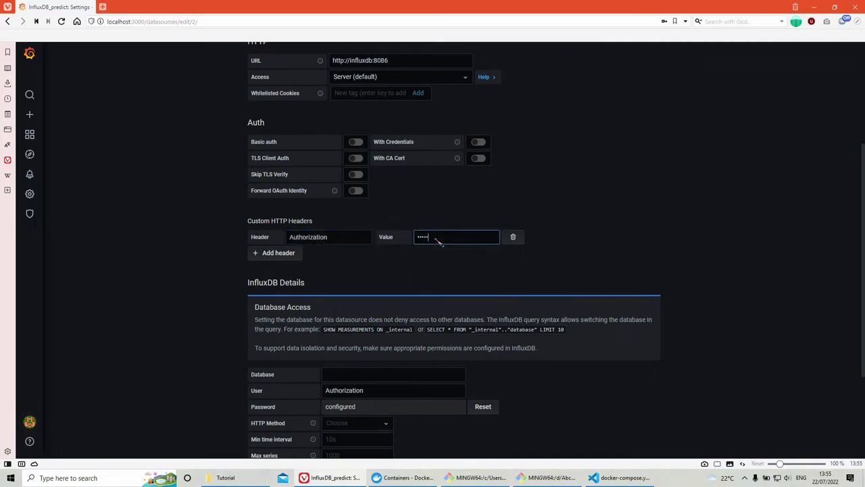
type("oken admin")
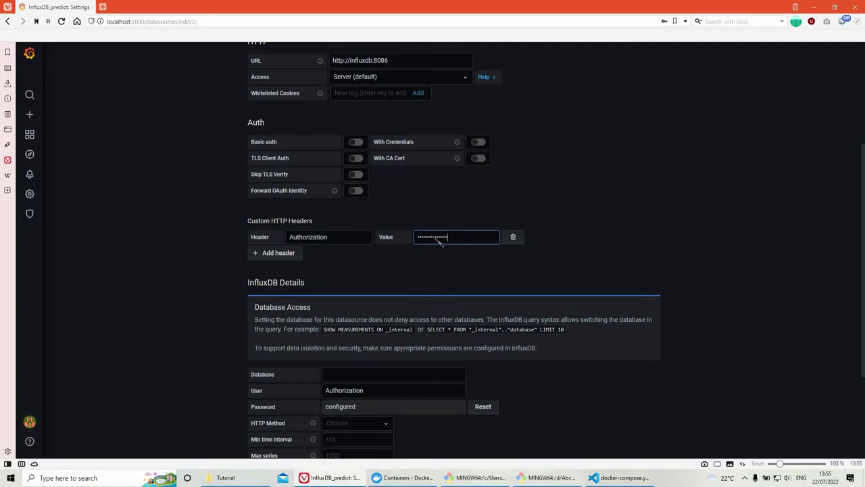
type(":adm")
scroll(353, 346, "down", 1)
left_click(345, 332)
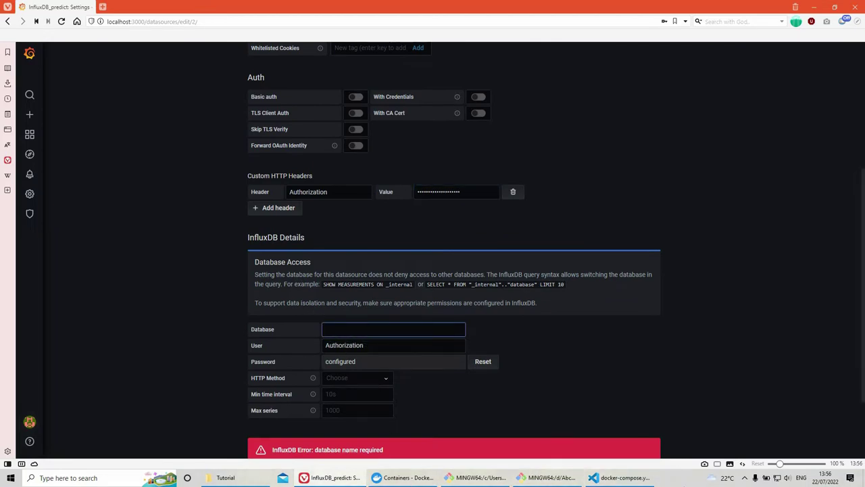
Step: Copy the predictions database name yourPredictionsEnterHere from loudml.yml into Grafana's Database field
key("alt+Tab")
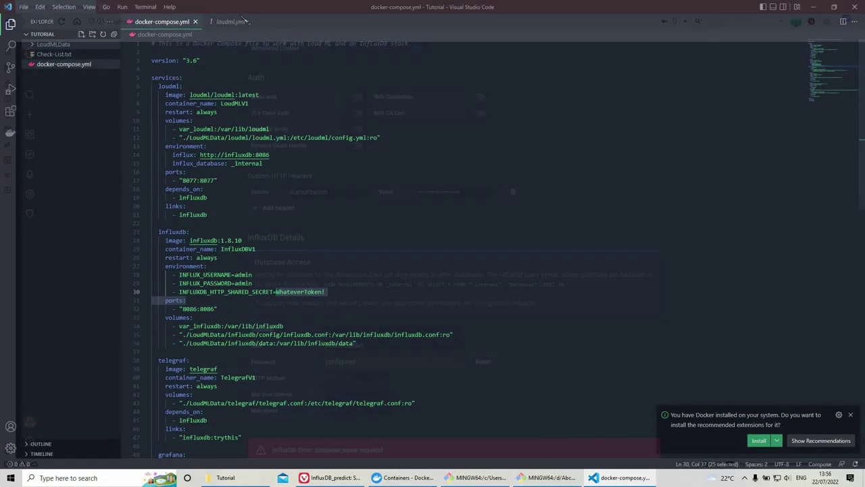
left_click(236, 27)
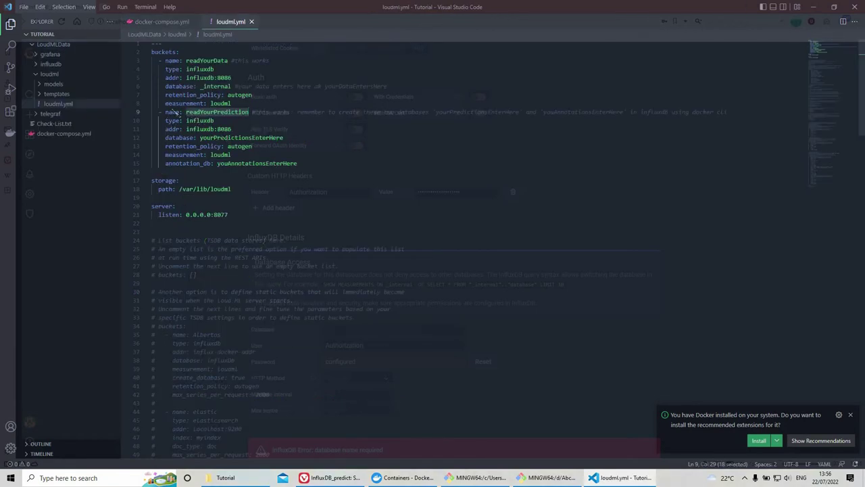
left_click_drag(165, 60, 251, 112)
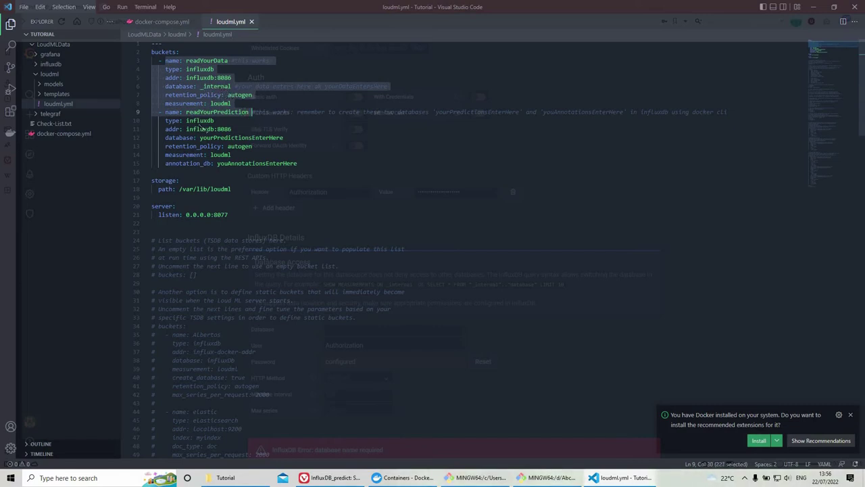
left_click(166, 112)
key("shift+Down")
key("shift+Down")
key("shift+Down")
key("shift+Down")
key("shift+Down")
key("shift+Down")
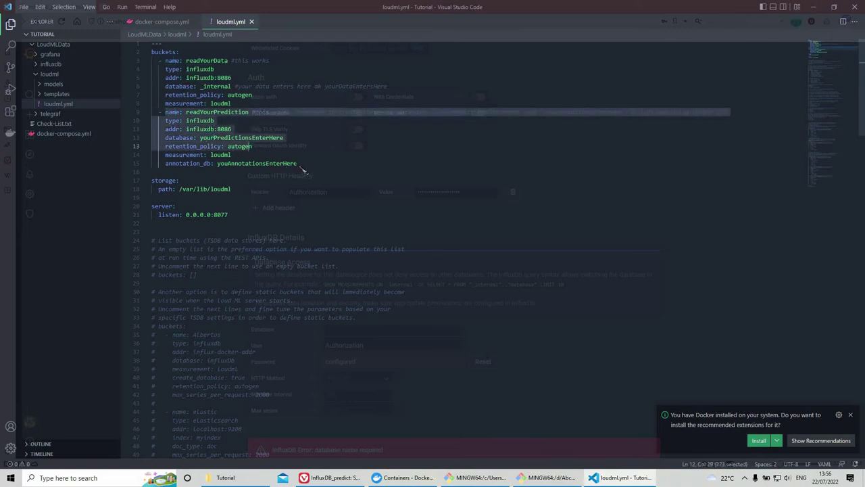
key("shift+End")
double_click(234, 139)
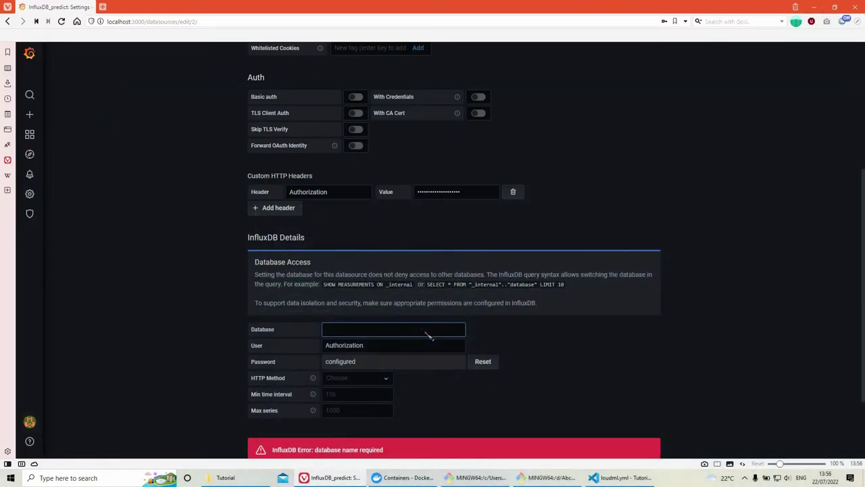
type("yourPredictionsEnterHere")
Step: Set the data source user to admin and reset and re-enter the password
key("Tab")
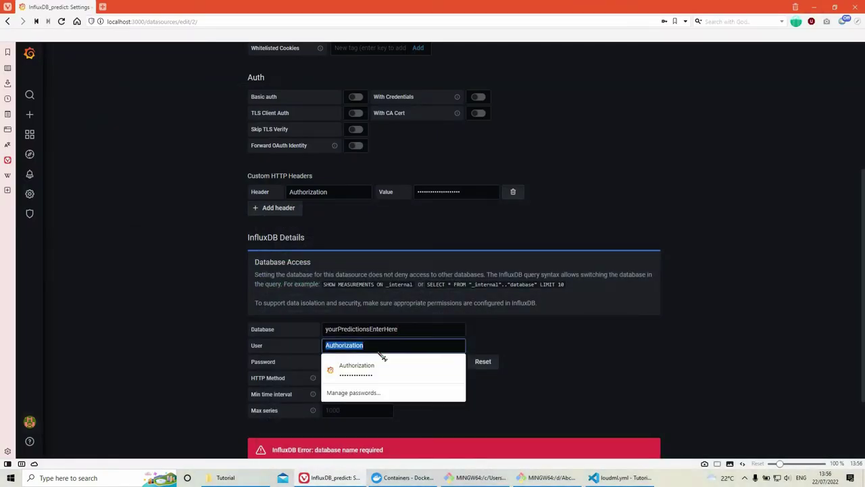
type("admin")
key("Tab")
key("Return")
type("ad")
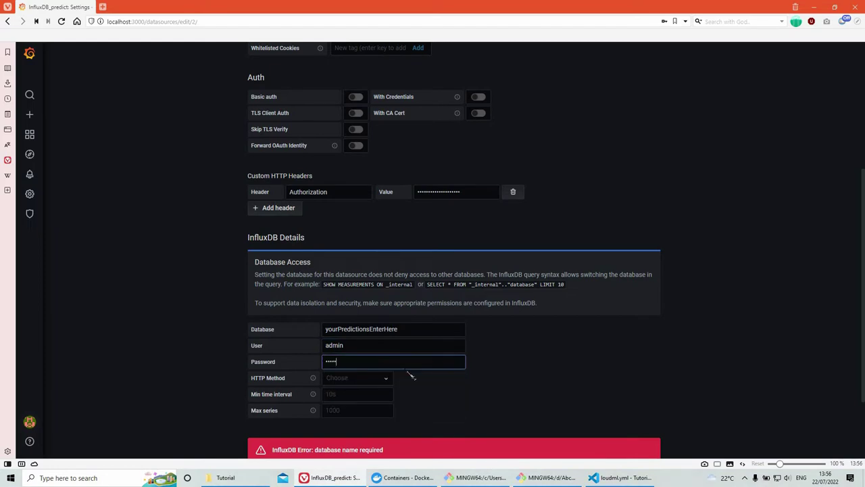
Step: Choose GET as HTTP method and save & test, which reports database not found
key("Tab")
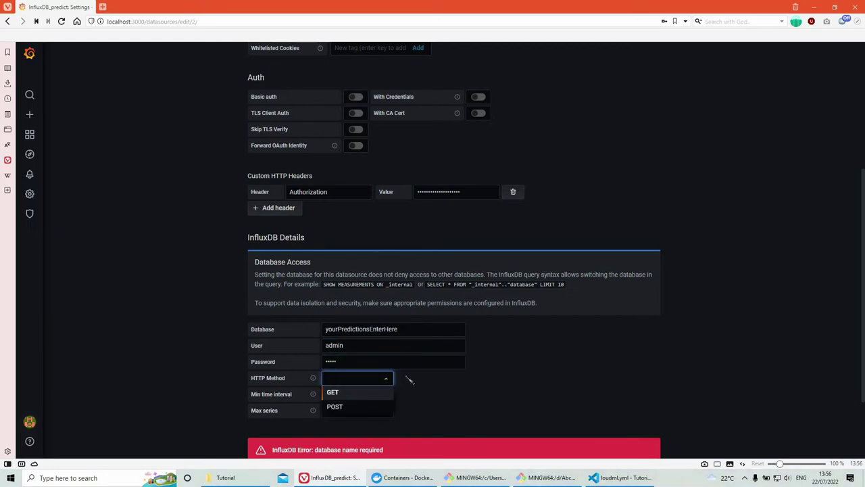
key("Return")
scroll(335, 311, "down", 2)
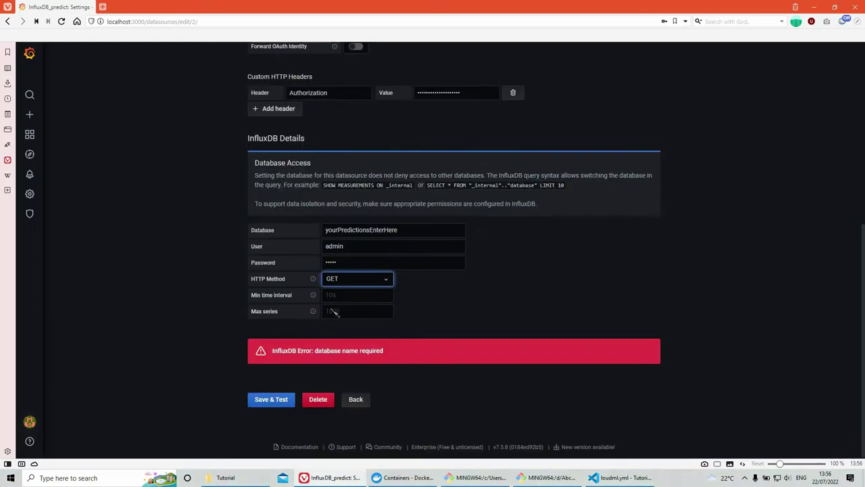
left_click(269, 403)
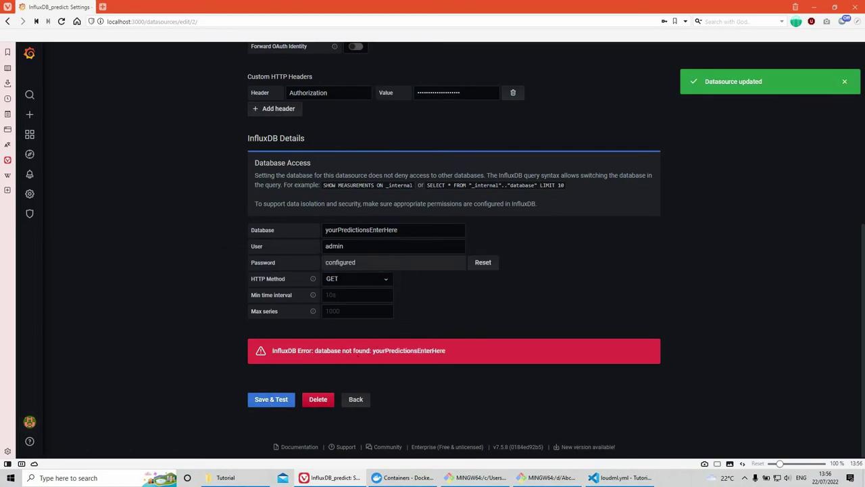
left_click(406, 477)
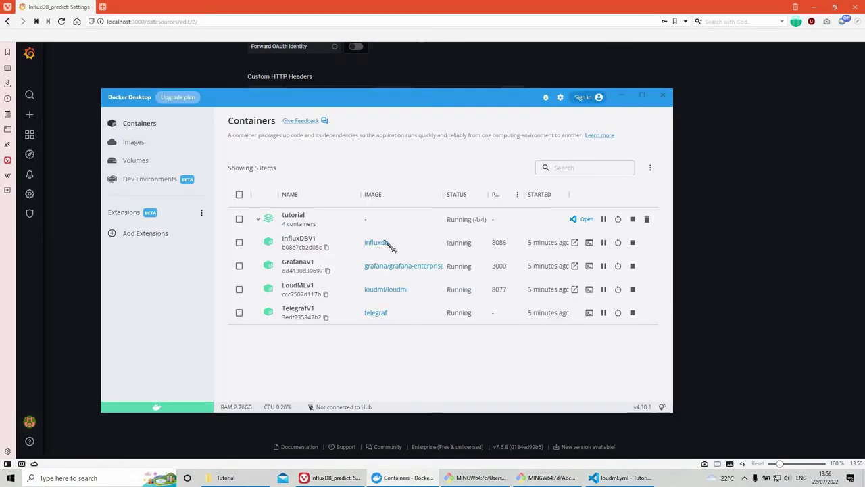
Step: In the InfluxDB container's influx shell, create database yourPredictionsEnterHere and confirm it with show databases
left_click(589, 243)
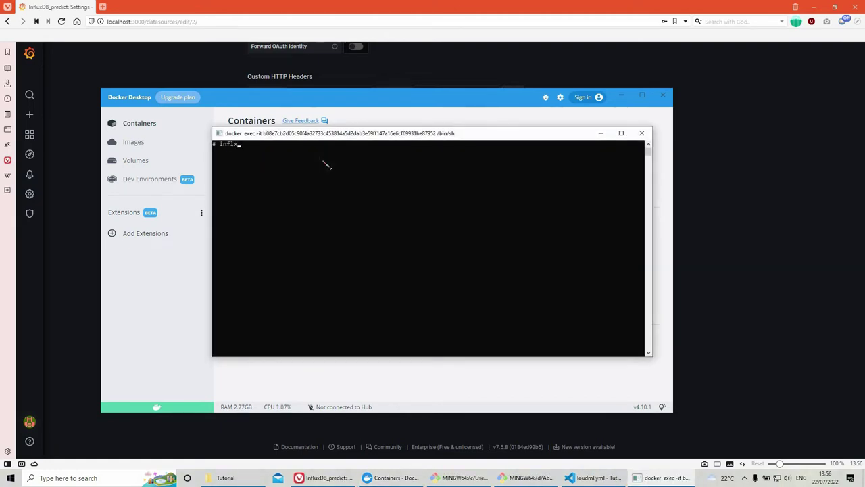
type("influx")
key("Return")
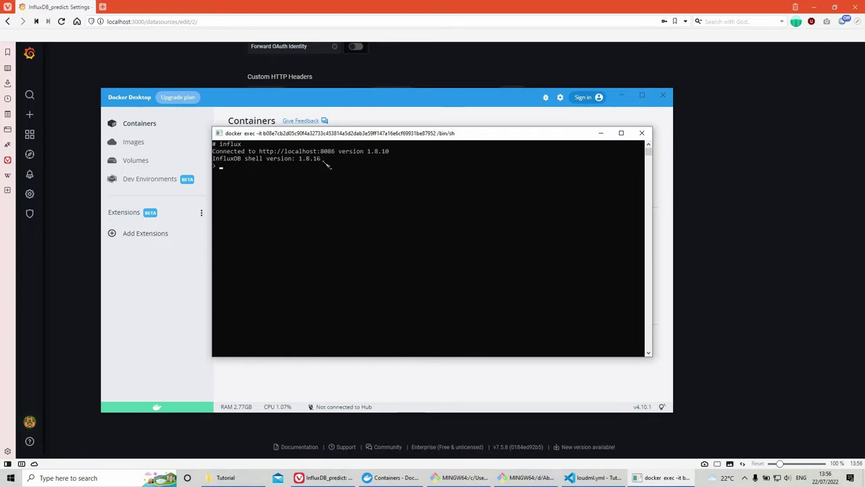
type("show databases")
key("Return")
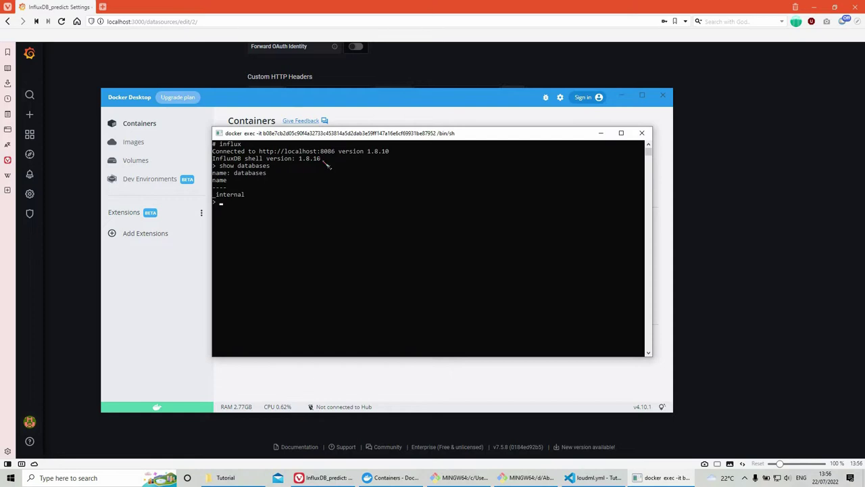
type("create")
type(" c")
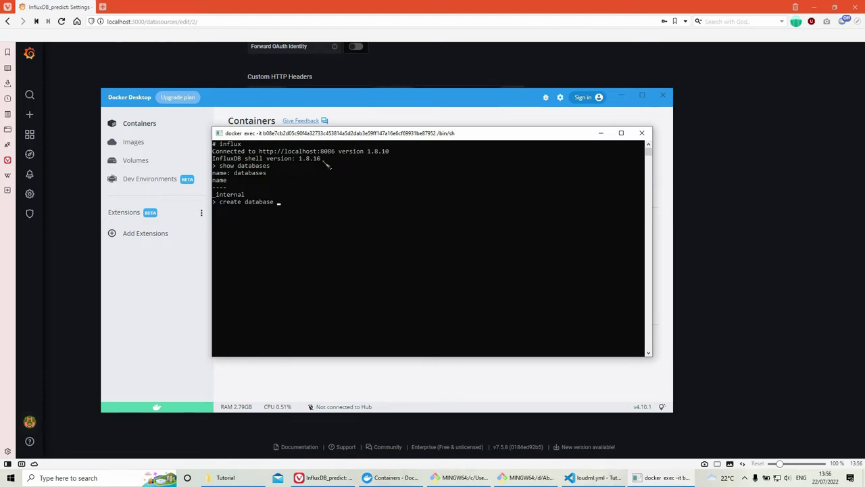
type("atabase")
type("yourPredictionsEnterHere")
key("Up")
key("Up")
key("Return")
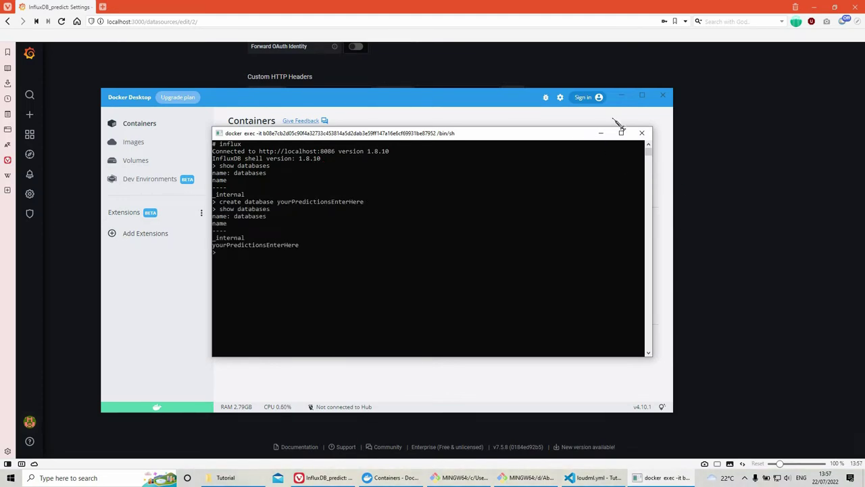
Step: Save & test InfluxDB_predict again so it reports working, then return to Add data source
left_click(622, 115)
left_click(622, 95)
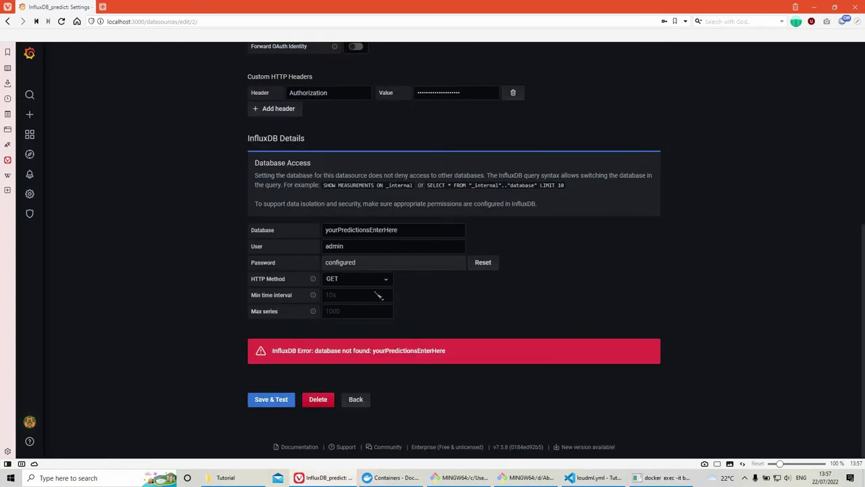
left_click(286, 403)
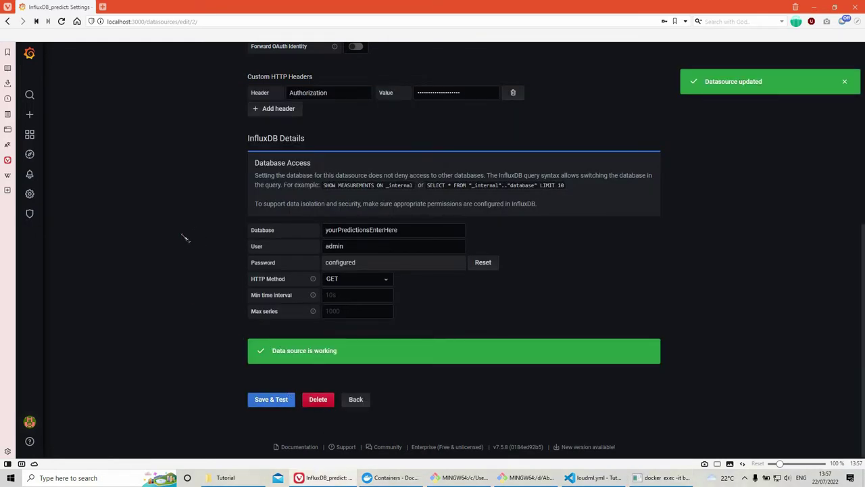
key("alt+Left")
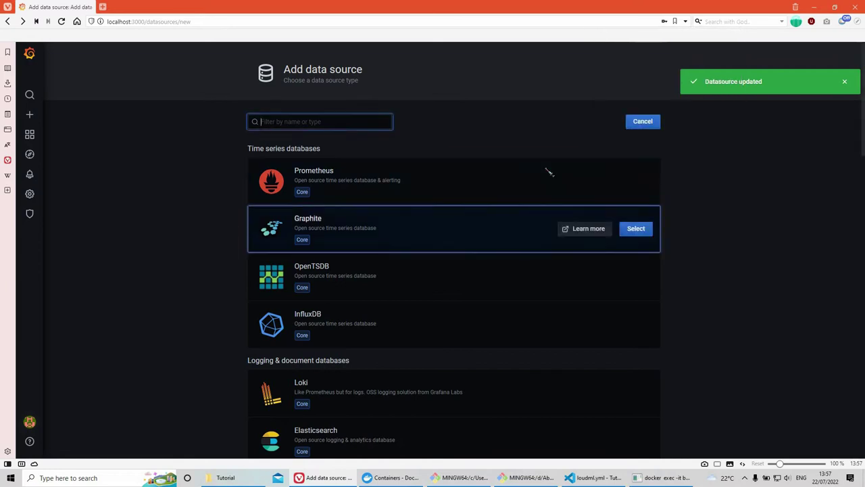
scroll(496, 248, "down", 20)
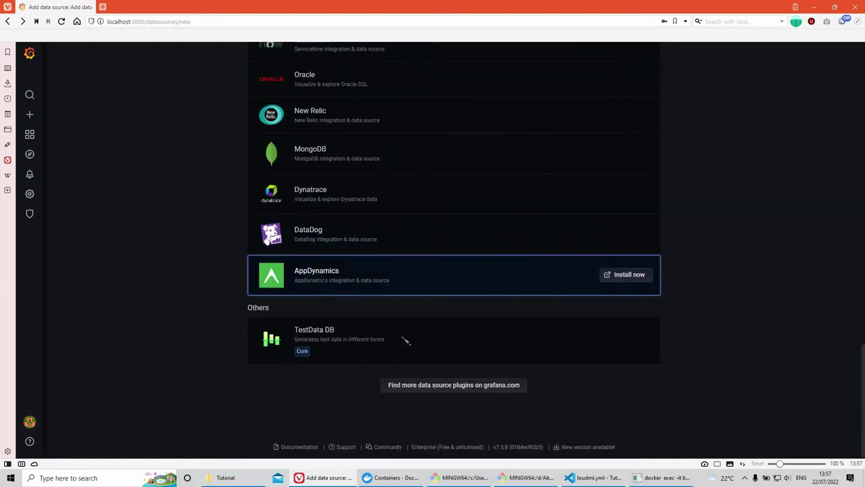
scroll(406, 327, "up", 20)
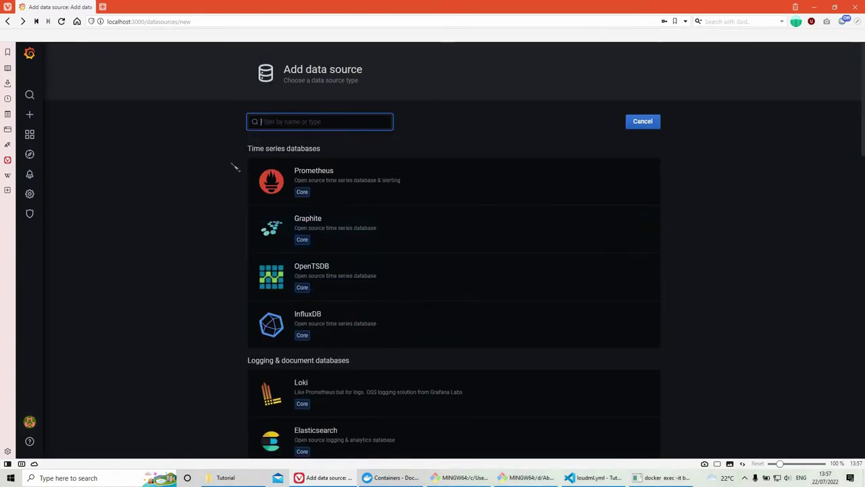
Step: Enable the Loud ML app plugin from the Plugins list, then go back to data sources
key("alt+Left")
left_click(445, 109)
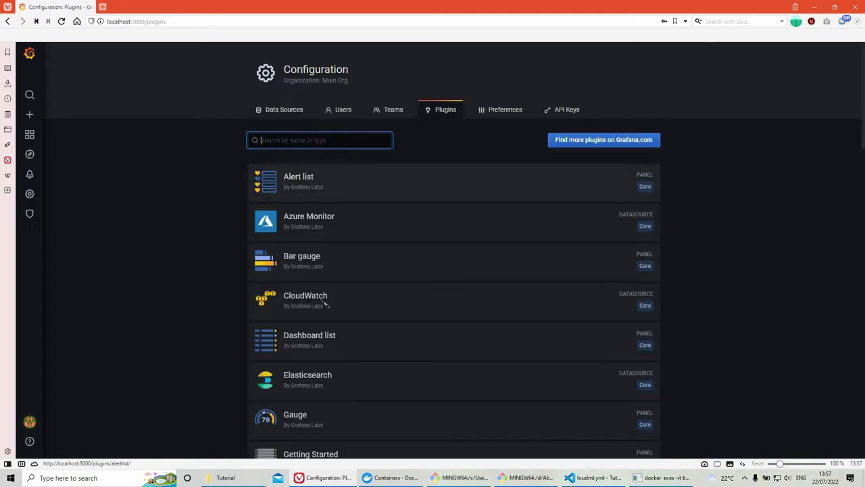
scroll(338, 317, "down", 13)
scroll(329, 247, "up", 5)
left_click(325, 228)
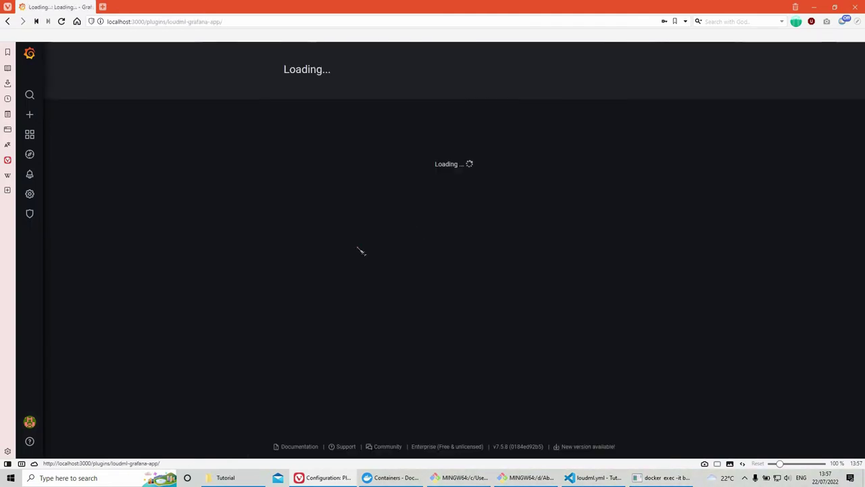
left_click(275, 248)
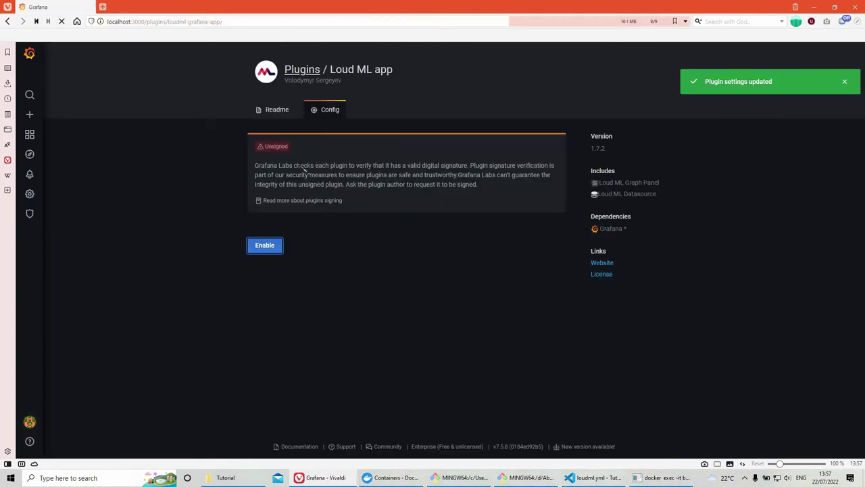
key("alt+Left")
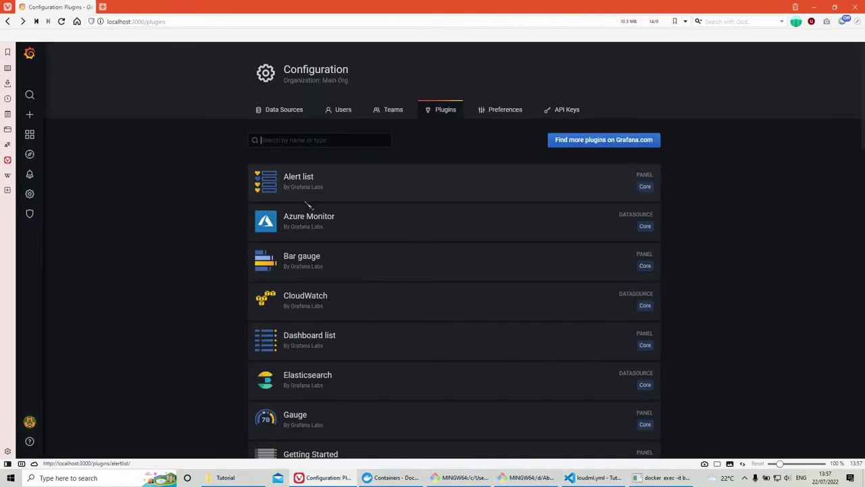
key("alt+Left")
Step: Add a Loud ML data source and rename it Loud ML Alive
left_click(612, 142)
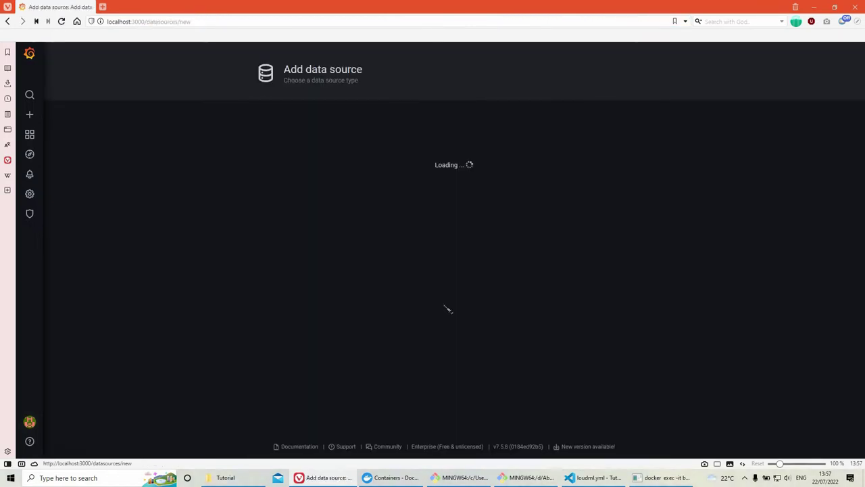
scroll(432, 338, "down", 15)
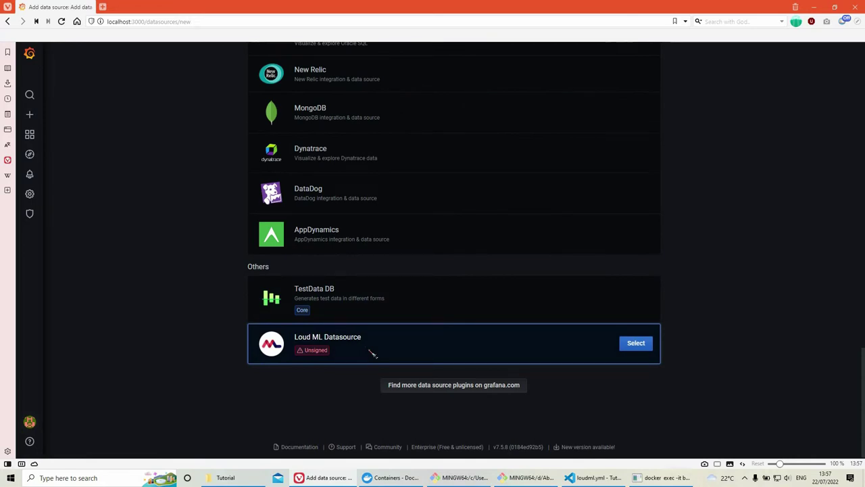
left_click(370, 331)
left_click(354, 191)
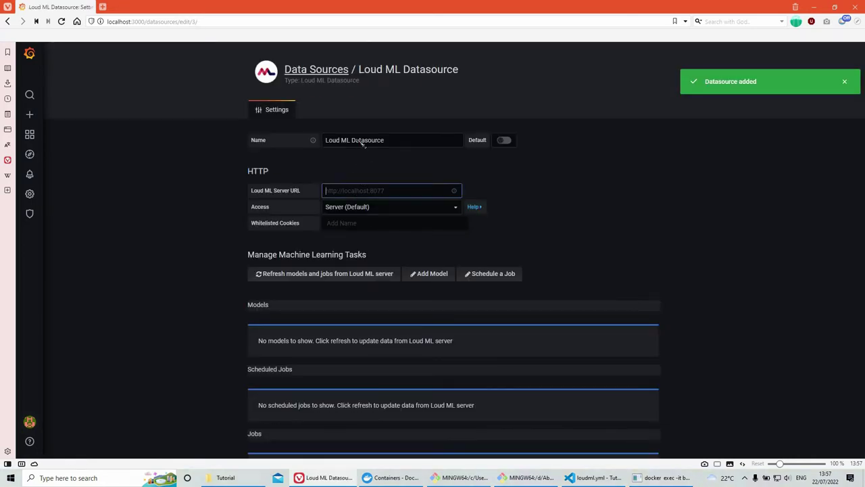
double_click(362, 142)
left_click(405, 142)
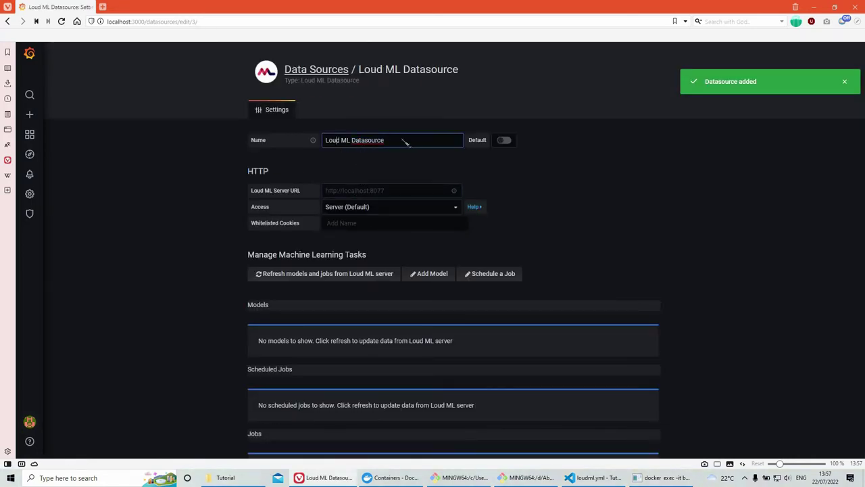
double_click(358, 143)
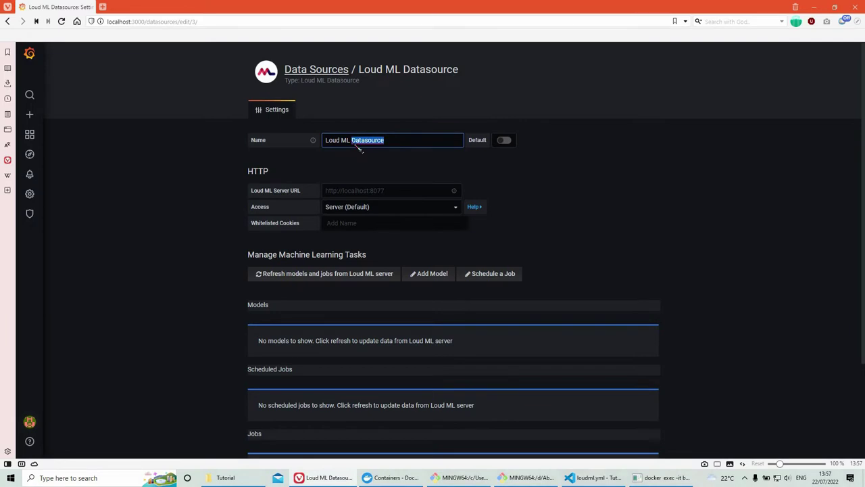
type("Aliv")
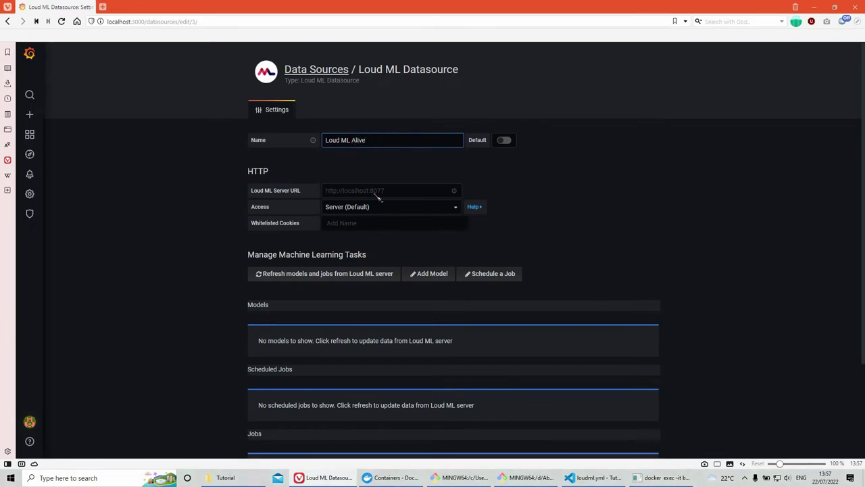
left_click(379, 193)
type("http")
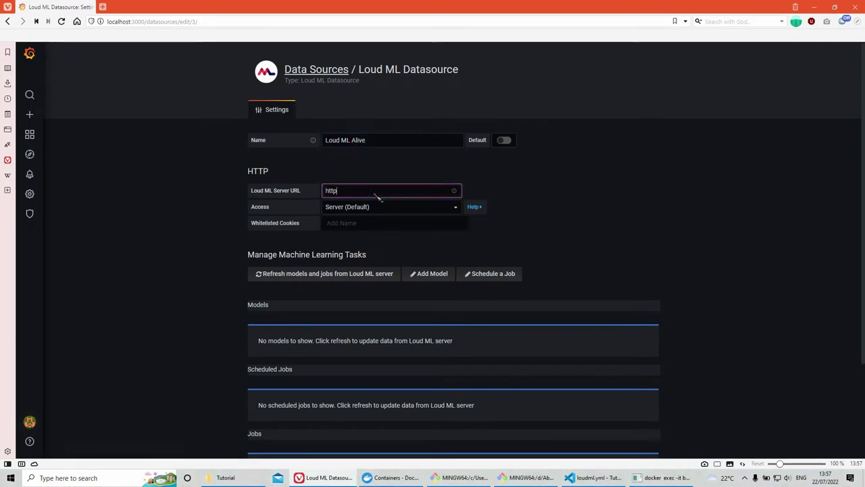
type("://")
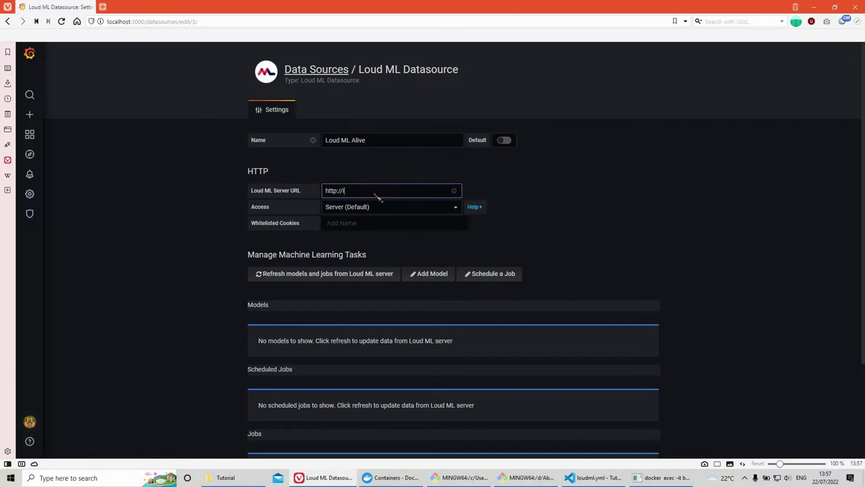
type("loudml:8077")
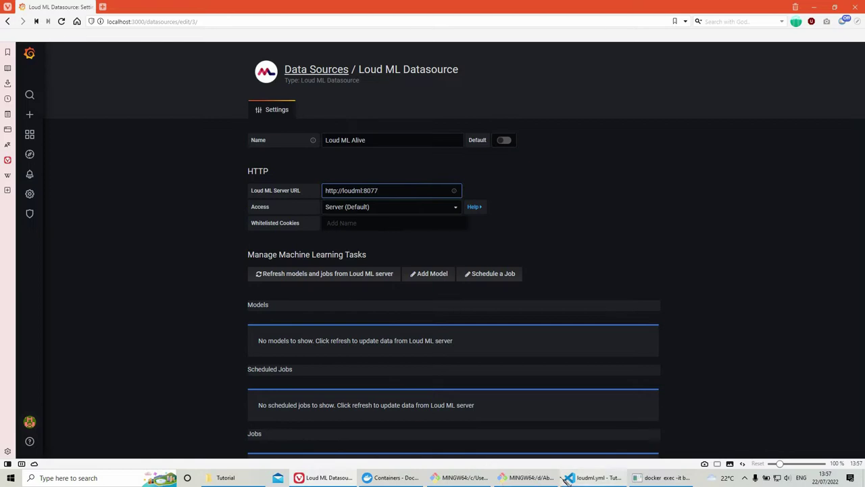
left_click(592, 477)
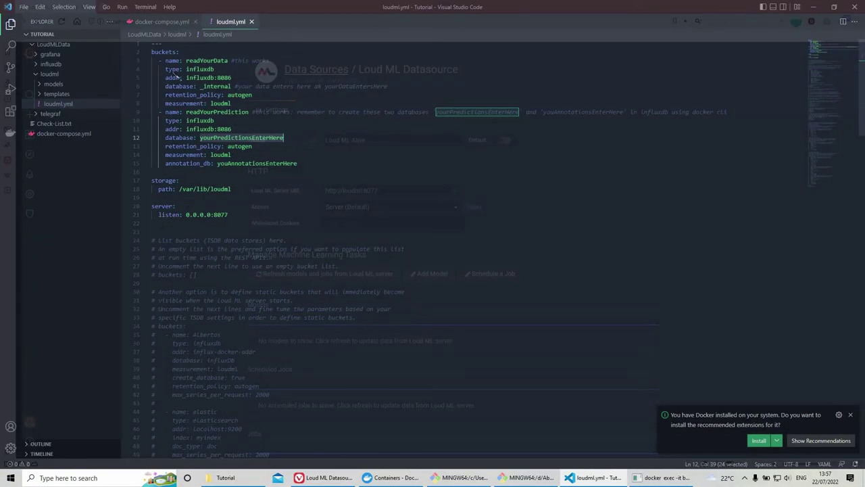
key("ctrl+Tab")
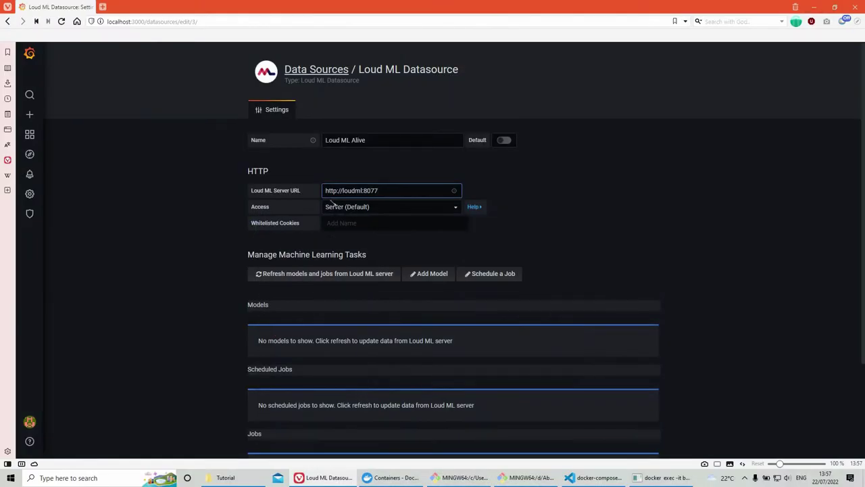
Step: Save & test Loud ML Alive (working, server 1.6.0) and open the New dashboard Copy dashboard
scroll(331, 201, "down", 2)
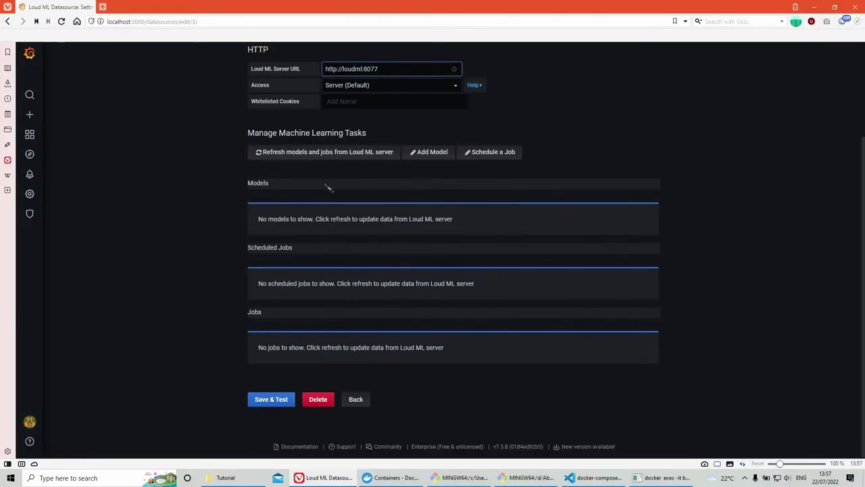
left_click(282, 405)
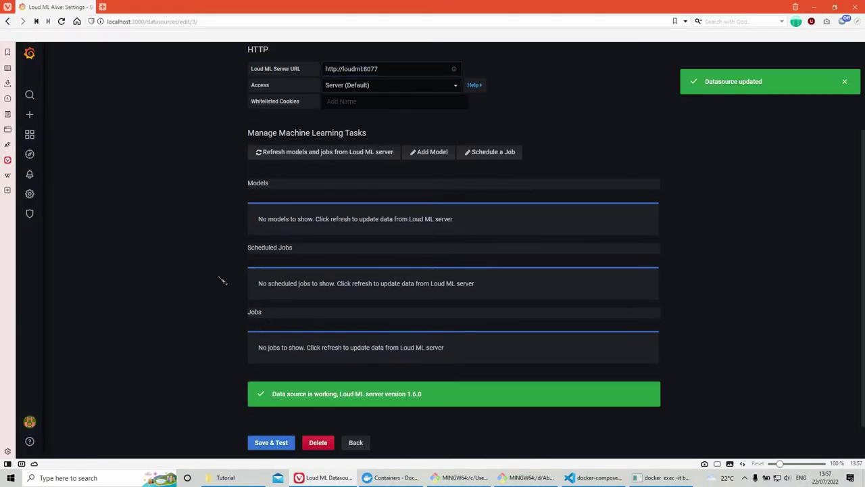
left_click(30, 135)
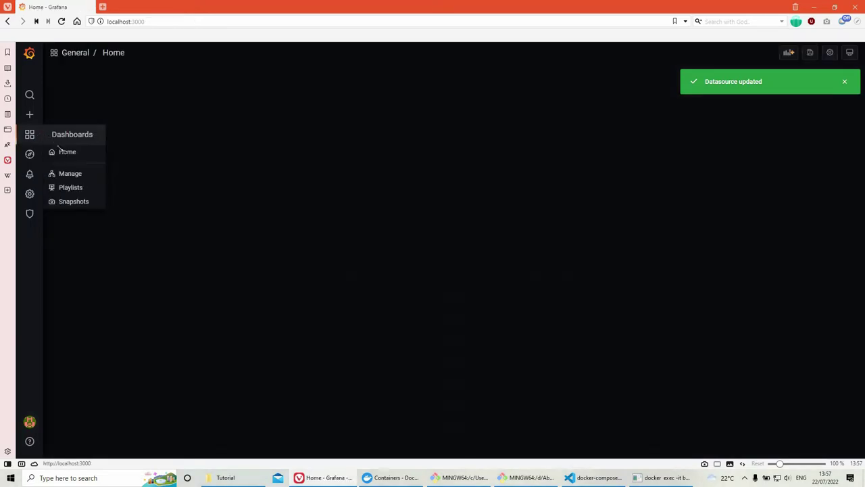
left_click(98, 339)
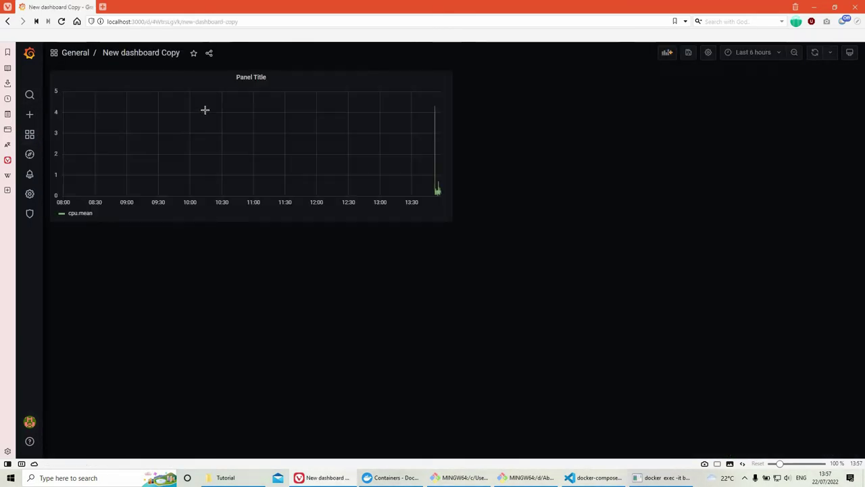
Step: Edit the CPU panel and switch its visualization to Loud ML Graph
left_click(255, 77)
left_click(253, 107)
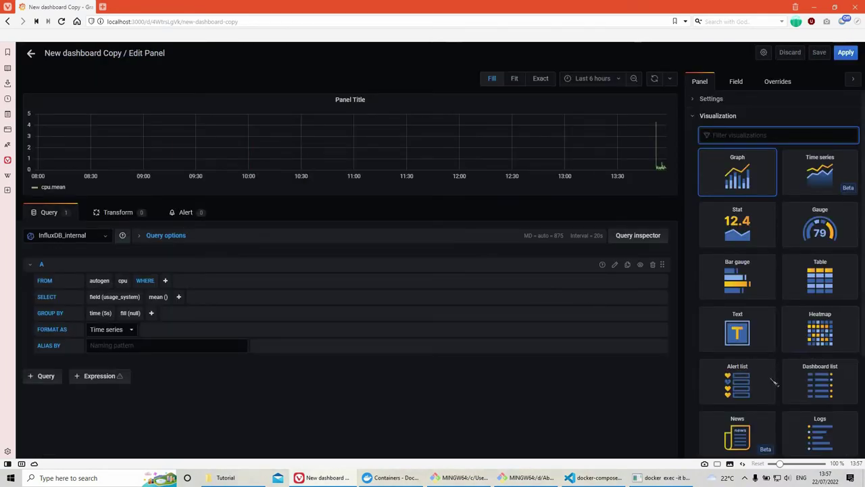
scroll(771, 382, "down", 3)
scroll(710, 329, "up", 3)
scroll(736, 338, "down", 3)
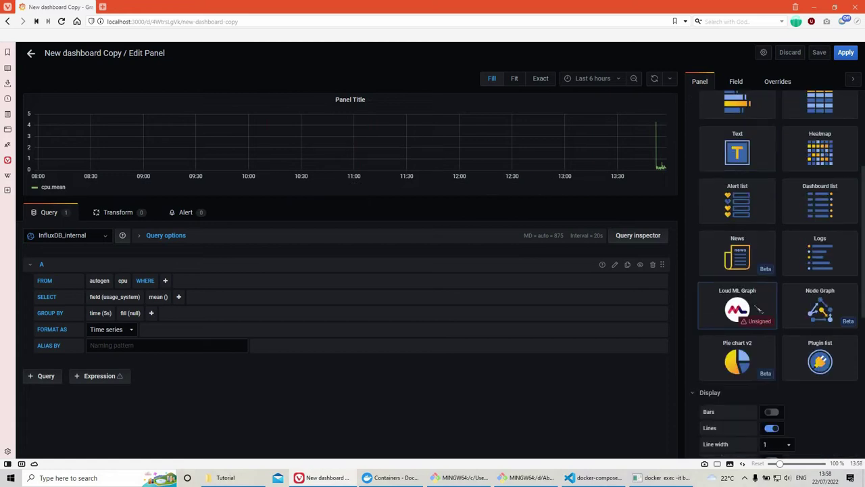
left_click(738, 308)
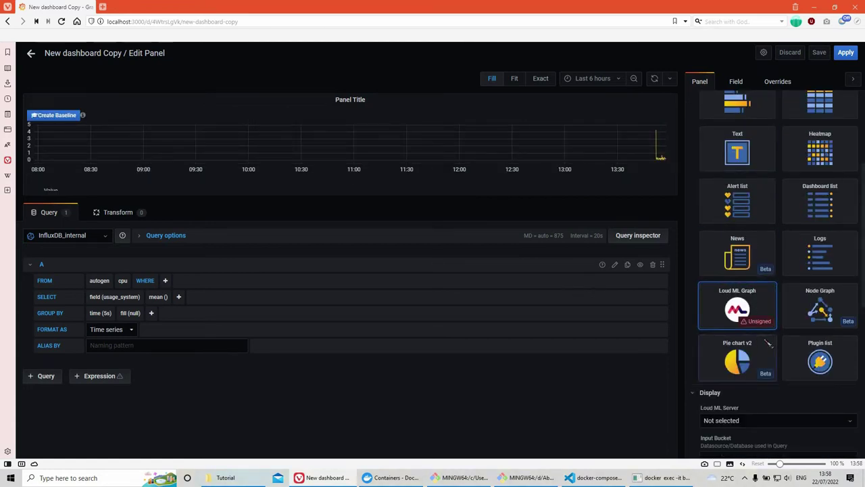
Step: Choose Loud ML Alive as the panel's Loud ML server
scroll(739, 245, "down", 3)
left_click(739, 242)
left_click(741, 273)
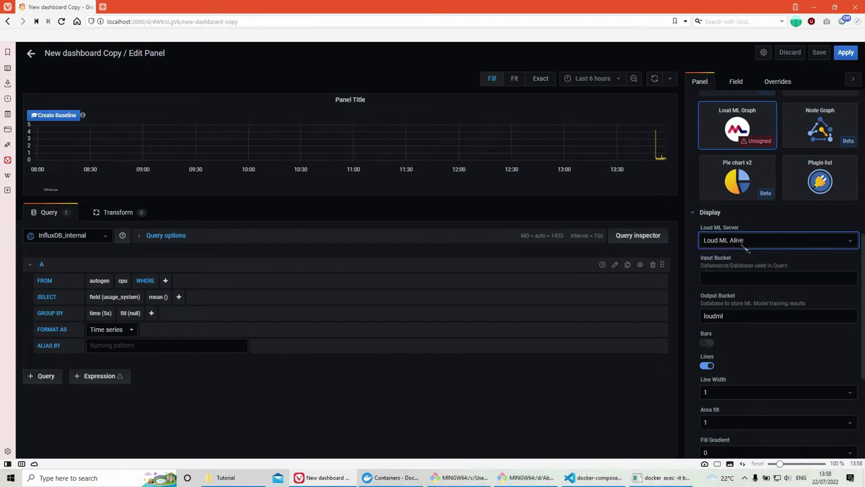
left_click(742, 274)
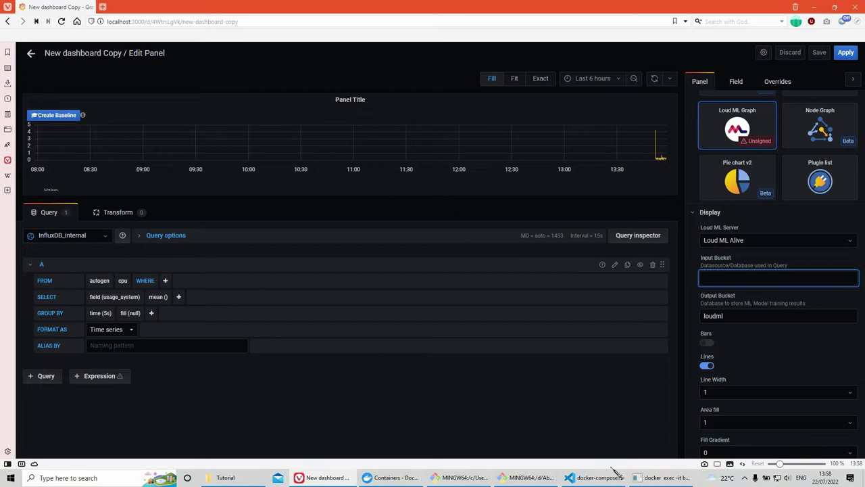
Step: Copy readYourData from loudml.yml and paste it as the panel's input bucket
left_click(597, 482)
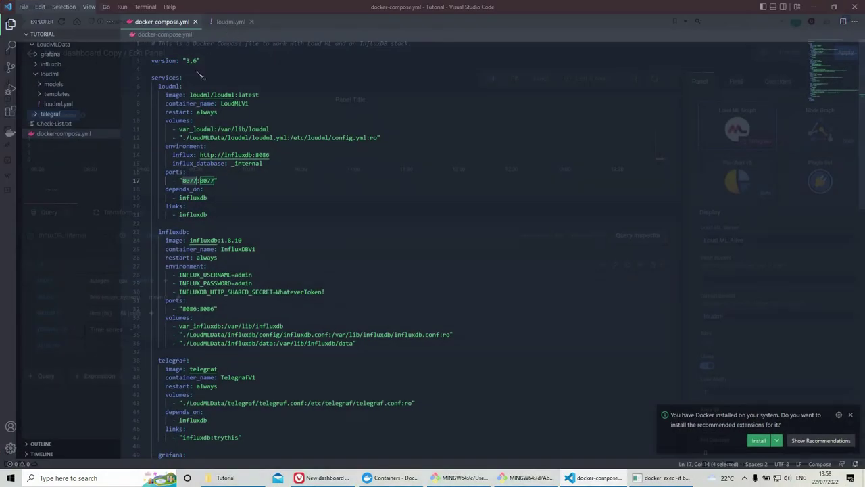
key("ctrl+Tab")
double_click(206, 60)
key("ctrl+c")
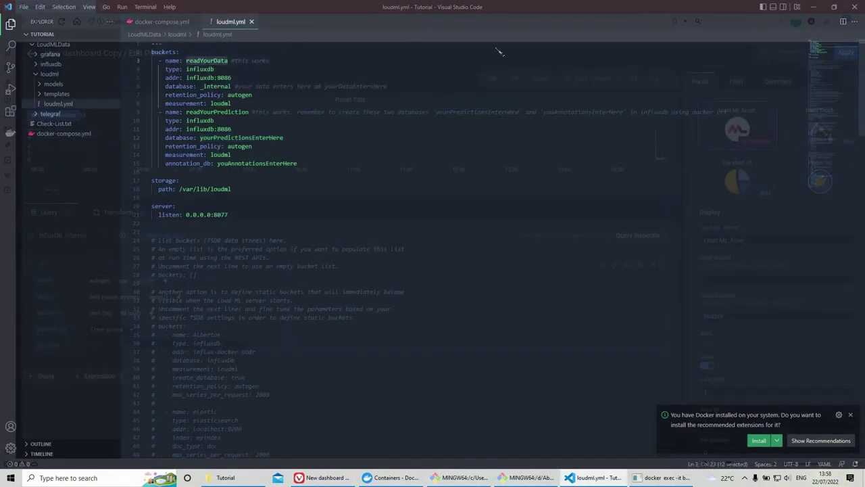
left_click(822, 9)
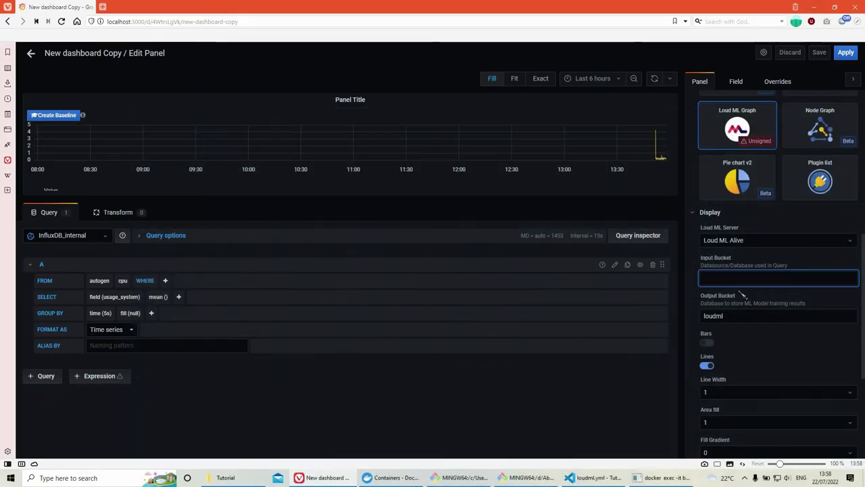
key("ctrl+v")
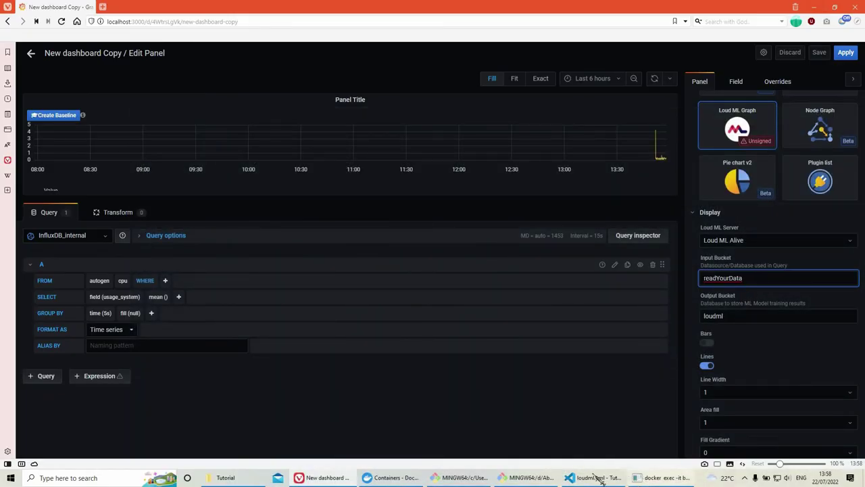
Step: Replace the output bucket loudml with readYourPrediction copied from loudml.yml
left_click(595, 477)
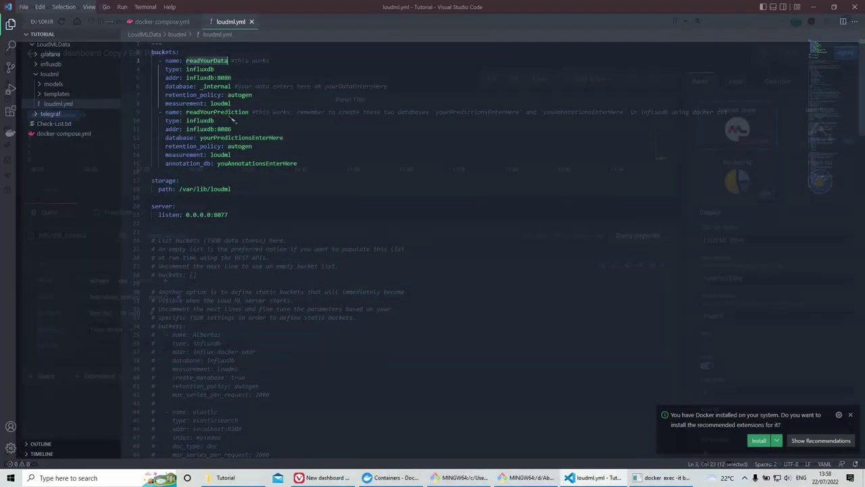
double_click(228, 112)
key("ctrl+c")
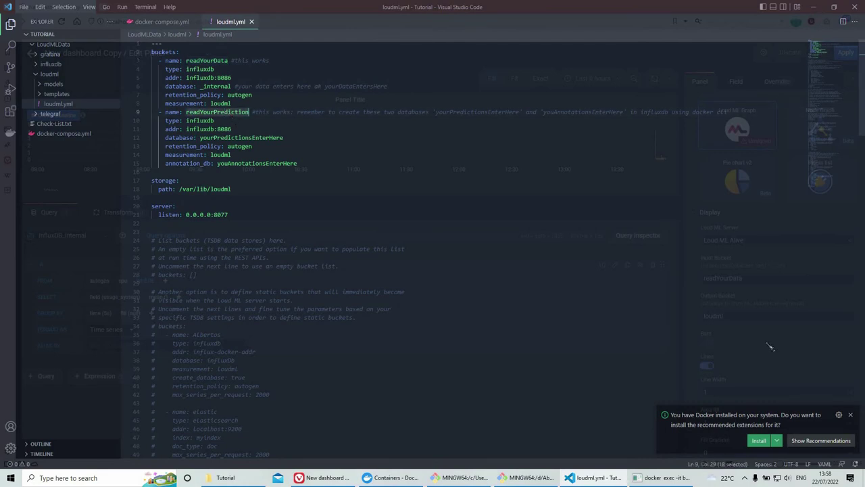
left_click(815, 8)
double_click(729, 317)
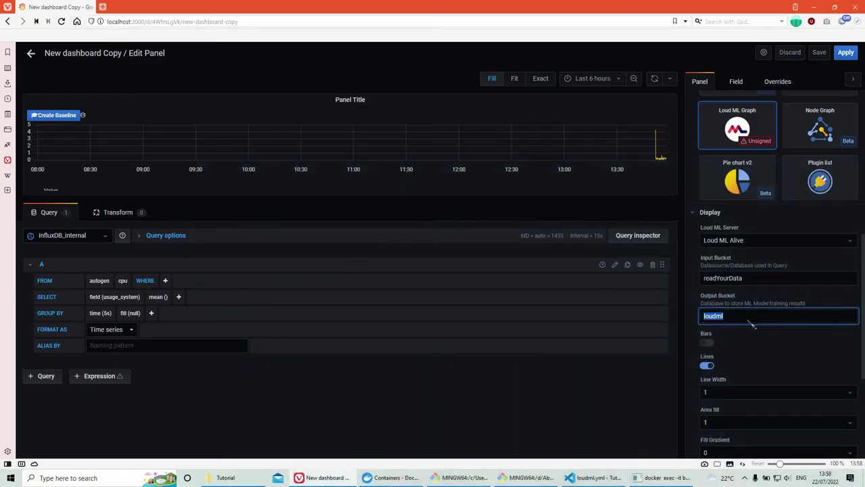
key("ctrl+v")
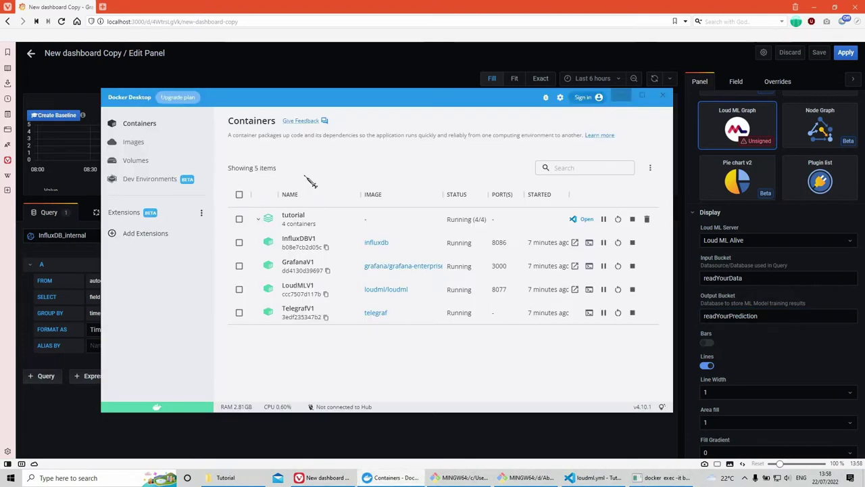
left_click(396, 478)
Step: Open a shell in the LoudMLV1 container, start loudml and list its help commands
left_click(589, 290)
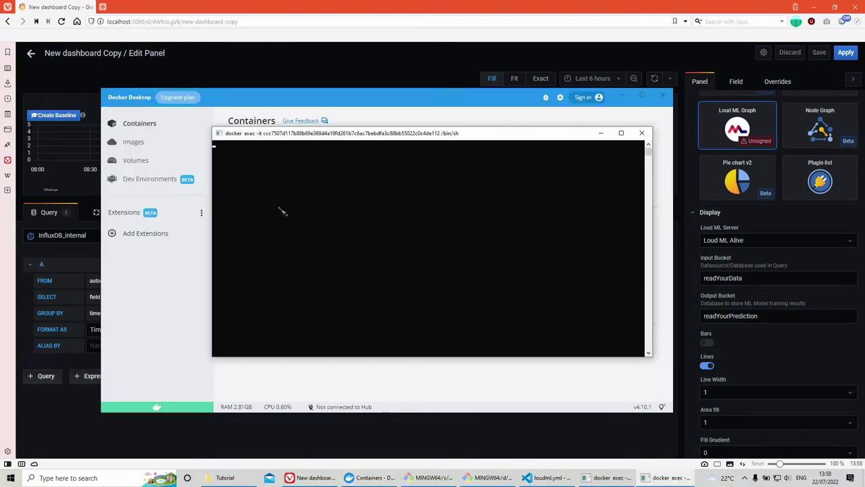
type("loudml")
key("Return")
type("help")
key("Return")
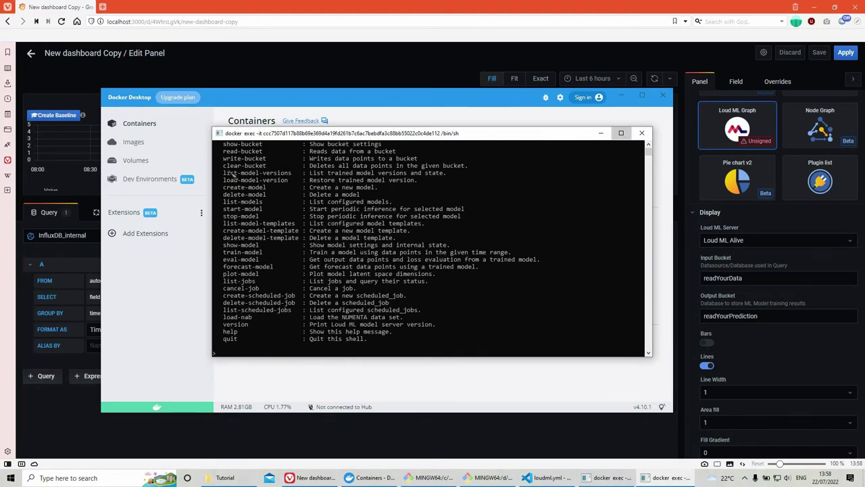
Step: List the buckets, readYourData and readYourPrediction, copy a bucket name, and hide the terminal
key("super+Up")
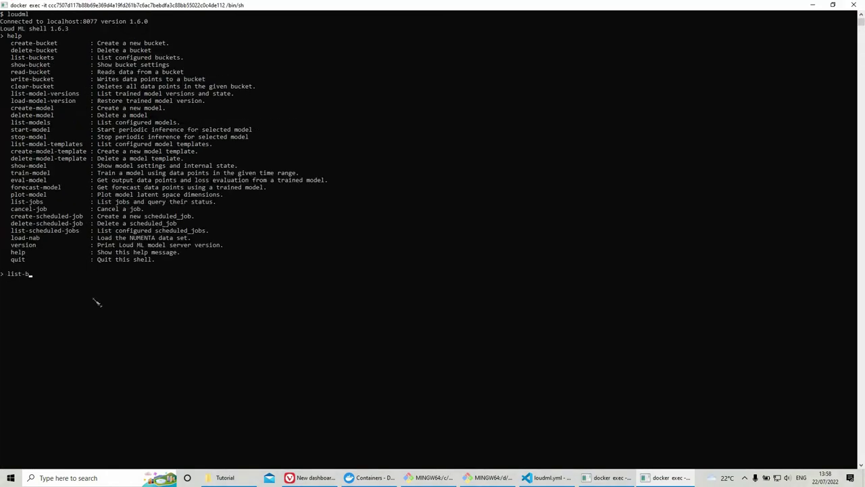
key("Return")
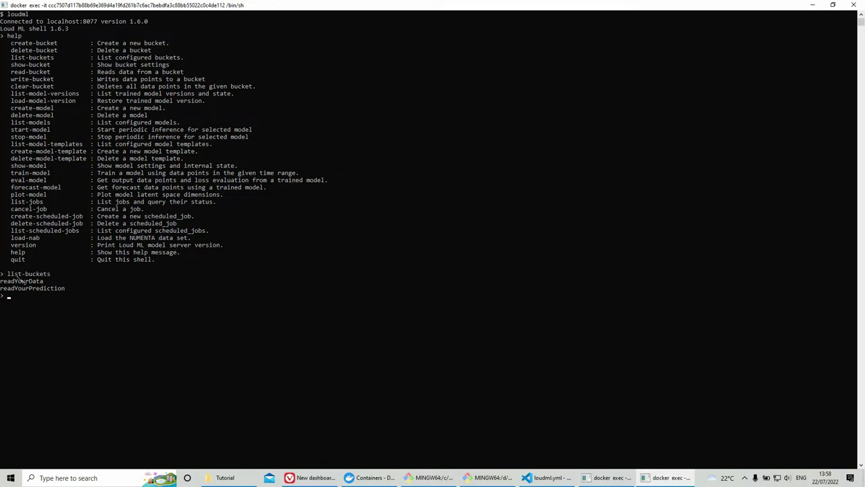
double_click(35, 288)
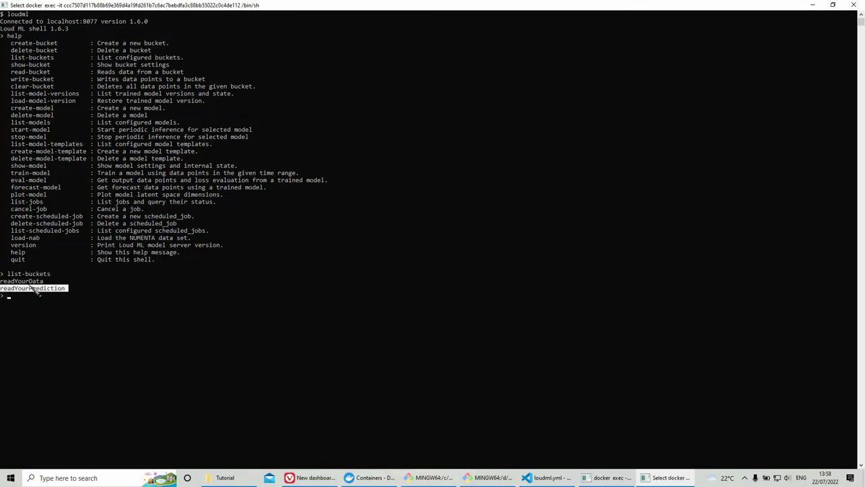
left_click(813, 4)
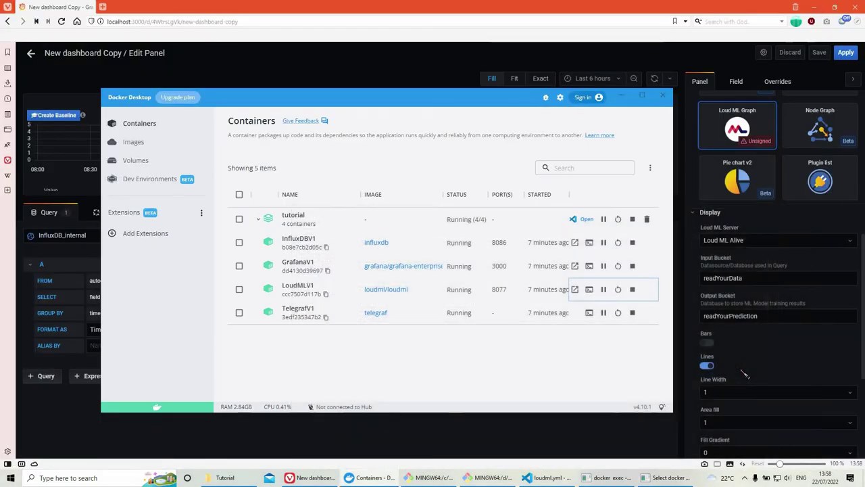
scroll(745, 374, "down", 3)
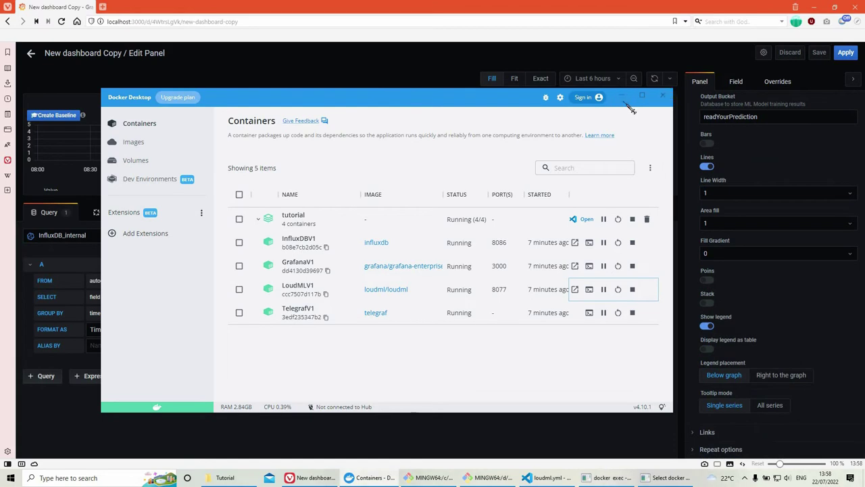
Step: Save the dashboard with the note 'Save'
left_click(819, 52)
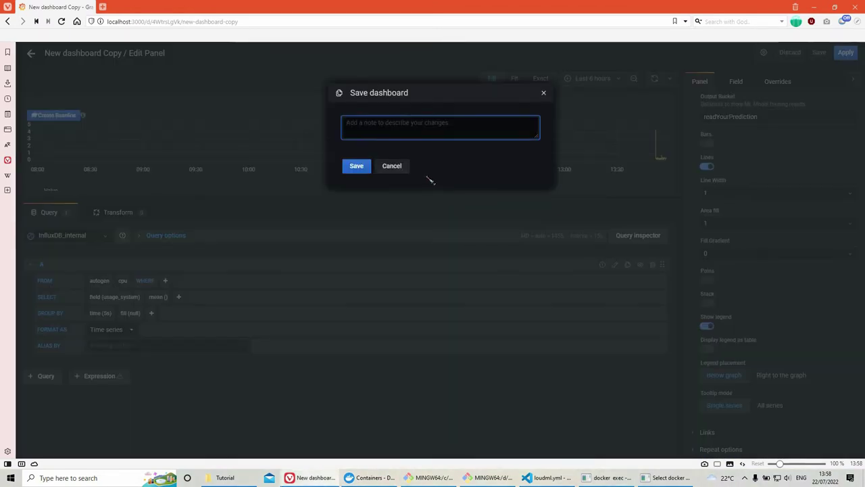
type("Save")
left_click(356, 165)
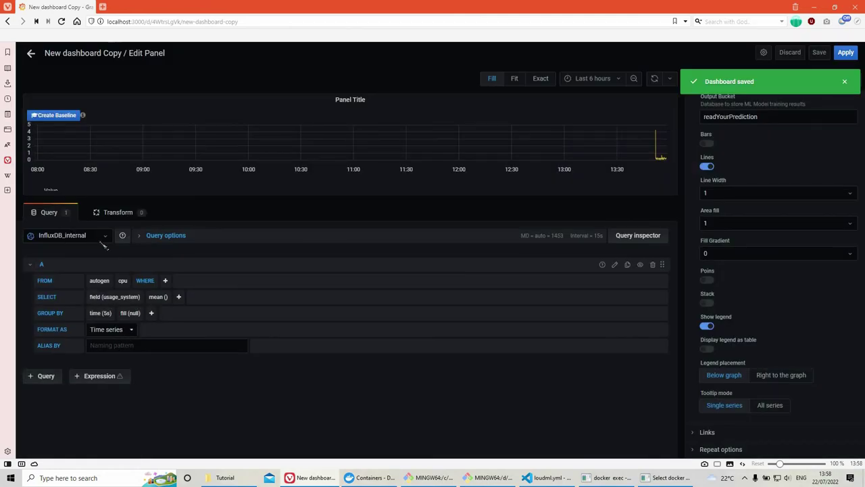
Step: Switch the panel to -- Mixed --, add query B from InfluxDB_predict, and create a baseline model
left_click(101, 237)
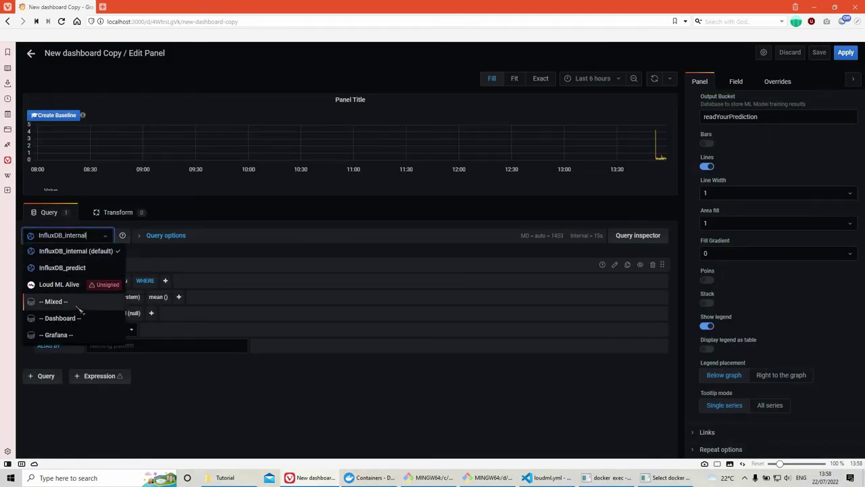
left_click(80, 301)
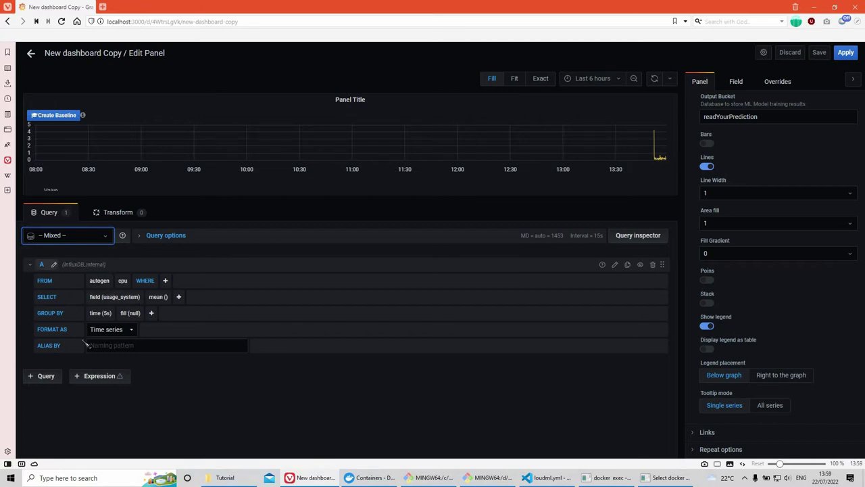
left_click(53, 377)
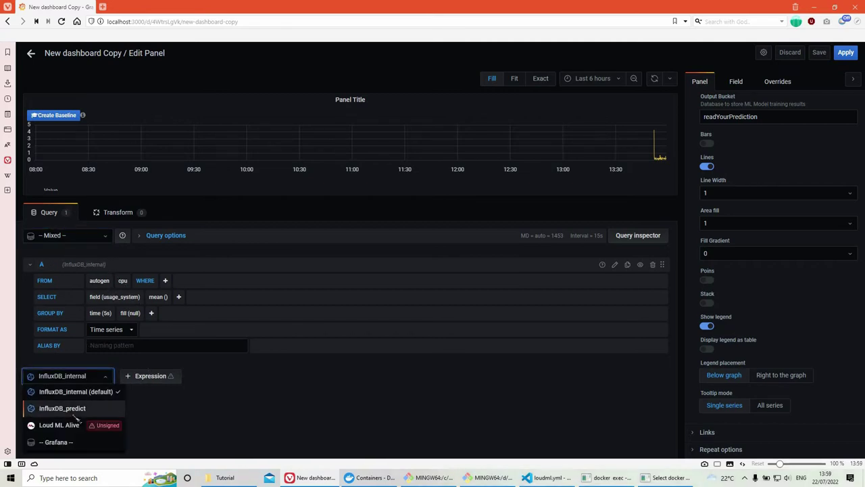
left_click(76, 412)
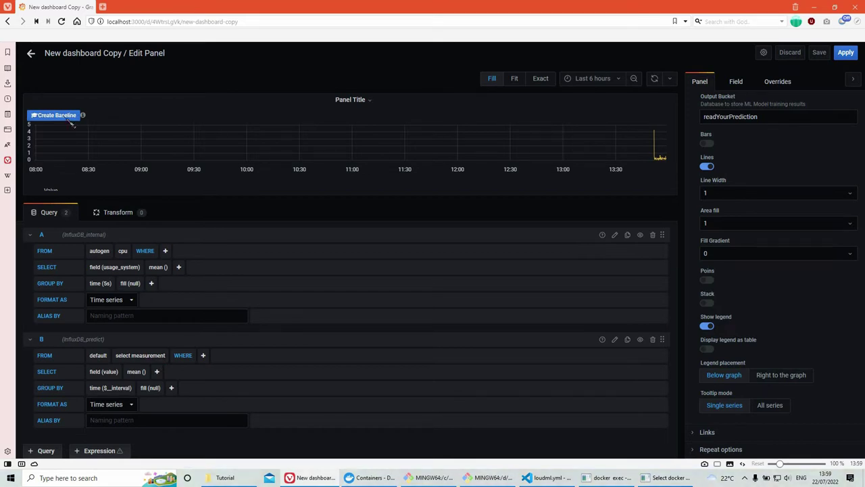
left_click(69, 117)
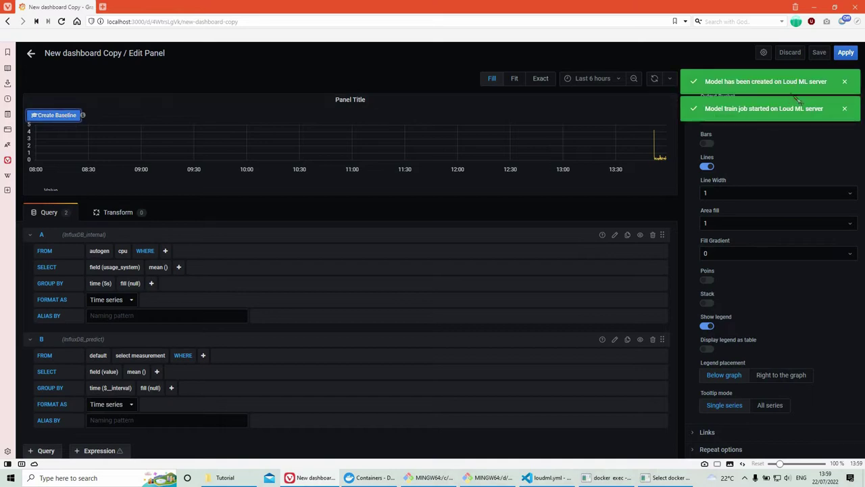
Step: Save the dashboard's unsaved changes with the note 'test'
left_click(31, 54)
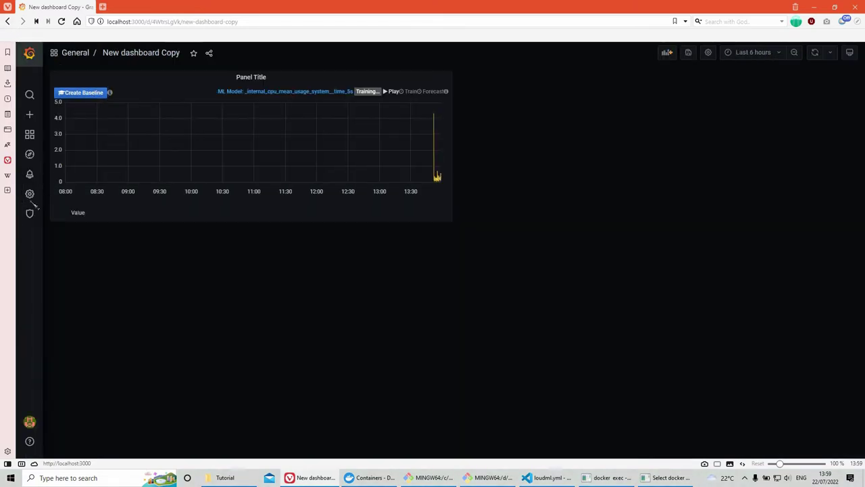
mouse_move(29, 194)
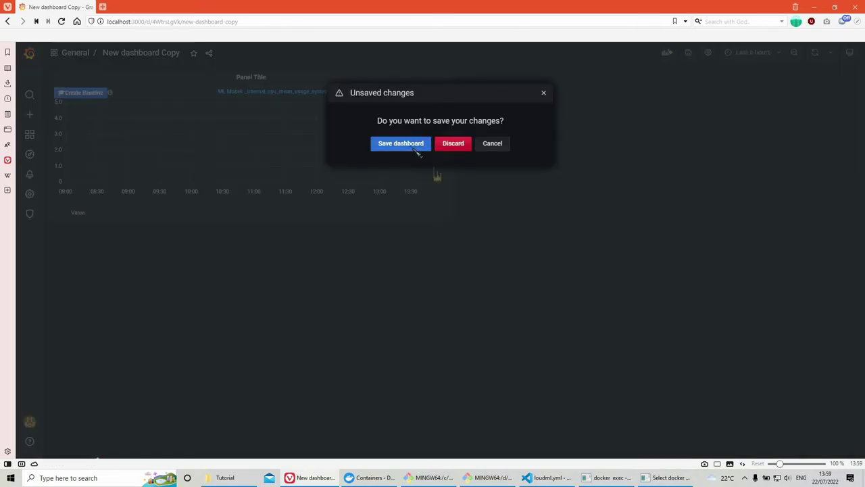
left_click(417, 149)
type("test")
left_click(356, 165)
Step: Inspect the model _internal_cpu_mean_usage_system__time_5s in Loud ML Alive, still Not trained
left_click(315, 246)
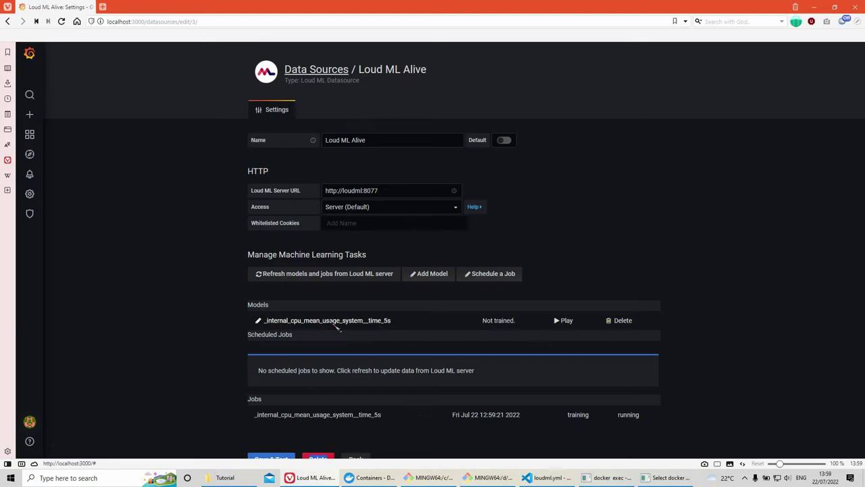
left_click(327, 328)
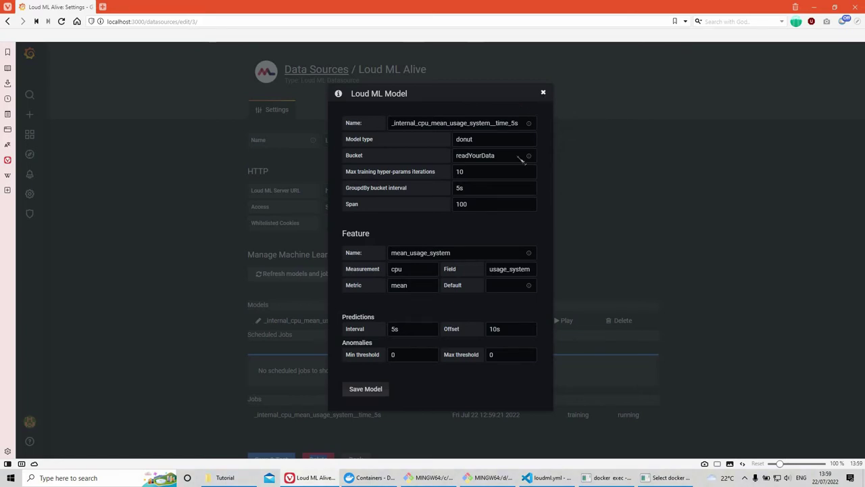
key("Escape")
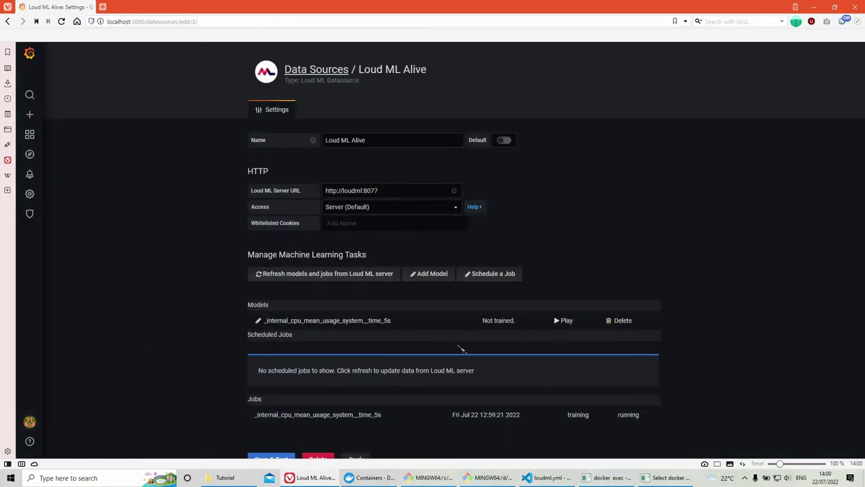
scroll(473, 351, "down", 1)
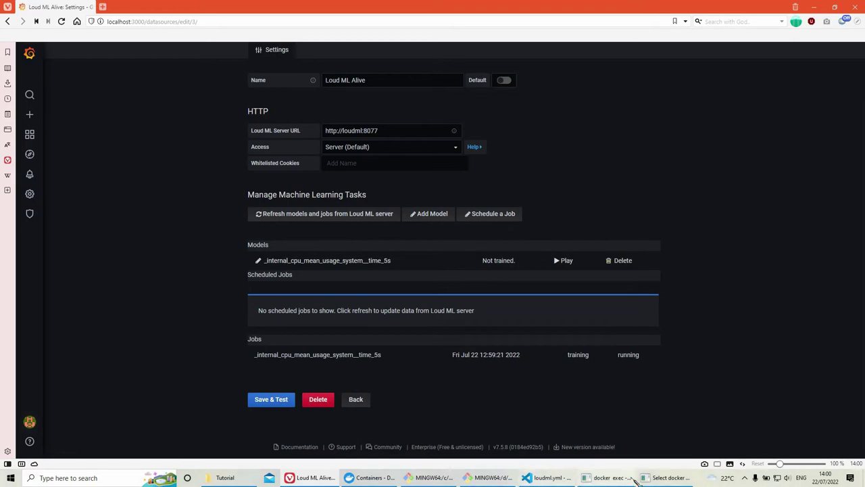
Step: Reopen the panel editor of the New dashboard Copy dashboard
left_click(29, 134)
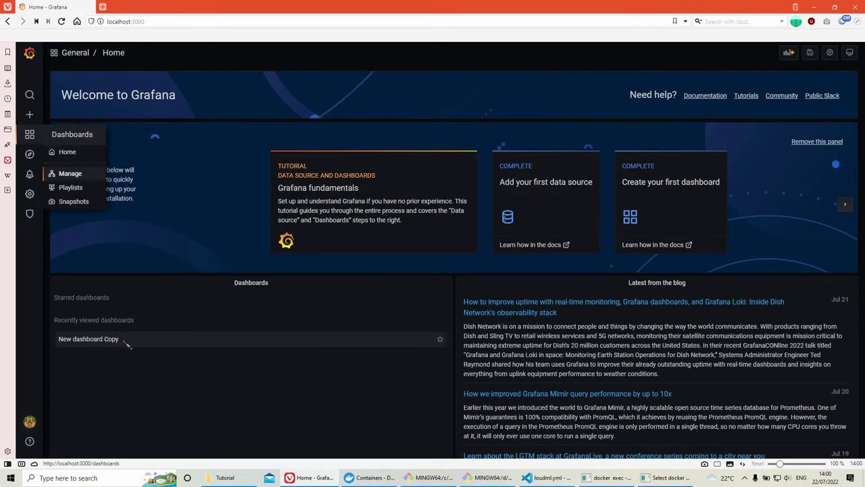
left_click(124, 340)
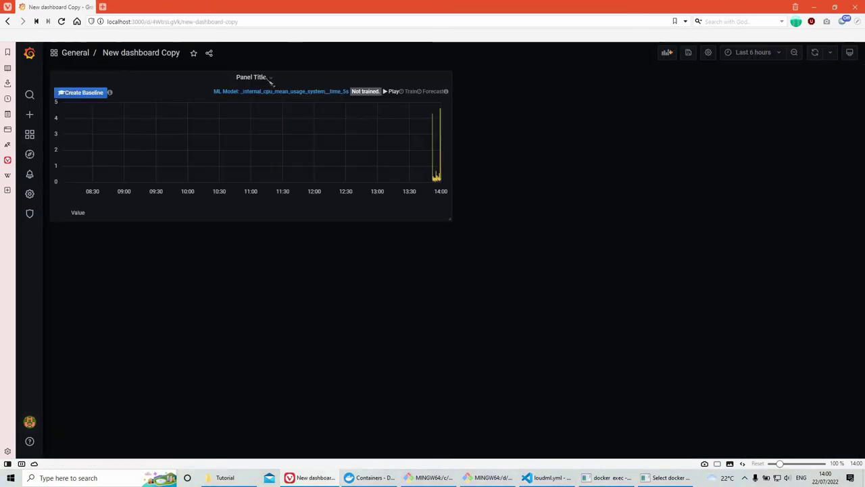
left_click(253, 77)
left_click(243, 104)
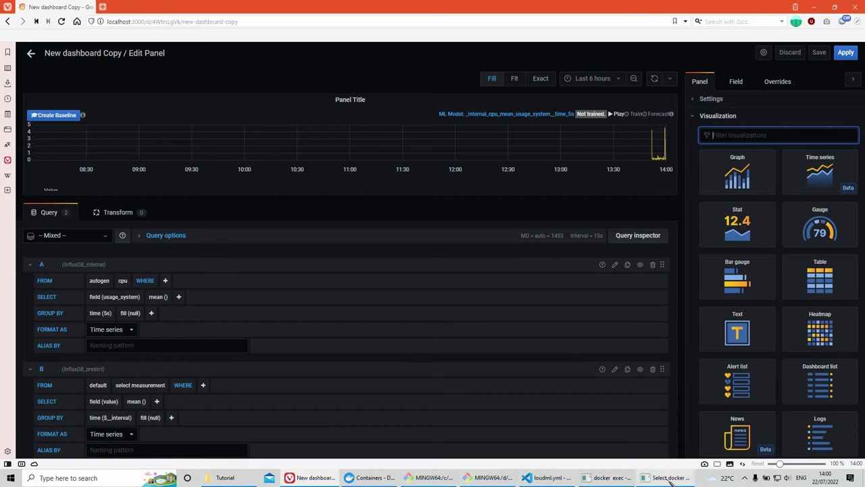
Step: Bring up the InfluxDB shell and switch to the _internal database
left_click(668, 478)
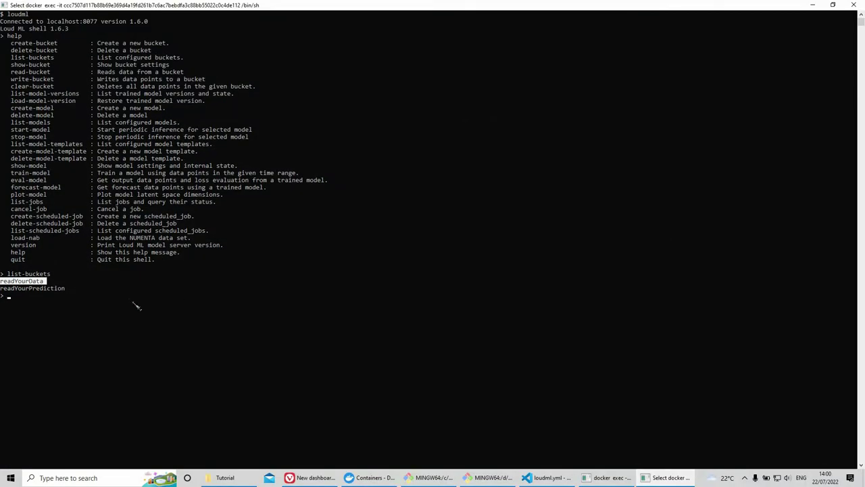
left_click(813, 4)
left_click(603, 478)
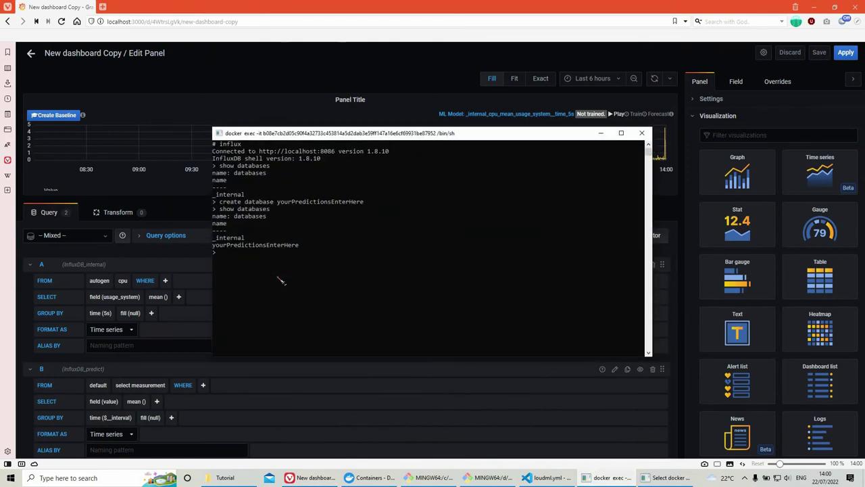
key("BackSpace")
type("_internal")
key("Return")
Step: List _internal's retention policies (autogen, default), then enter 'def' as query A's policy
type("show retention po")
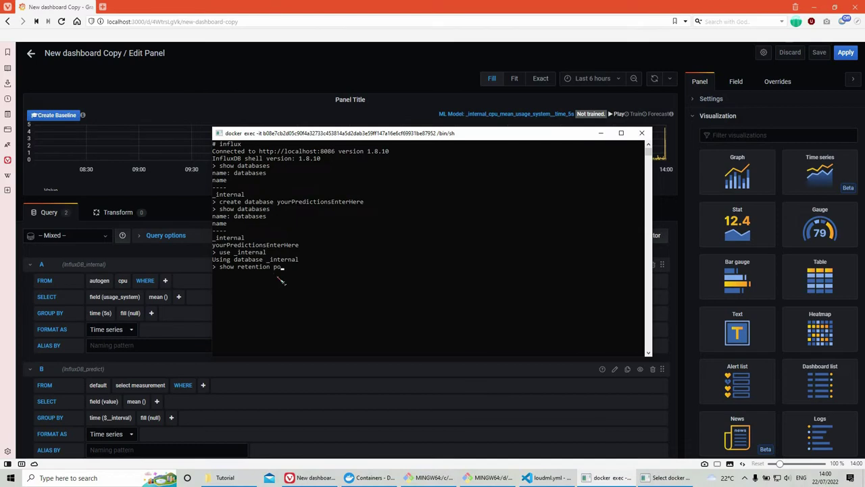
type("licies")
key("Return")
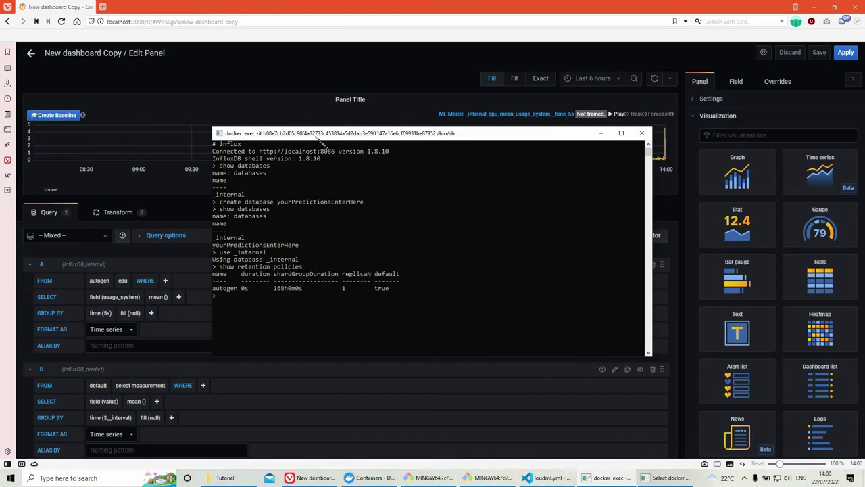
left_click_drag(333, 135, 361, 134)
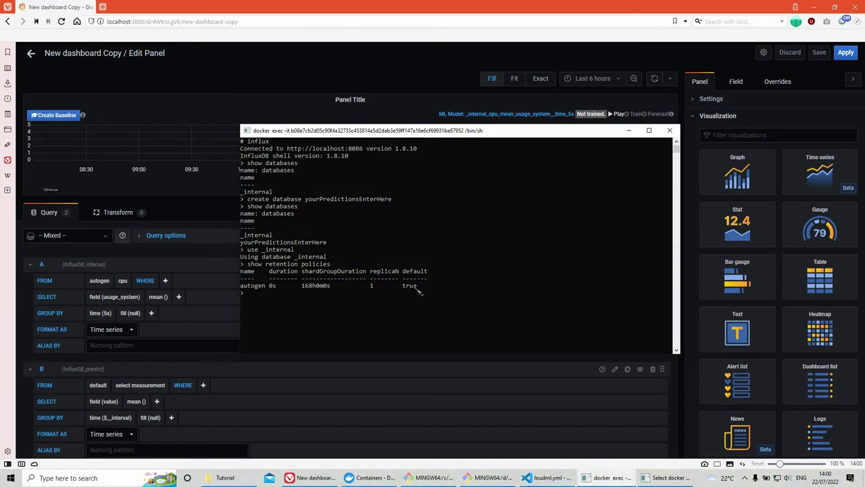
left_click(102, 282)
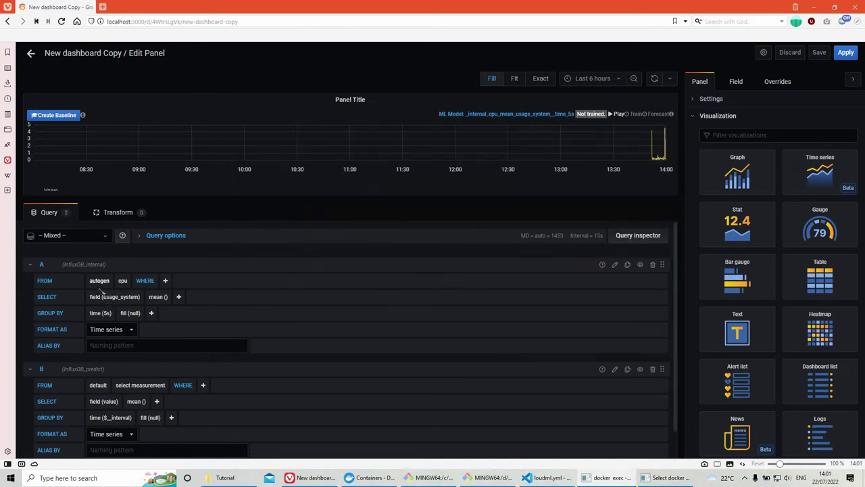
type("default")
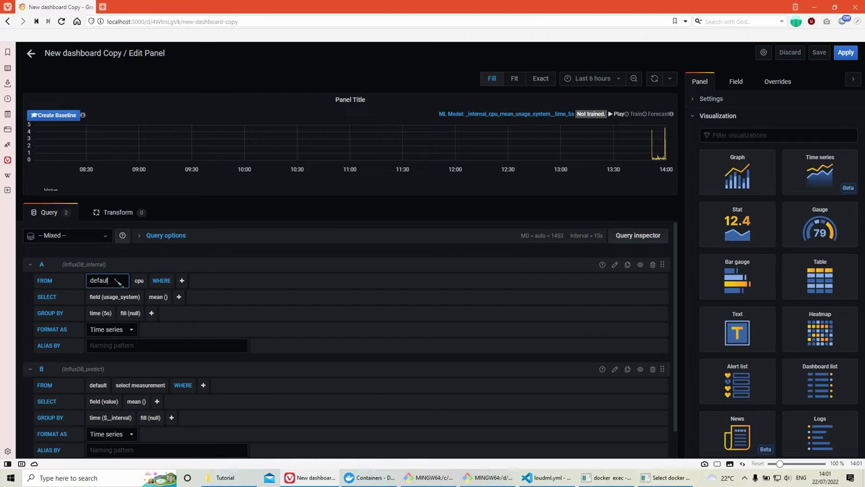
Step: Change query A's retention policy to autogen and bring the influx shell forward
left_click(654, 478)
left_click(627, 478)
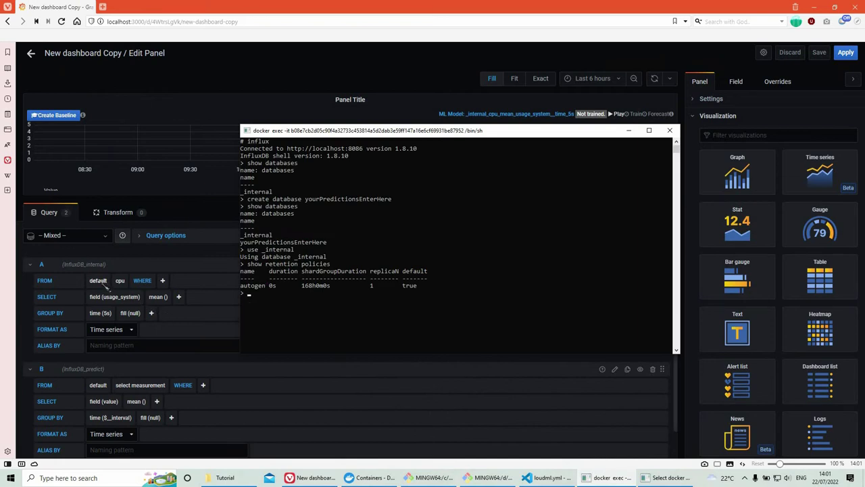
left_click(99, 281)
left_click(122, 309)
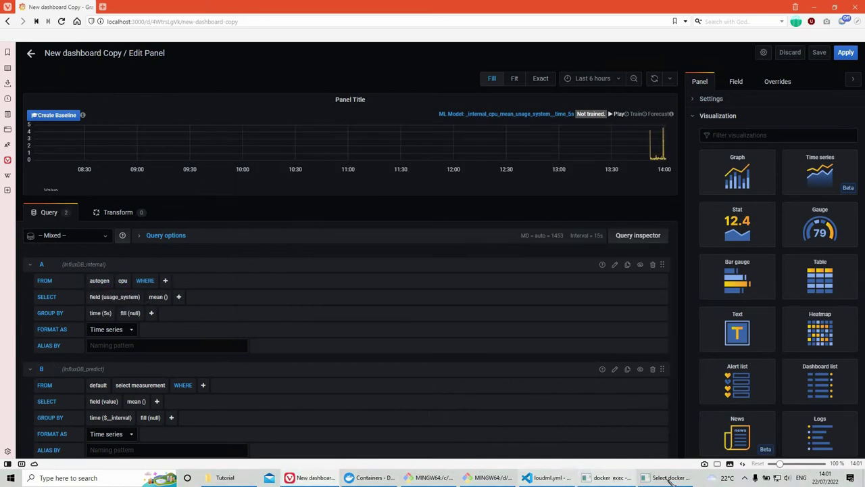
left_click(617, 477)
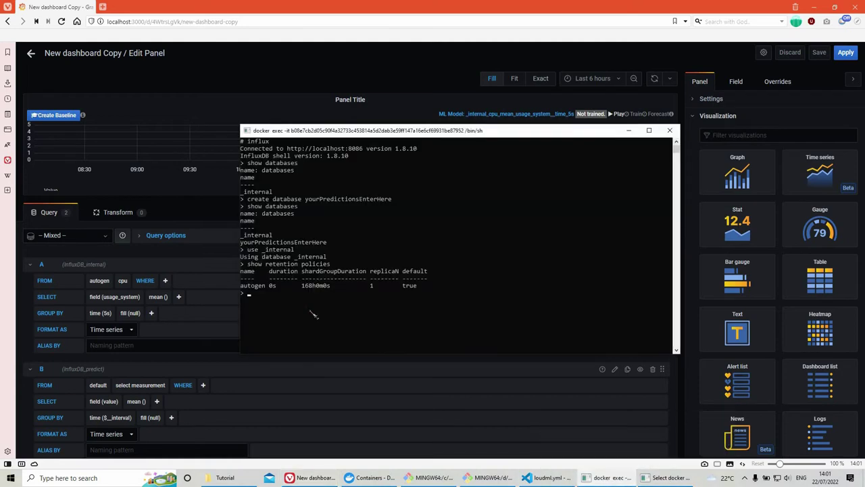
Step: Run 'use yourPredictionsEnterHere' and rerun 'show retention policies', showing autogen as default
key("Up")
key("Up")
key("BackSpace")
key("BackSpace")
key("BackSpace")
type("readYourPrediction")
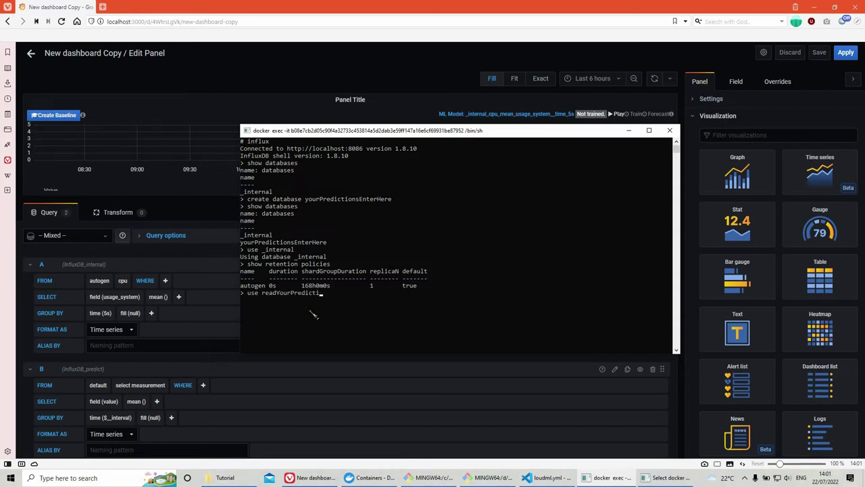
key("BackSpace")
key("BackSpace")
key("BackSpace")
key("BackSpace")
key("BackSpace")
key("BackSpace")
key("BackSpace")
key("BackSpace")
key("BackSpace")
key("BackSpace")
key("BackSpace")
key("BackSpace")
key("BackSpace")
key("BackSpace")
key("BackSpace")
type("PredictionsEnre")
type("ere")
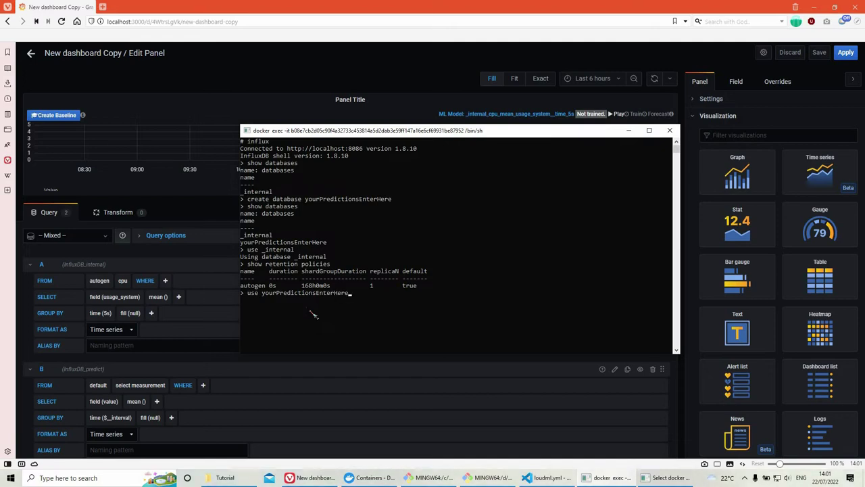
key("Return")
key("Up")
key("Up")
key("Up")
key("Down")
key("Return")
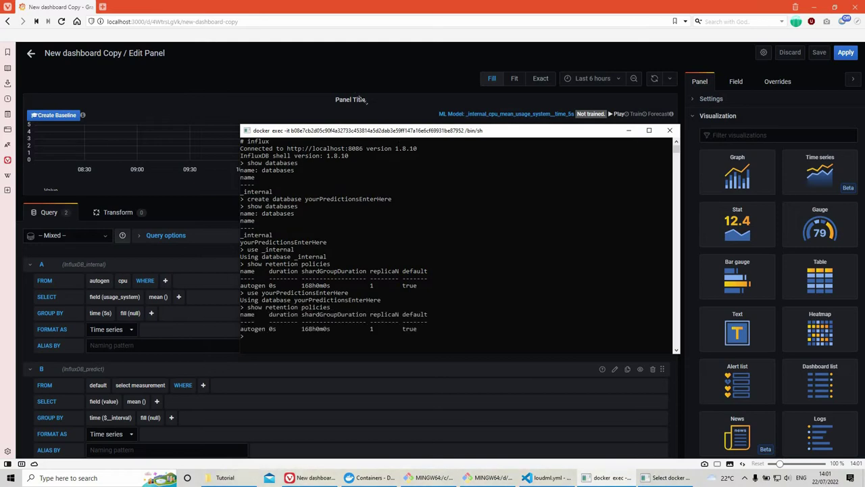
scroll(100, 369, "down", 1)
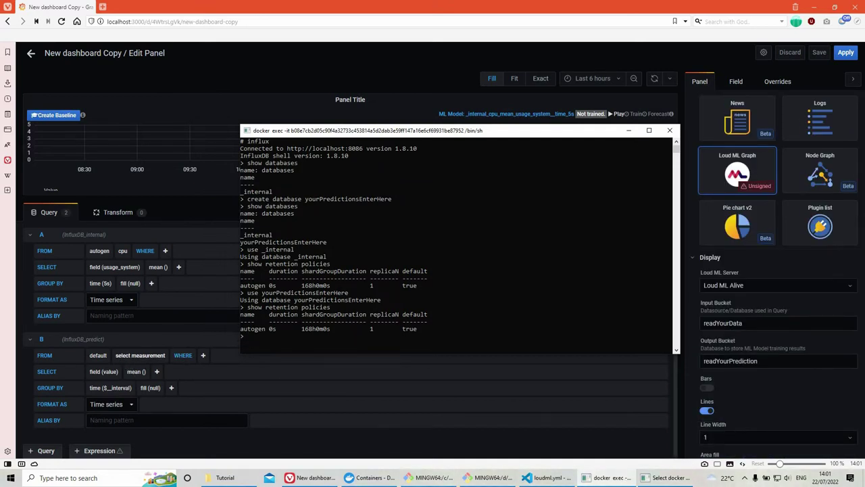
Step: Check the loudml measurement in loudml.yml, query B's WHERE clause, and the ML model name
left_click(177, 181)
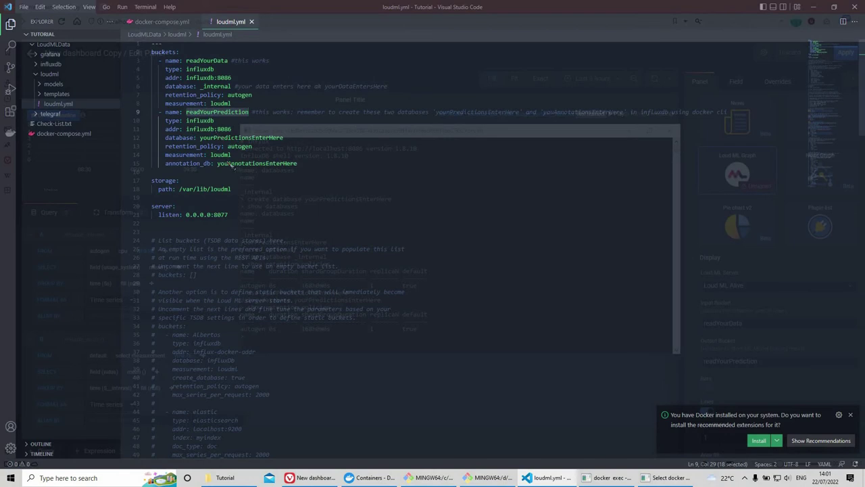
double_click(184, 155)
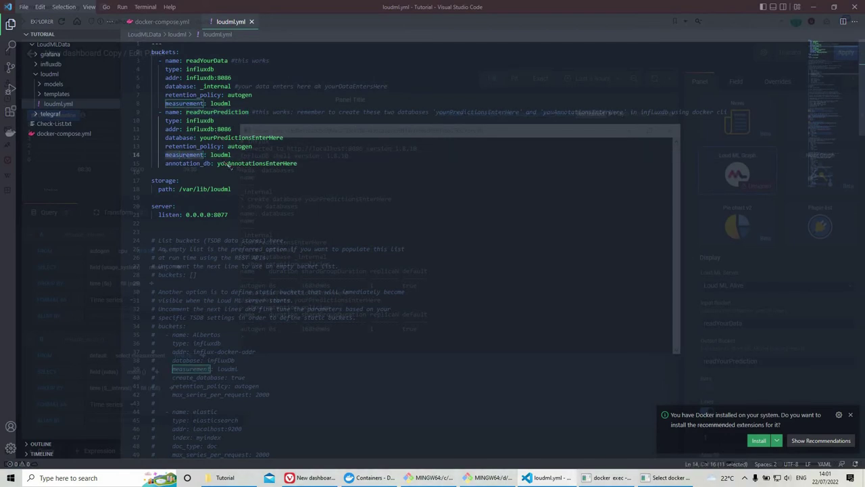
double_click(220, 155)
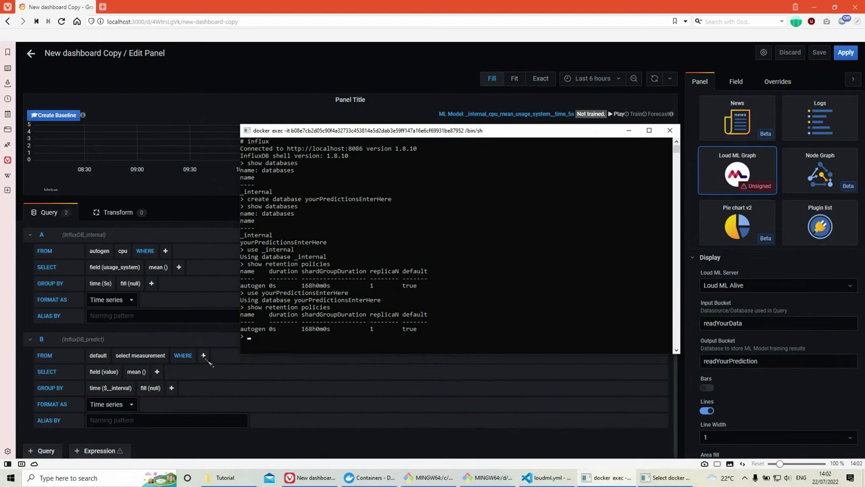
left_click(203, 355)
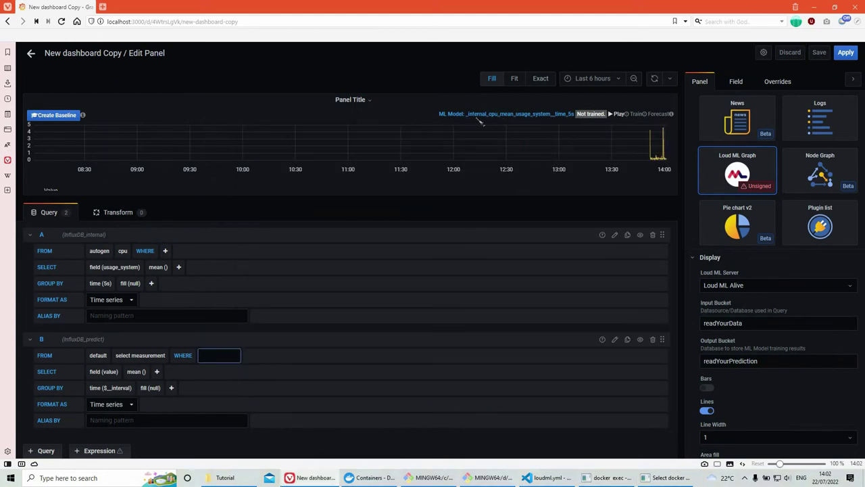
left_click_drag(465, 114, 582, 125)
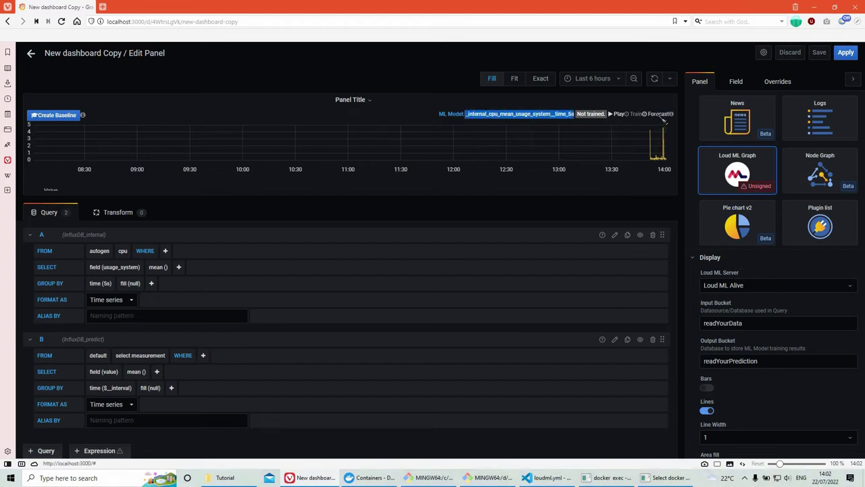
Step: Save the Loud ML Alive model with span 120, then Save & Test the data source
left_click(31, 53)
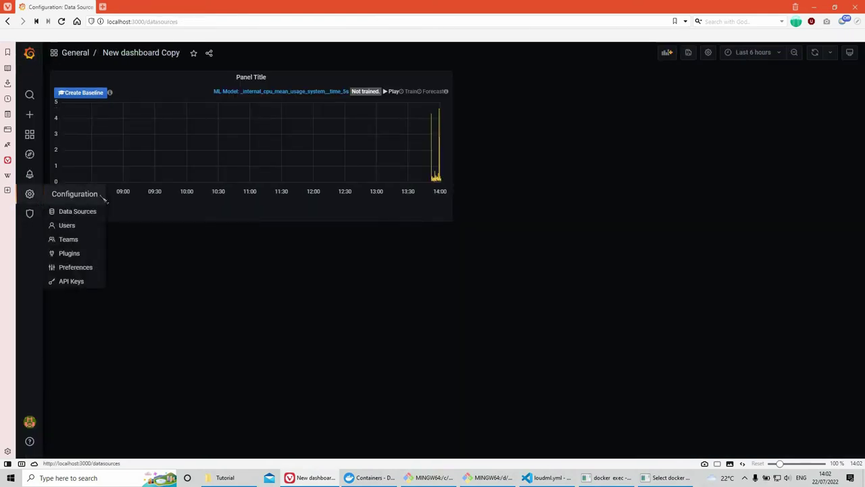
left_click(29, 193)
left_click(359, 259)
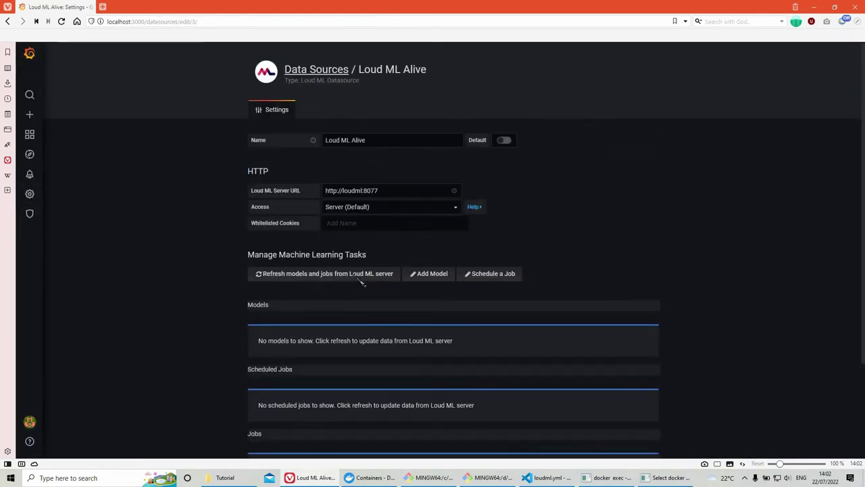
scroll(492, 328, "down", 3)
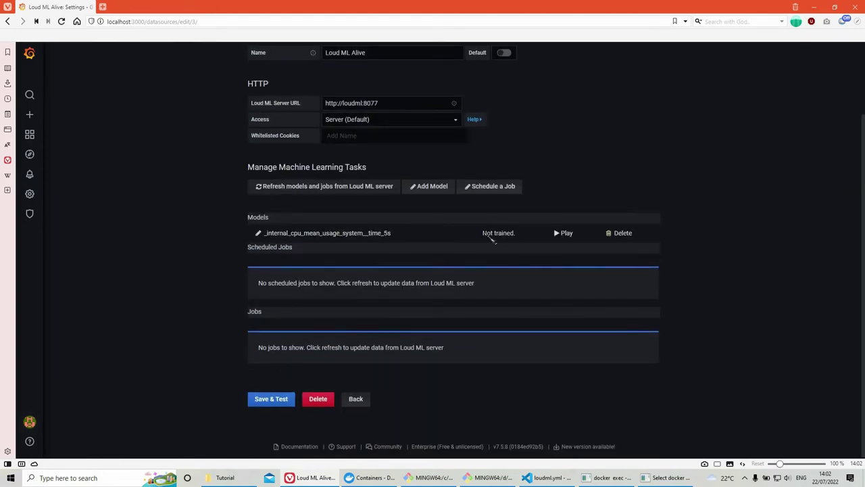
left_click(344, 233)
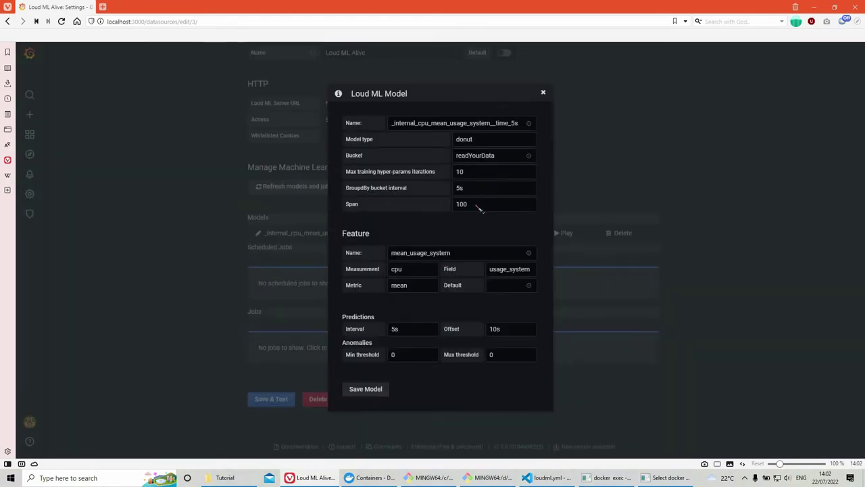
left_click(478, 208)
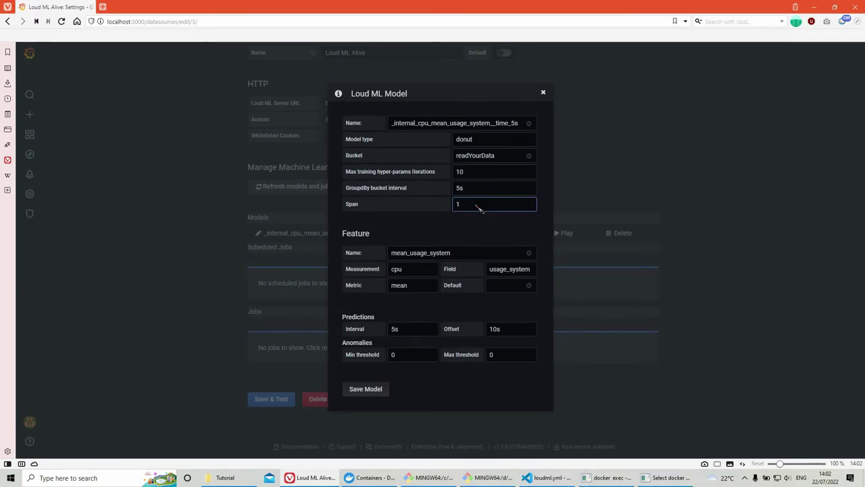
left_click(380, 394)
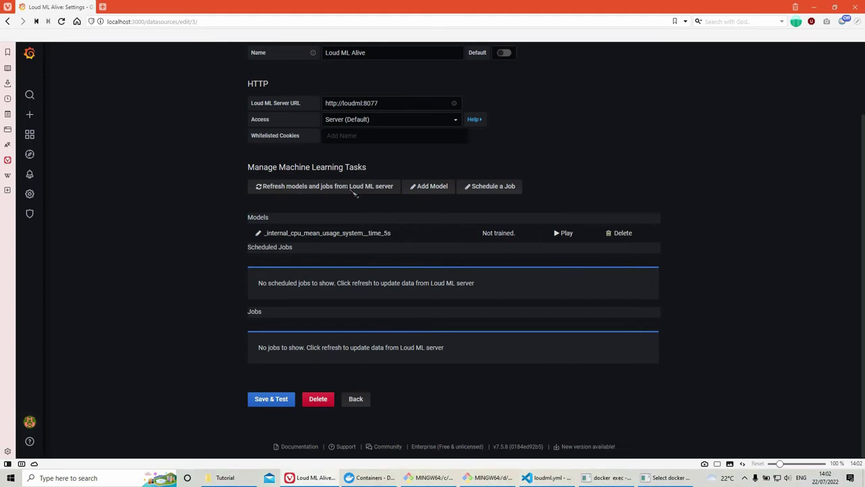
left_click(280, 399)
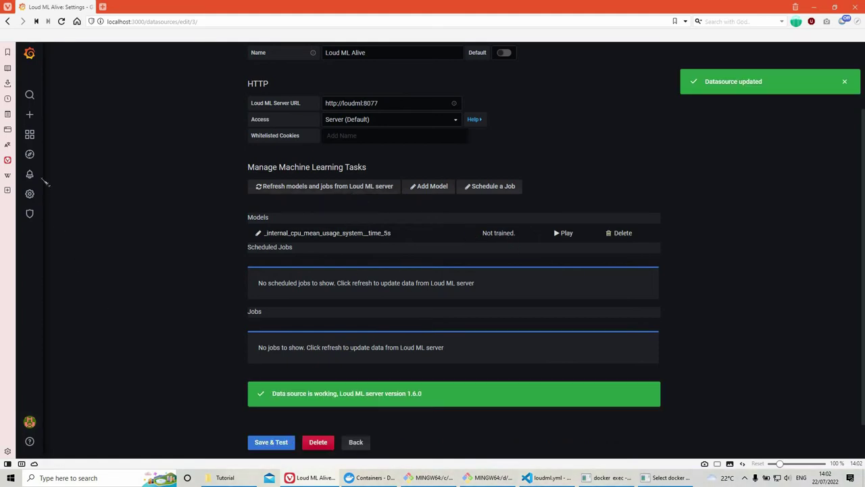
Step: Start training the ML model from the New dashboard Copy panel
left_click(29, 135)
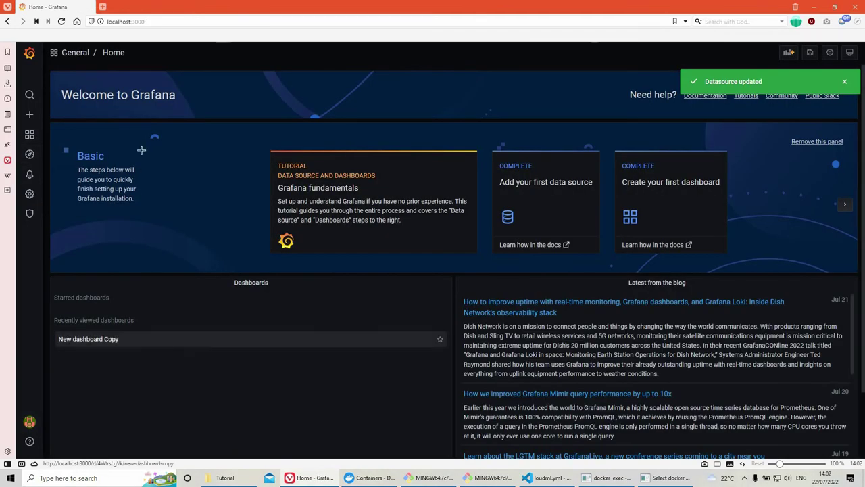
left_click(102, 338)
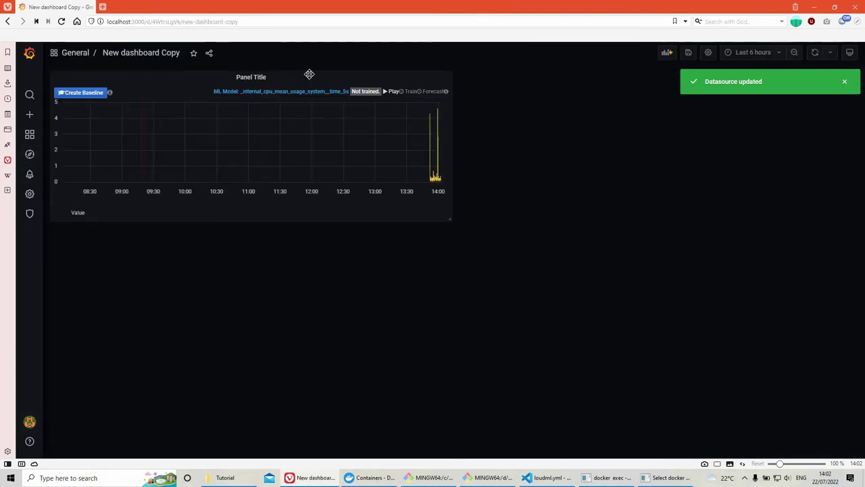
left_click(411, 92)
left_click(272, 79)
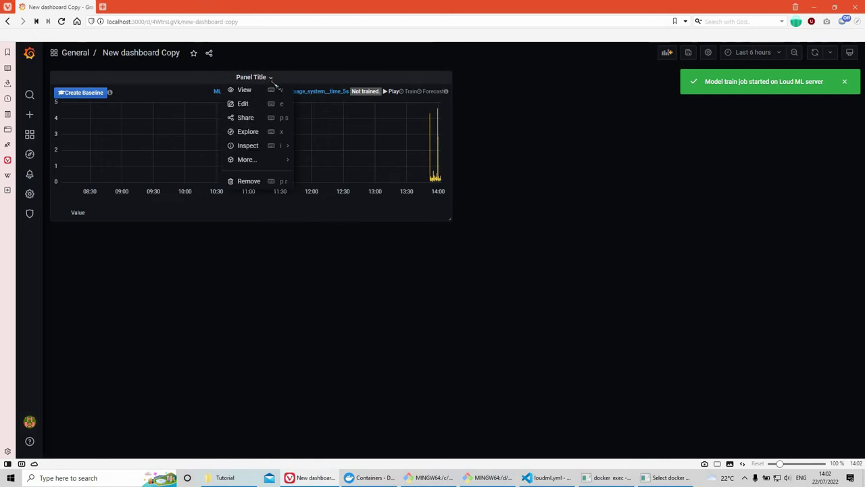
Step: Check Loud ML Alive's Jobs list for the running _internal_cpu_mean_usage_system__time_5s training job
left_click(29, 193)
left_click(354, 253)
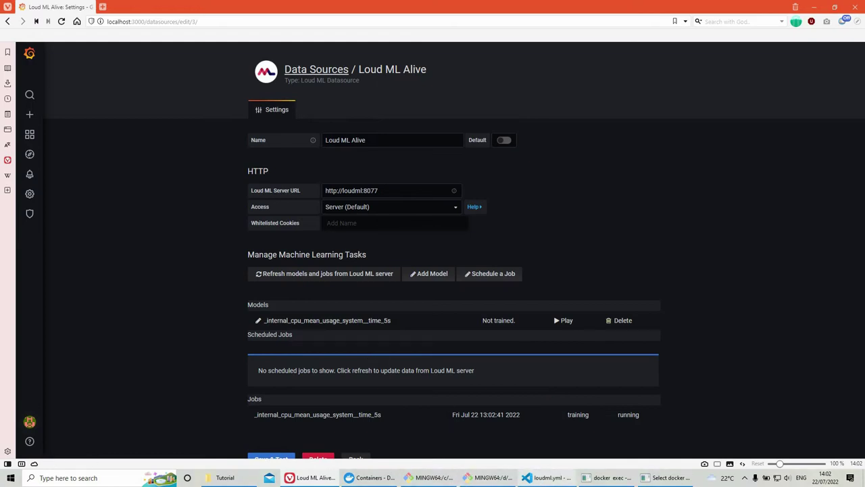
left_click(548, 477)
left_click(539, 479)
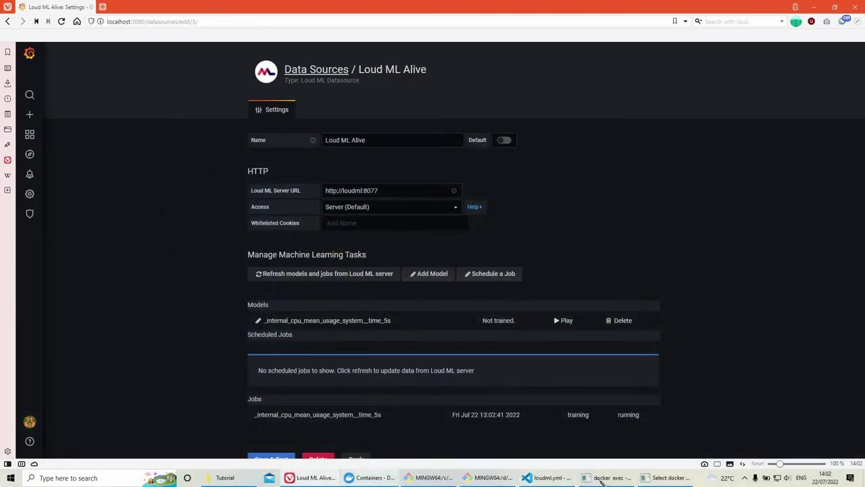
Step: Switch to docker-compose.yml and highlight the version "3.6" line and service definitions
left_click(539, 478)
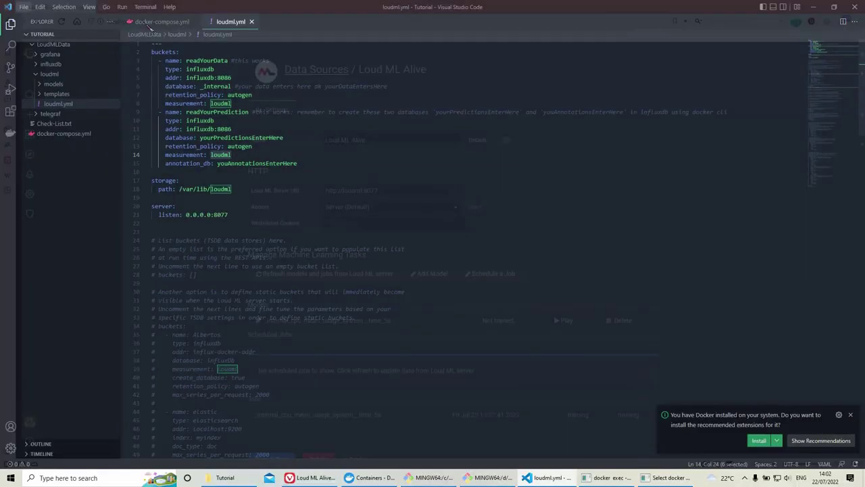
key("ctrl+Tab")
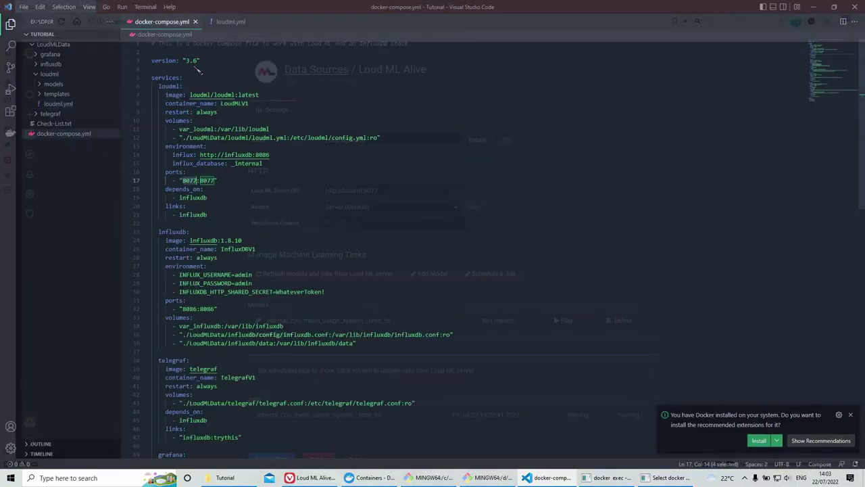
left_click_drag(201, 61, 153, 66)
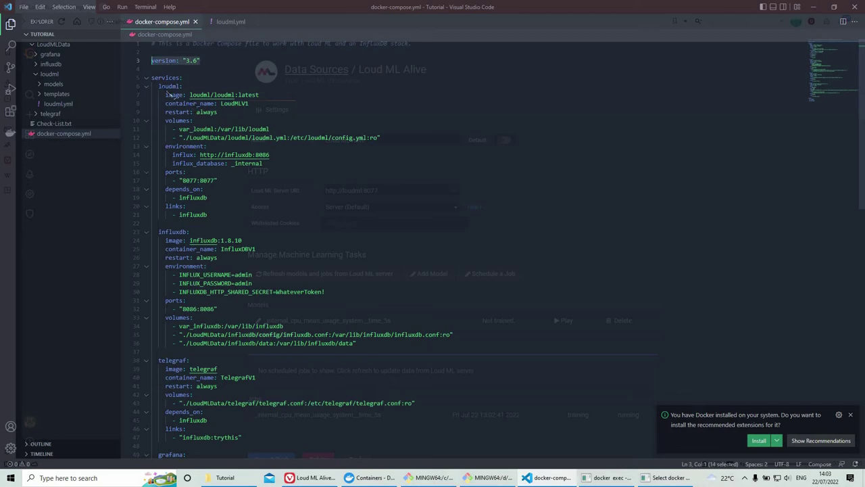
left_click_drag(153, 86, 202, 63)
scroll(321, 373, "down", 2)
scroll(295, 405, "down", 5)
scroll(260, 338, "up", 5)
left_click(198, 56)
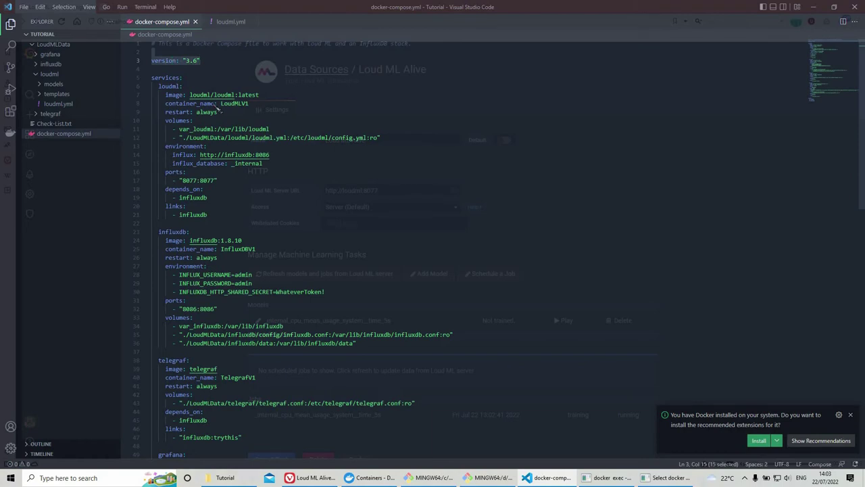
Step: Highlight the container_name key and the loudml, influxdb, telegraf and grafana service names
left_click(214, 103)
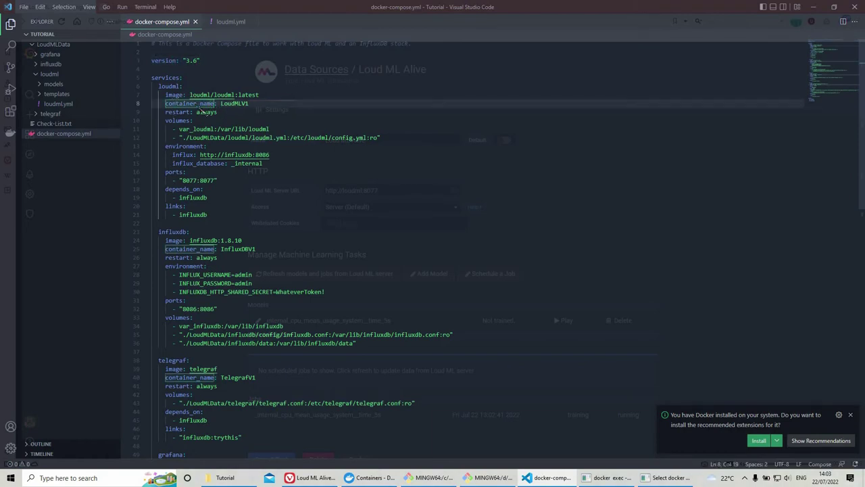
left_click_drag(215, 103, 166, 104)
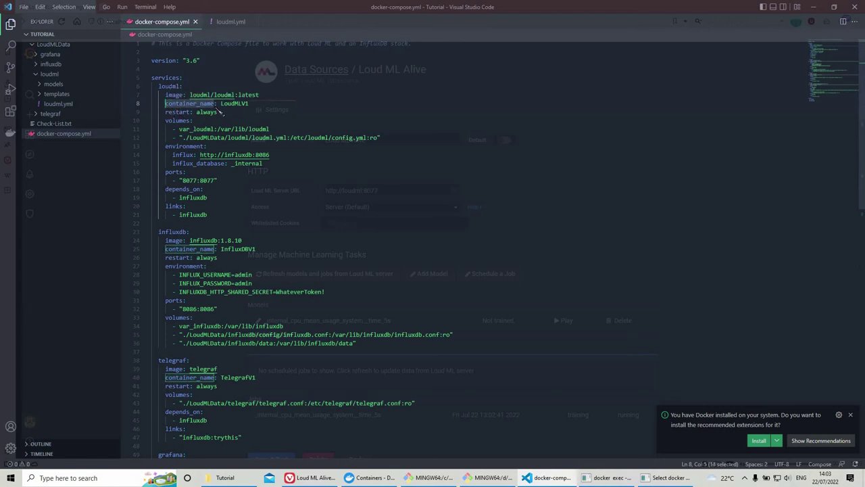
left_click(203, 112)
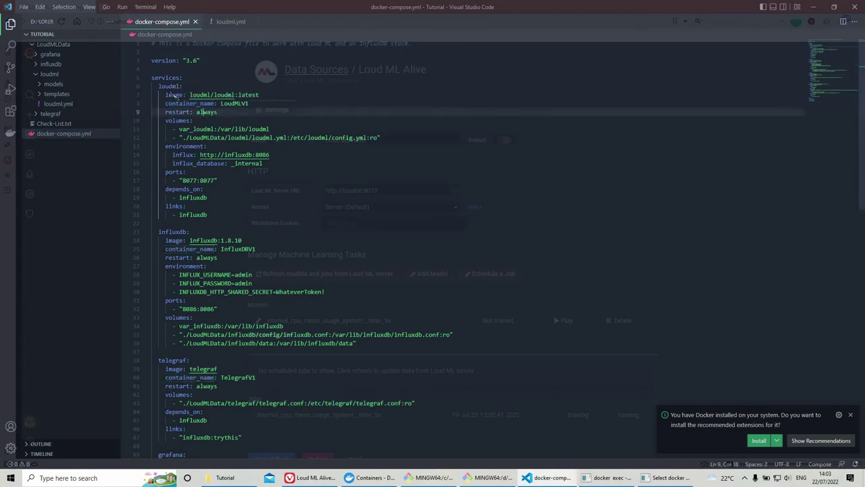
double_click(177, 80)
double_click(177, 87)
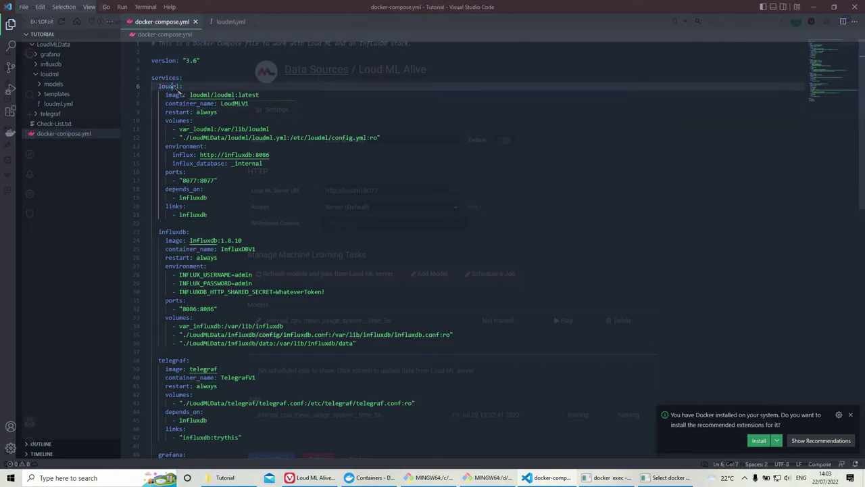
double_click(177, 232)
scroll(184, 236, "down", 4)
double_click(177, 271)
double_click(172, 364)
scroll(177, 338, "down", 8)
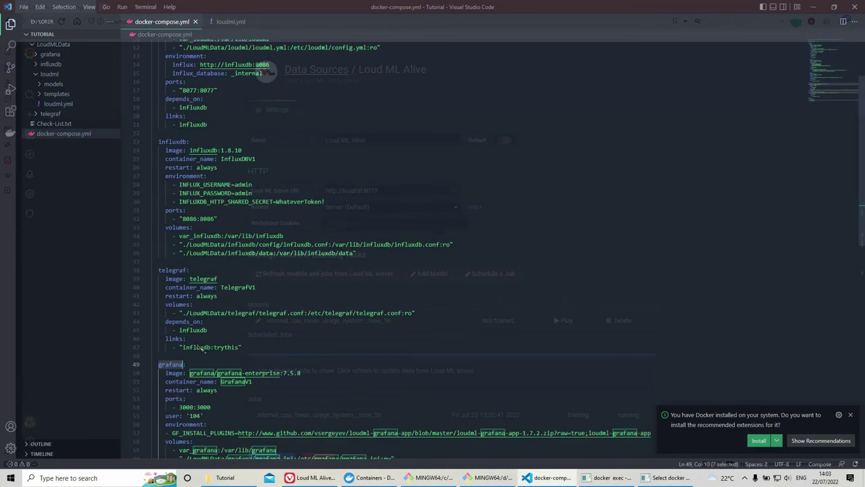
double_click(166, 307)
scroll(182, 203, "up", 12)
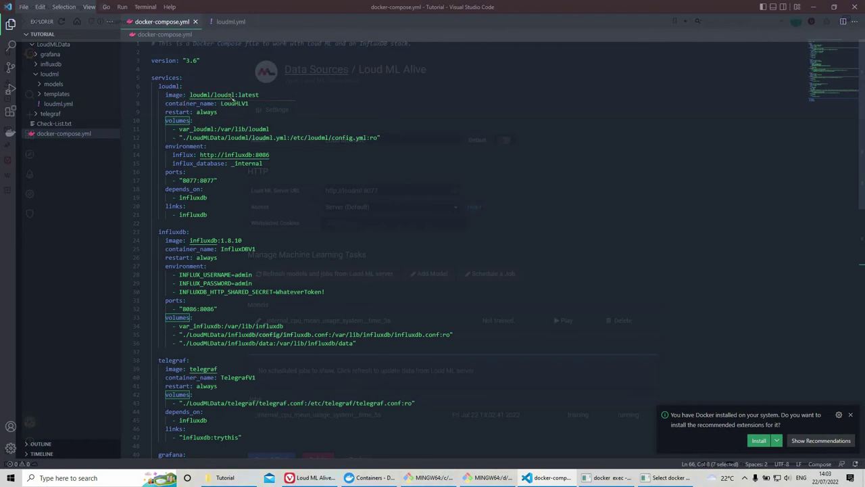
Step: Select the loudml service's image loudml/loudml:latest and container name LoudMLV1
left_click_drag(259, 96, 166, 96)
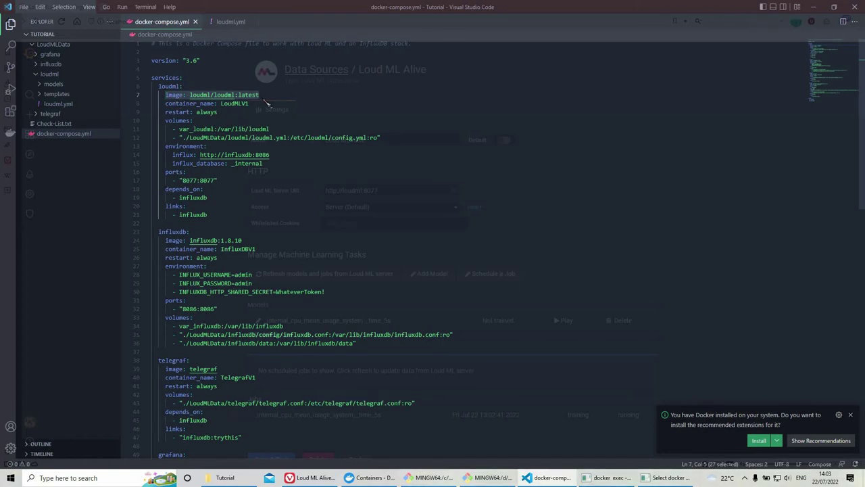
double_click(265, 98)
left_click_drag(222, 102, 196, 105)
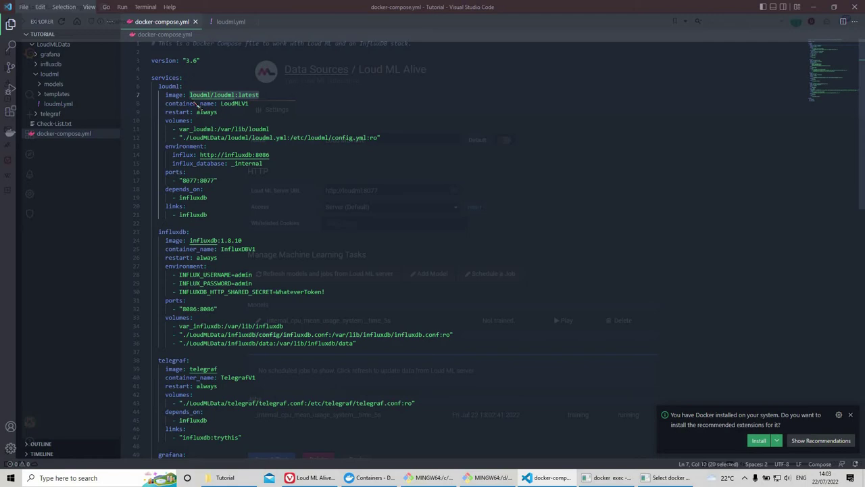
left_click(198, 104)
left_click_drag(249, 103, 221, 103)
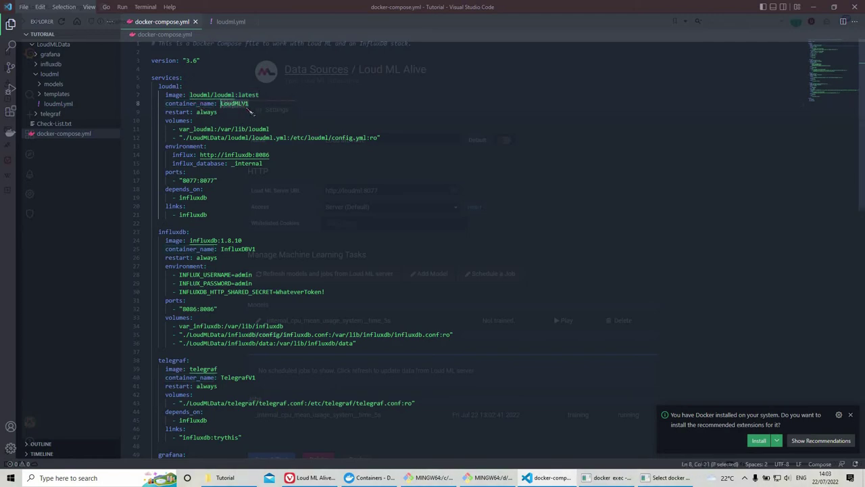
left_click(371, 477)
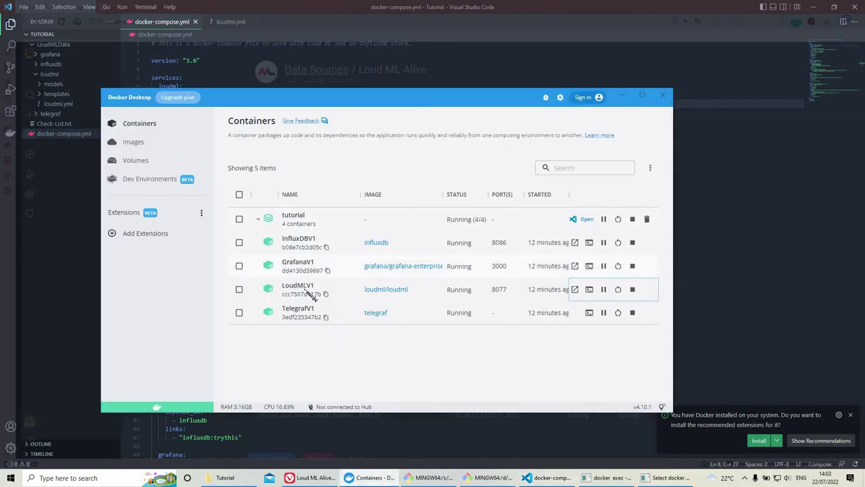
left_click(622, 97)
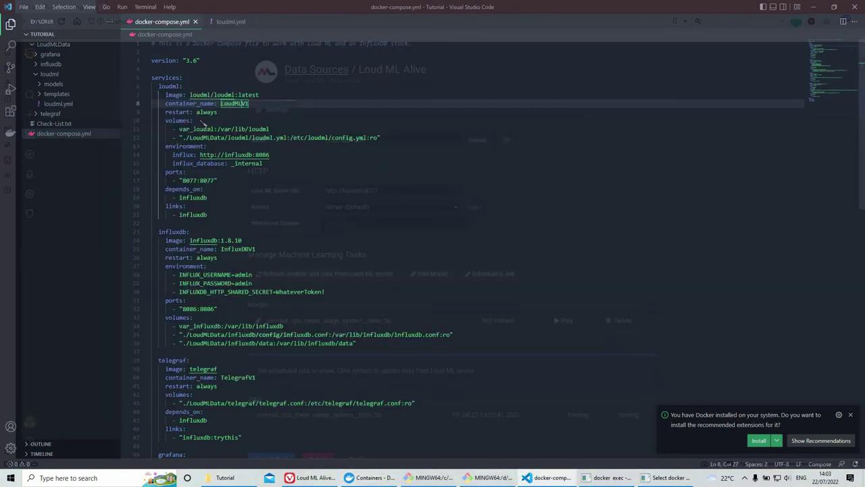
key("Down")
key("shift+Home")
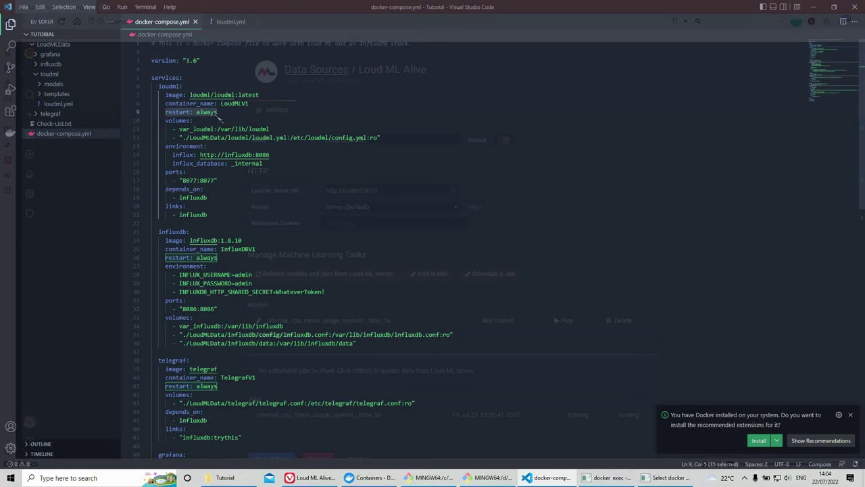
scroll(179, 99, "down", 2)
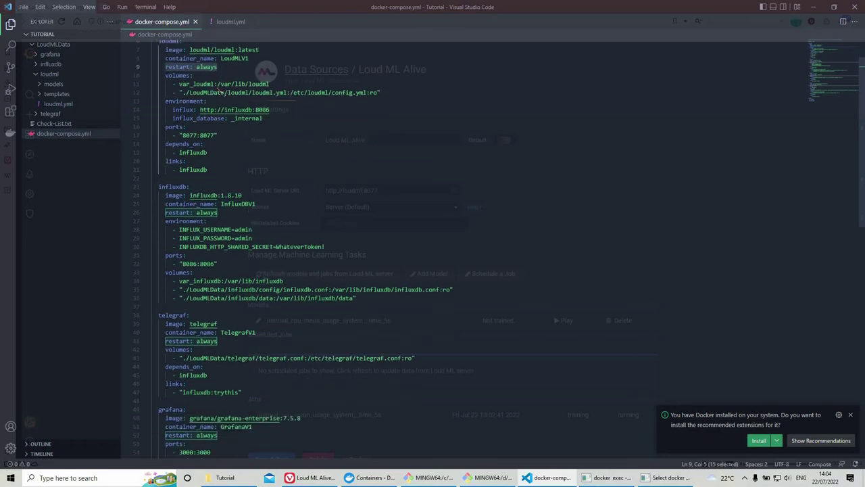
double_click(196, 83)
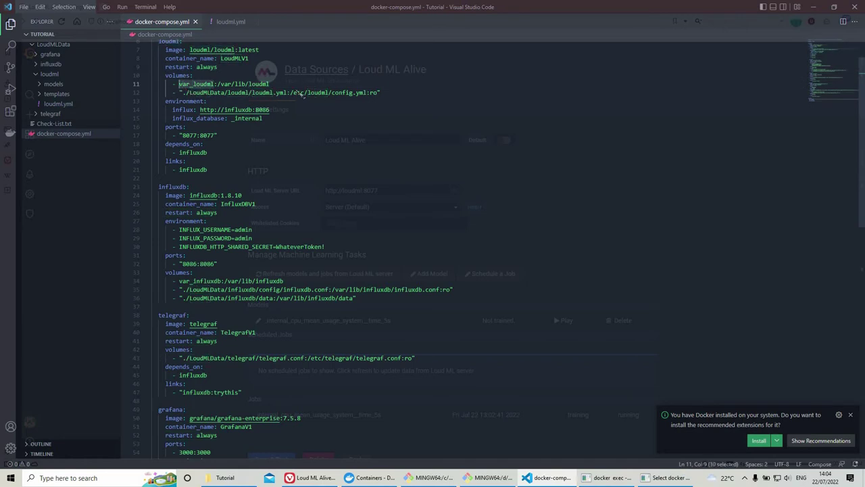
left_click_drag(271, 88, 228, 90)
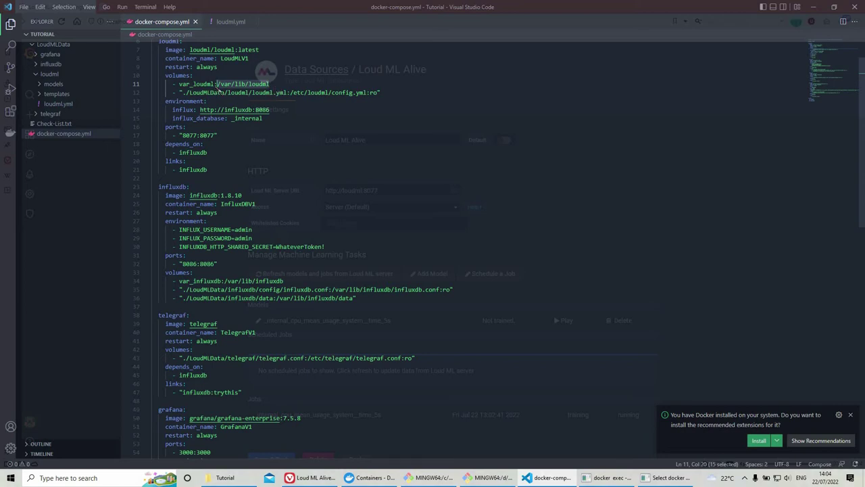
left_click_drag(215, 85, 179, 85)
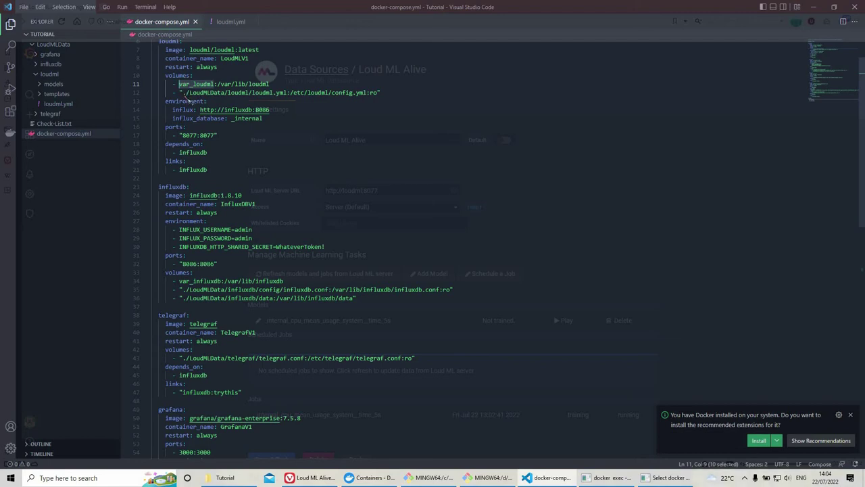
left_click_drag(181, 93, 191, 93)
left_click_drag(285, 98, 376, 100)
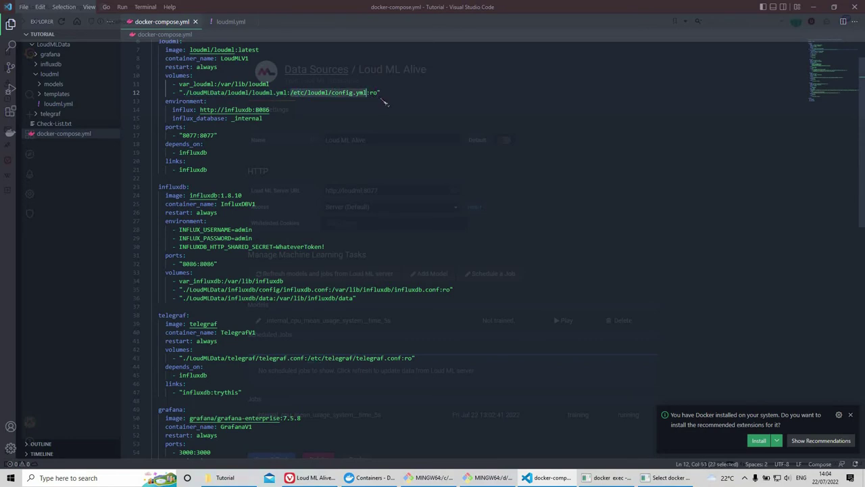
double_click(372, 96)
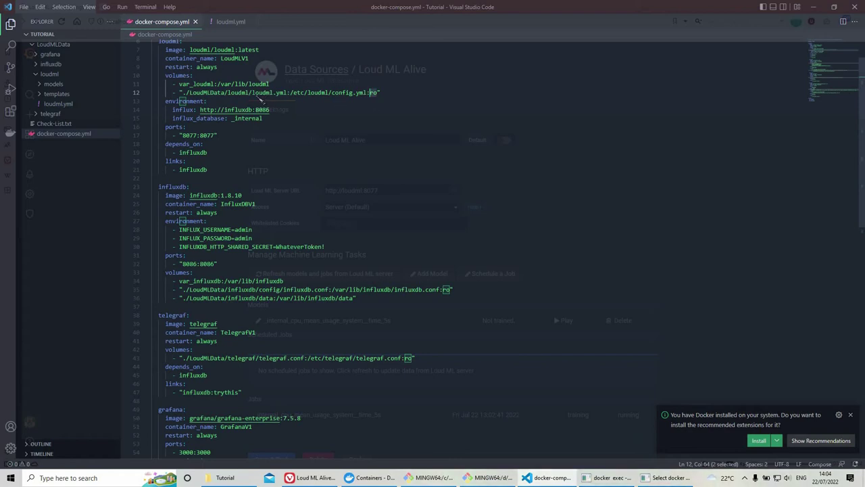
left_click_drag(253, 93, 293, 103)
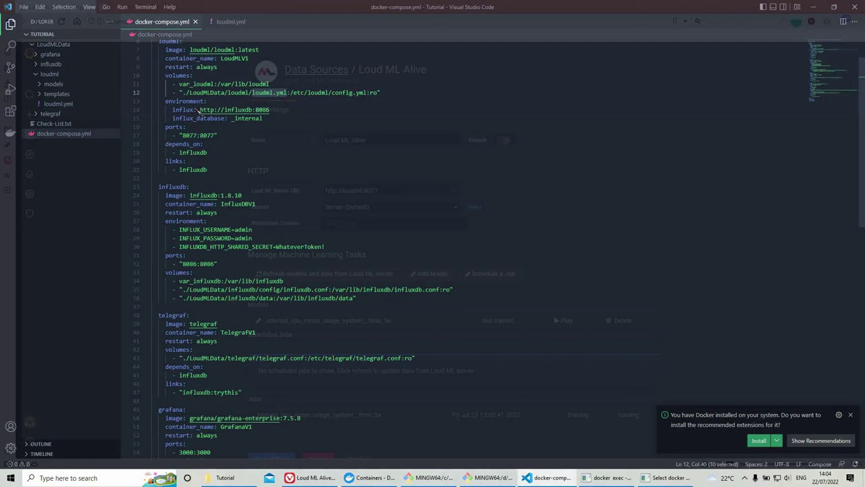
left_click(235, 118)
left_click(162, 101, "shift")
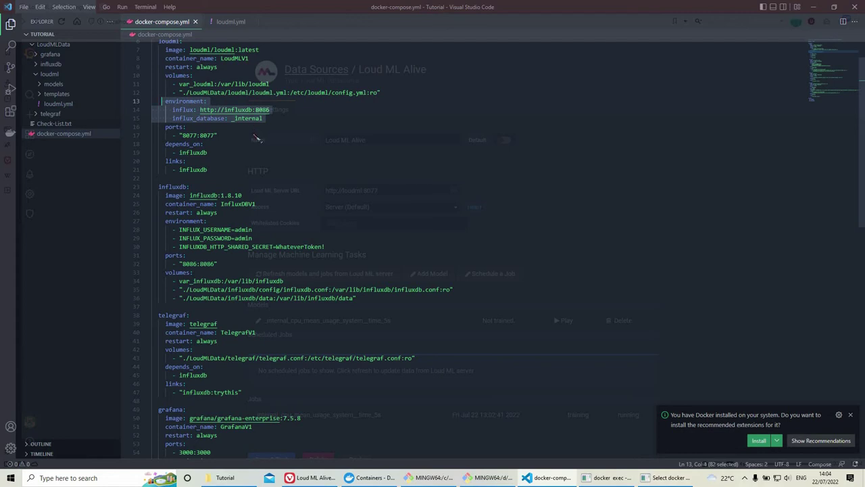
scroll(230, 129, "down", 1)
scroll(203, 149, "up", 2)
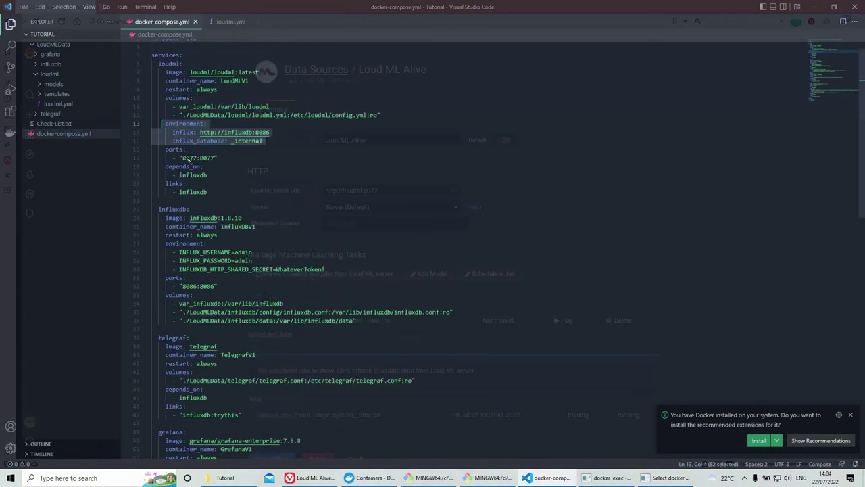
double_click(174, 149)
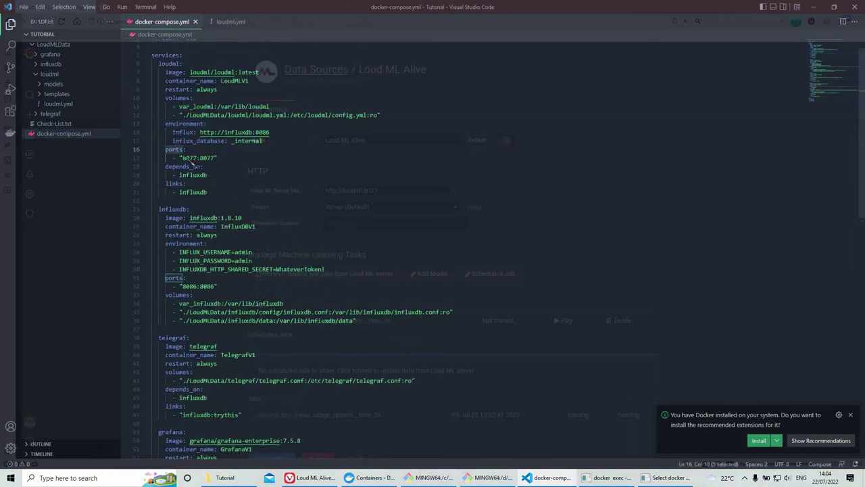
double_click(189, 158)
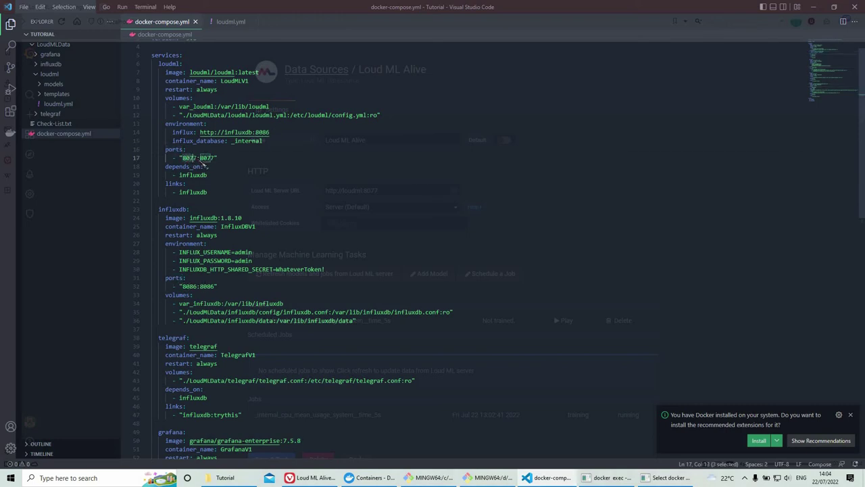
left_click(216, 159, "shift")
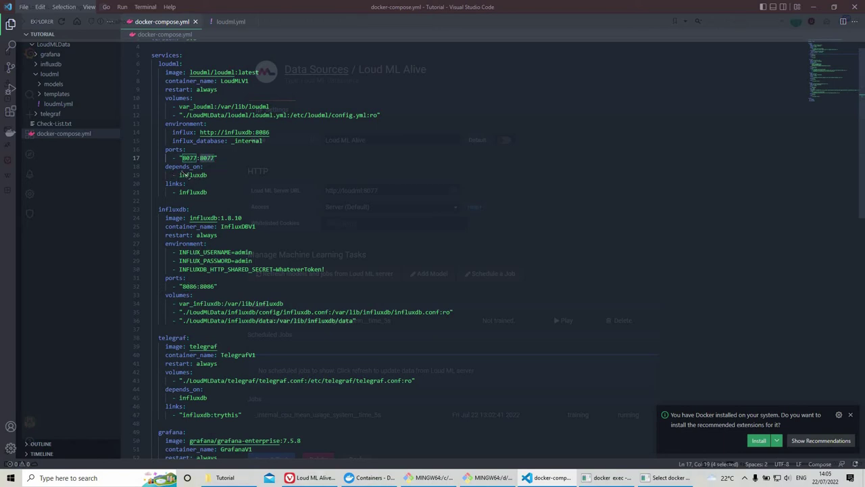
left_click_drag(214, 175, 171, 170)
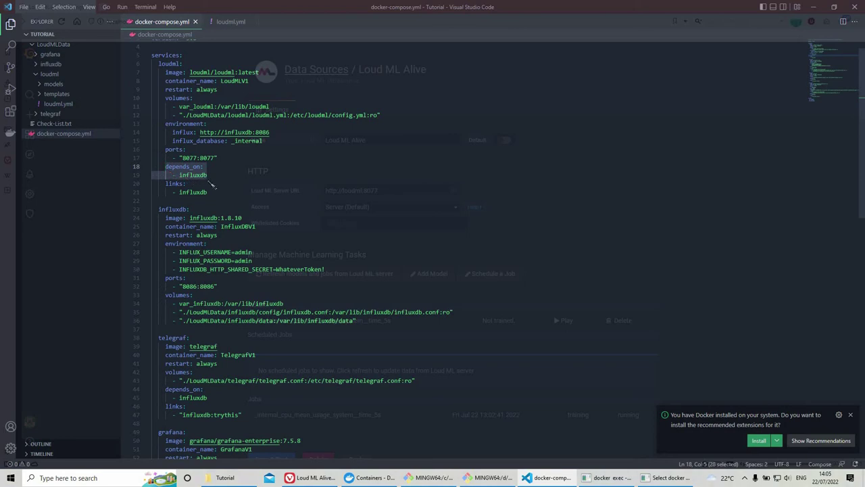
double_click(169, 64)
double_click(194, 175)
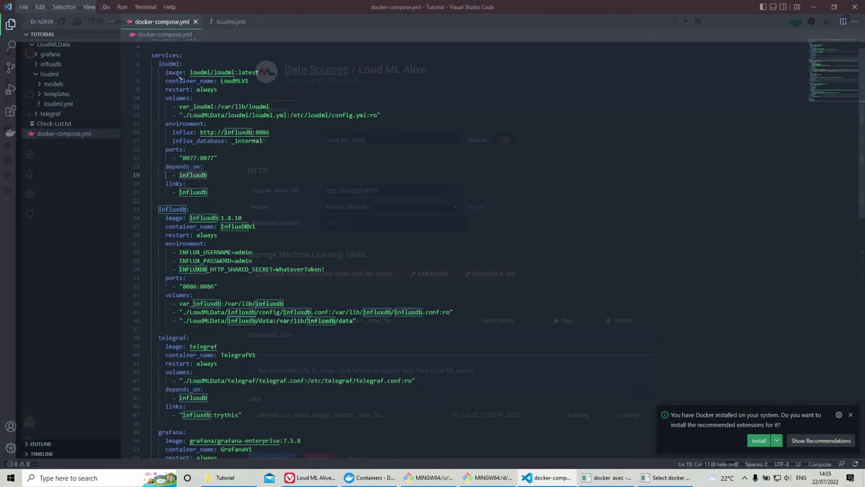
double_click(179, 65)
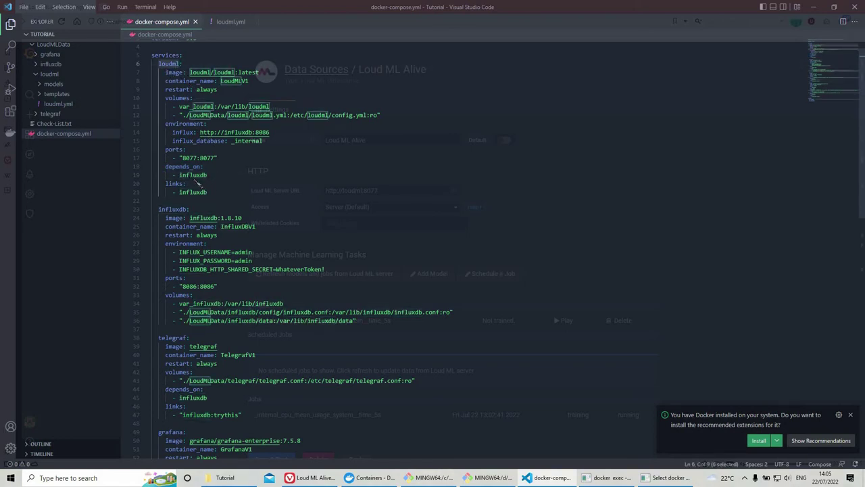
double_click(194, 176)
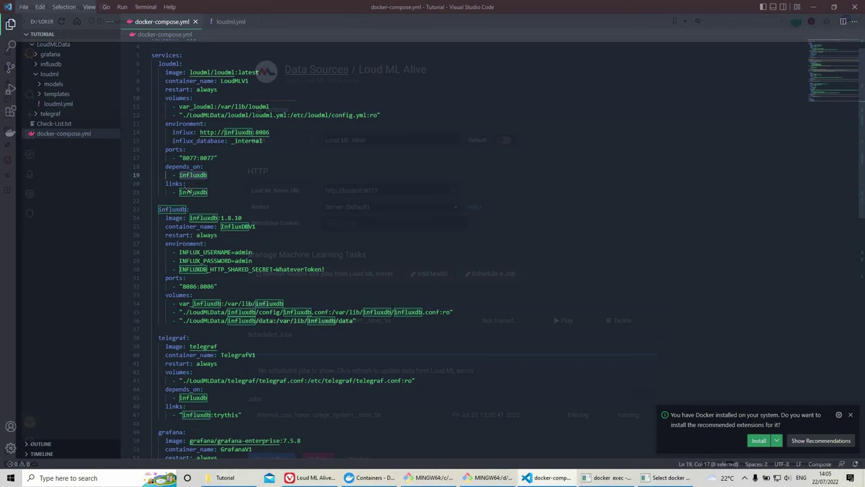
double_click(197, 194)
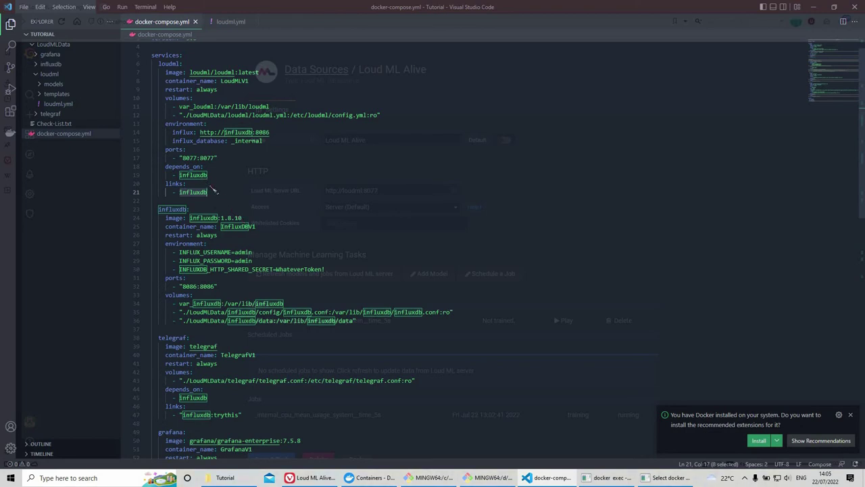
scroll(212, 192, "down", 2)
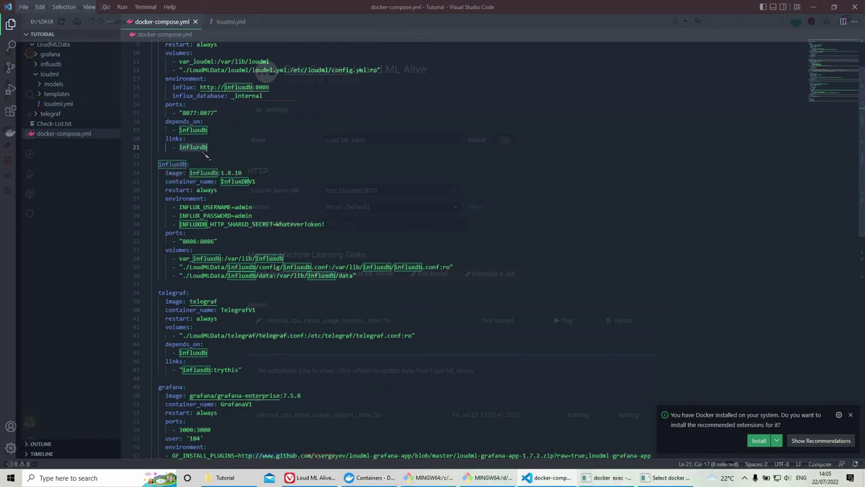
scroll(242, 165, "up", 2)
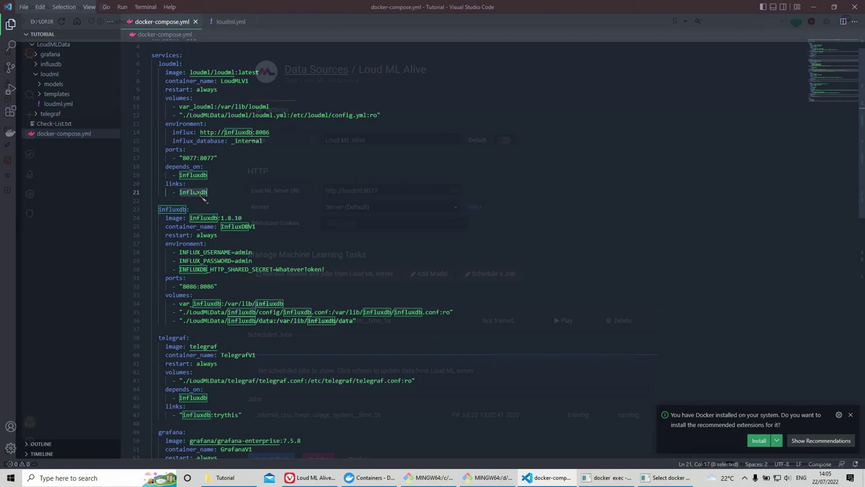
scroll(229, 212, "down", 2)
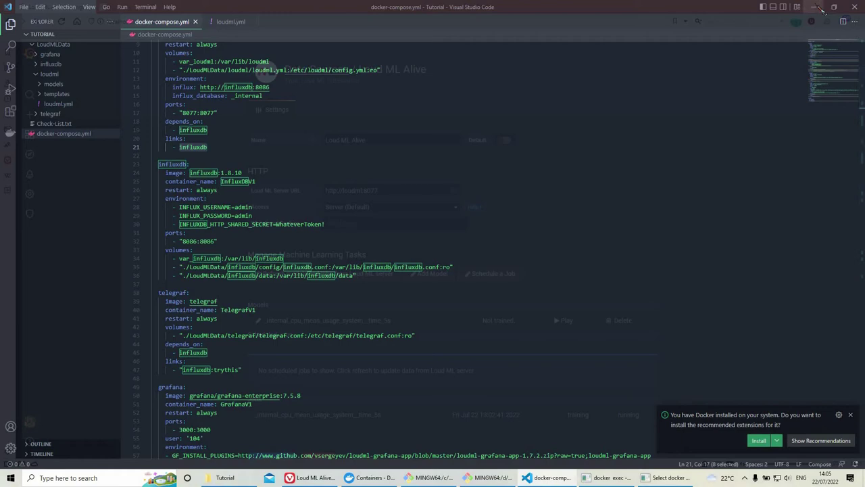
left_click(817, 6)
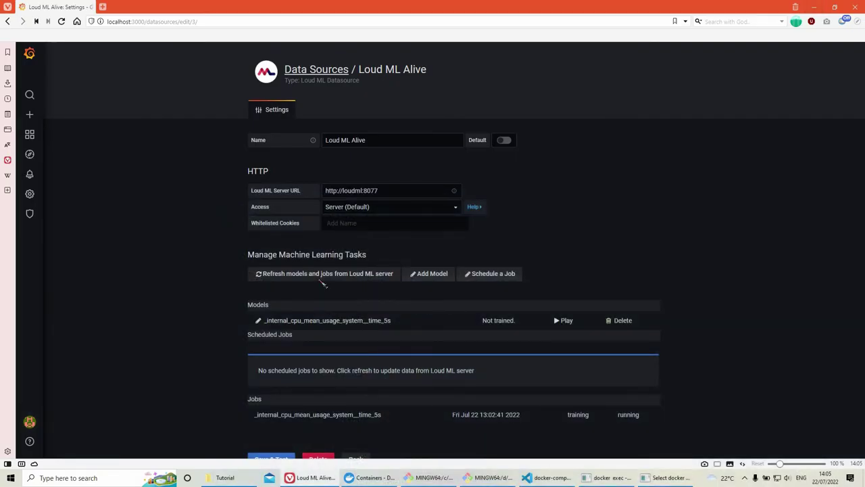
left_click(550, 478)
scroll(212, 137, "down", 1)
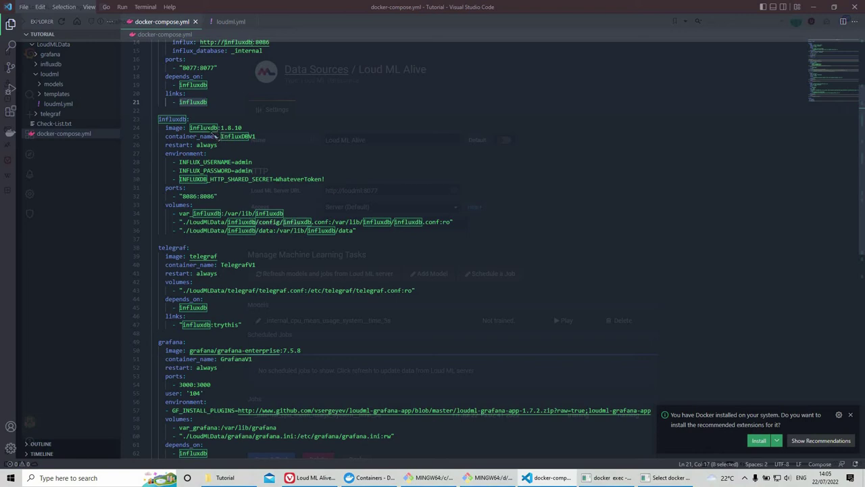
Step: Highlight influxdb image version 1.8.10, container InfluxDBV1, and the admin username, password and shared-secret settings
double_click(212, 128)
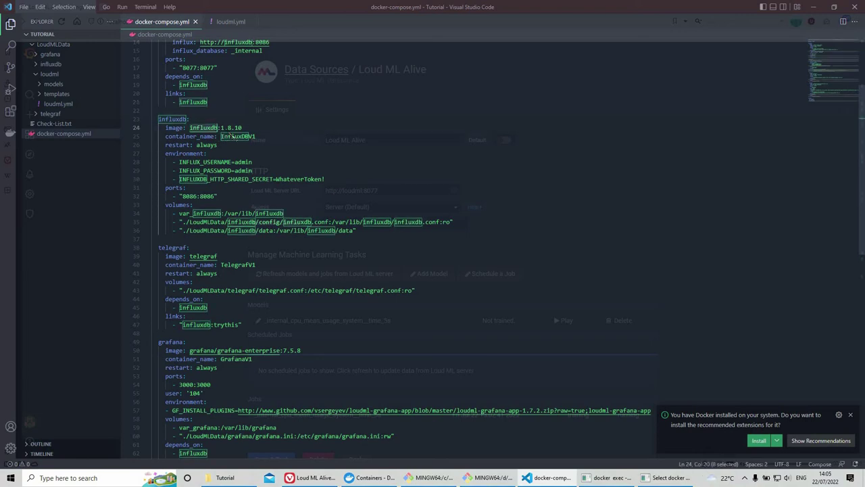
double_click(231, 128)
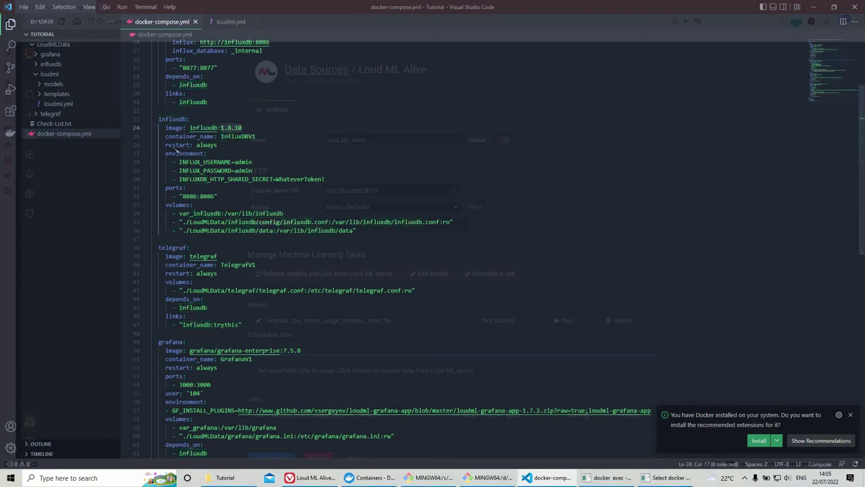
double_click(247, 137)
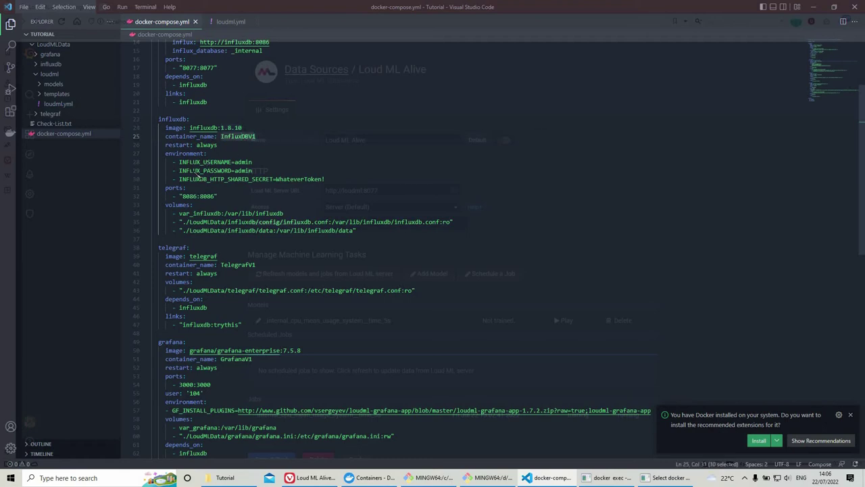
left_click_drag(166, 154, 255, 180)
double_click(245, 162)
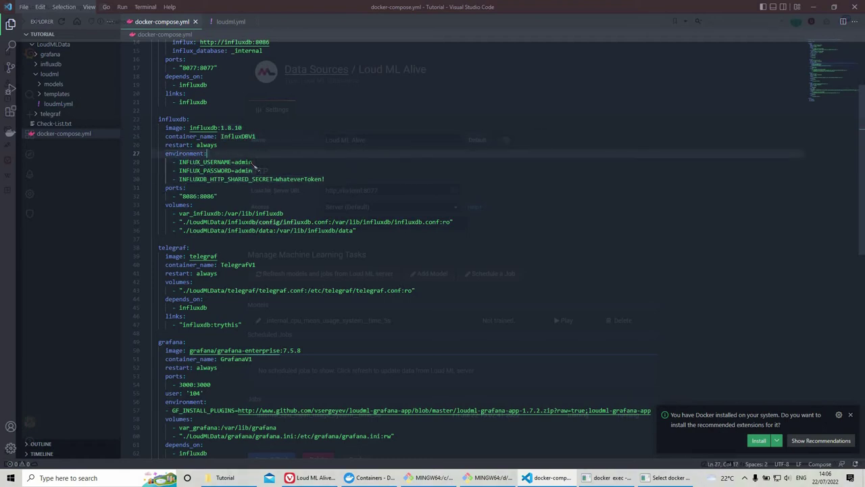
double_click(244, 170)
left_click_drag(324, 180, 275, 181)
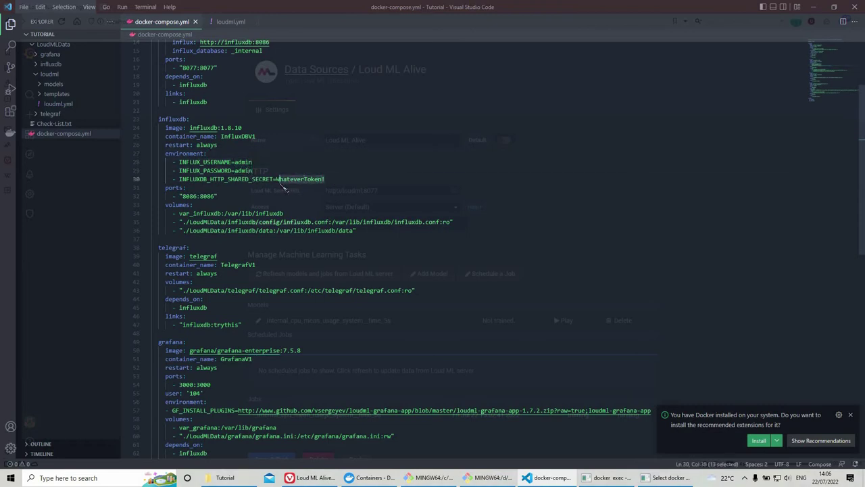
Step: Highlight the 8086:8086 port mapping and the var_influxdb volume name
double_click(191, 196)
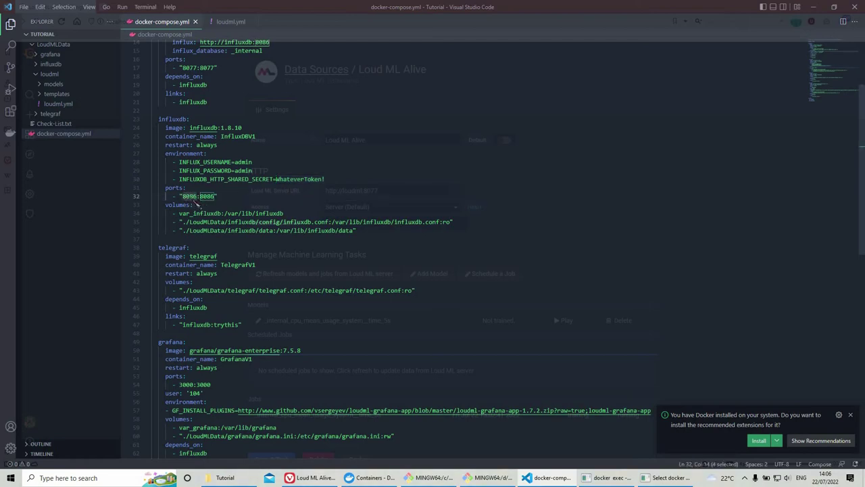
triple_click(195, 198)
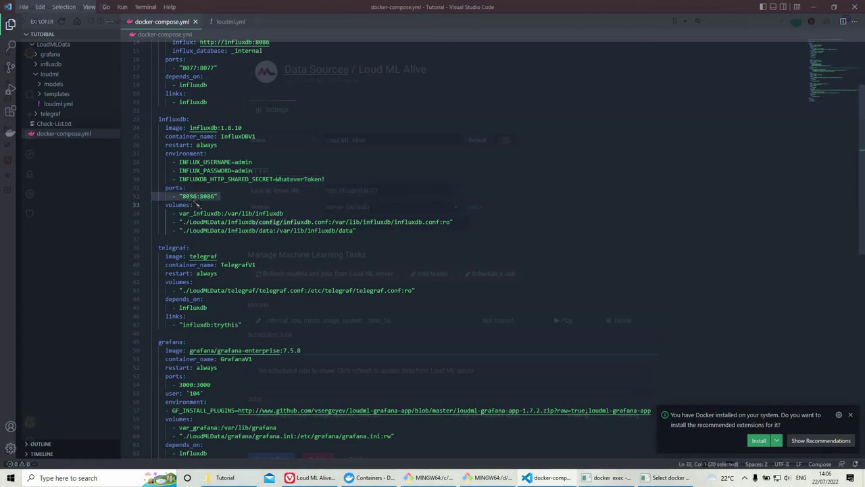
double_click(192, 197)
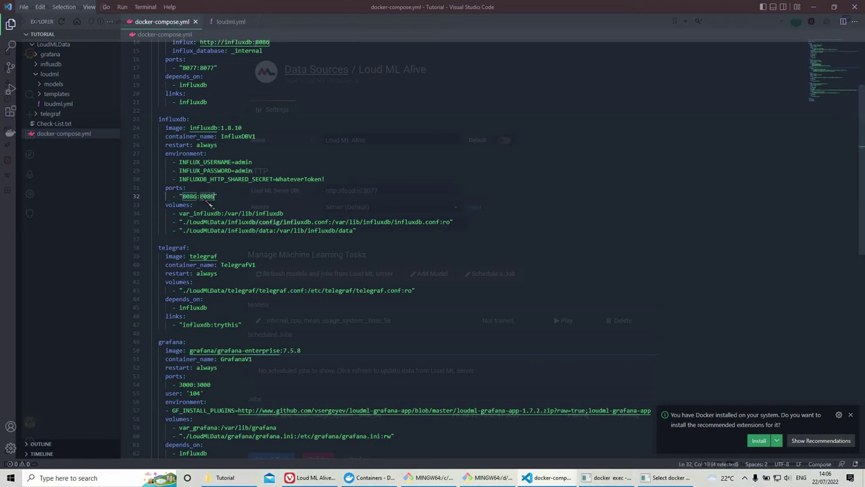
double_click(208, 196)
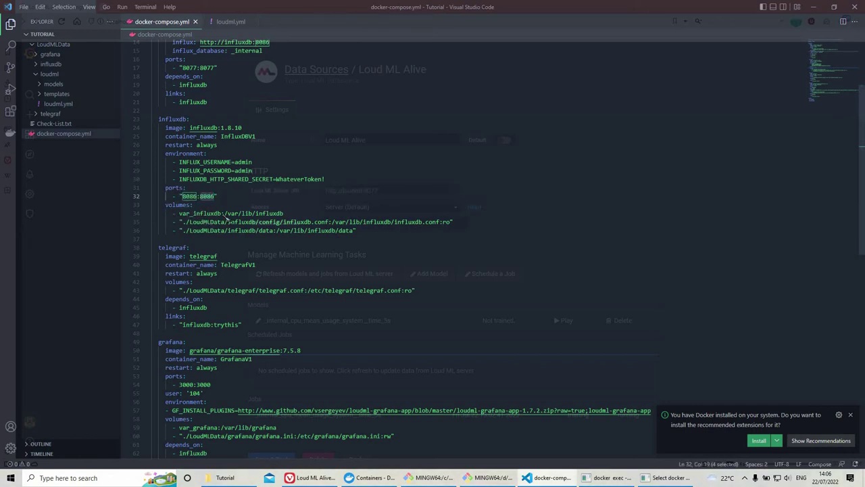
left_click_drag(221, 213, 180, 216)
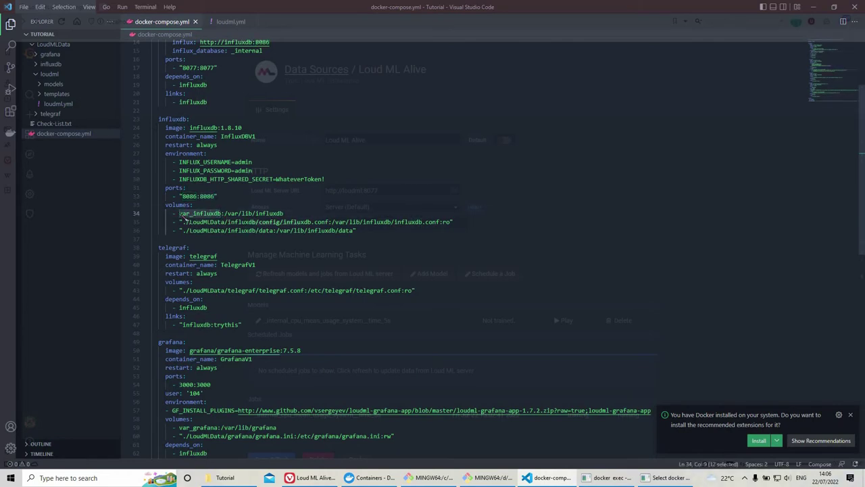
scroll(216, 101, "up", 2)
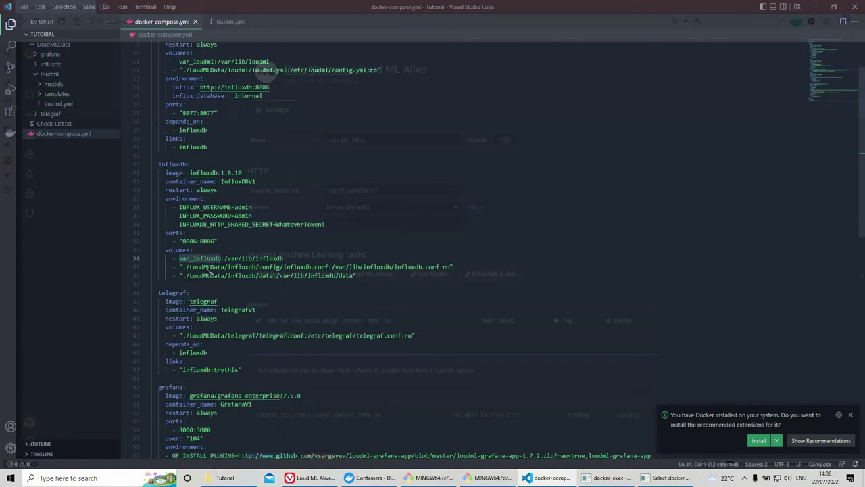
scroll(213, 299, "down", 3)
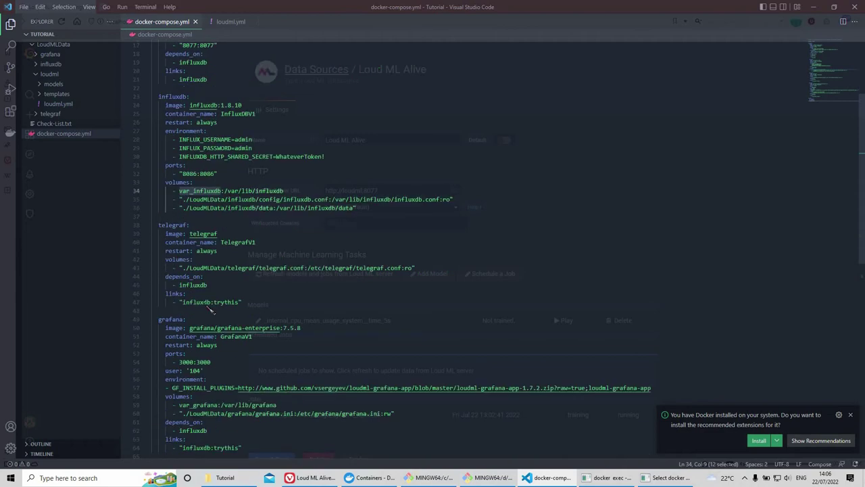
scroll(209, 308, "down", 3)
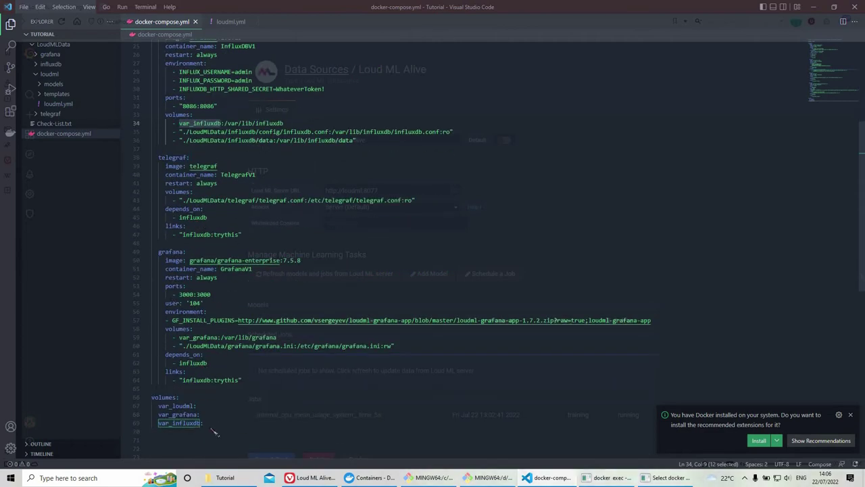
left_click_drag(203, 423, 153, 397)
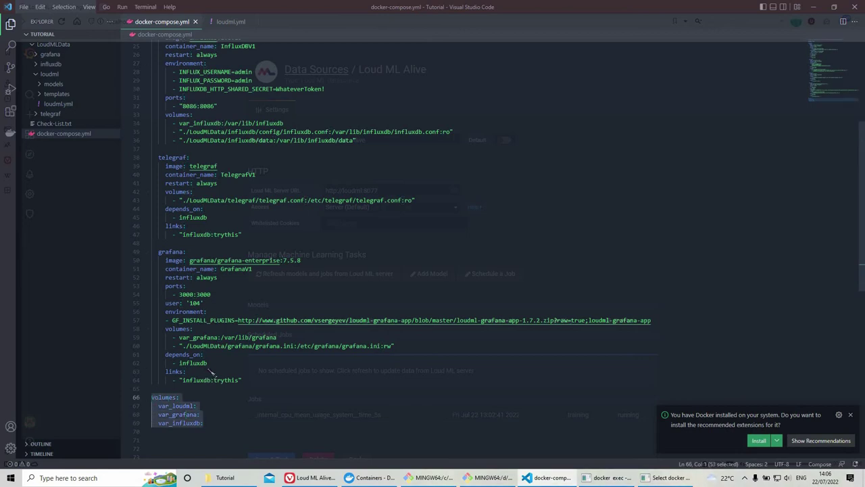
scroll(207, 373, "up", 2)
scroll(206, 373, "up", 2)
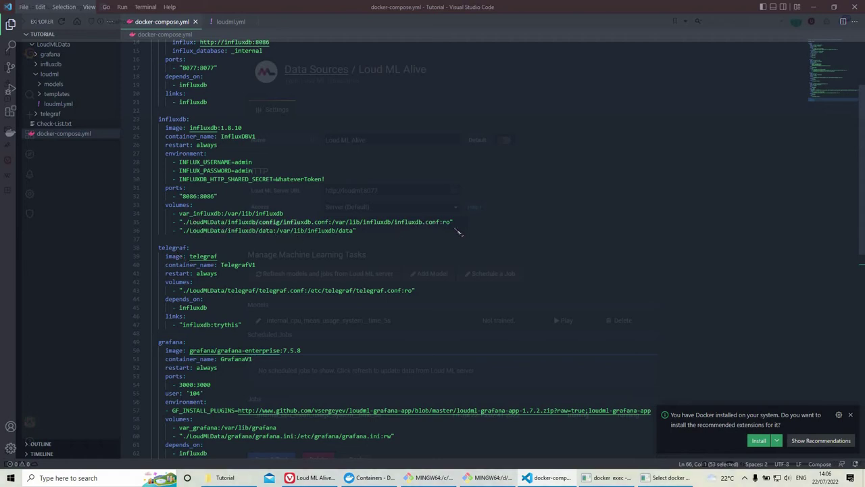
Step: Highlight the InfluxDB config and data volume paths, then expand LoudMLData's influxdb folder
left_click_drag(425, 223, 180, 227)
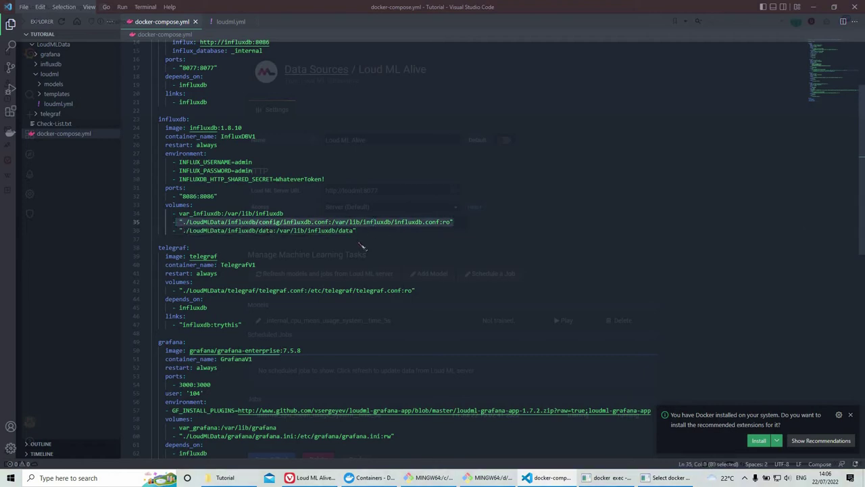
left_click(360, 234)
left_click_drag(357, 233, 180, 232)
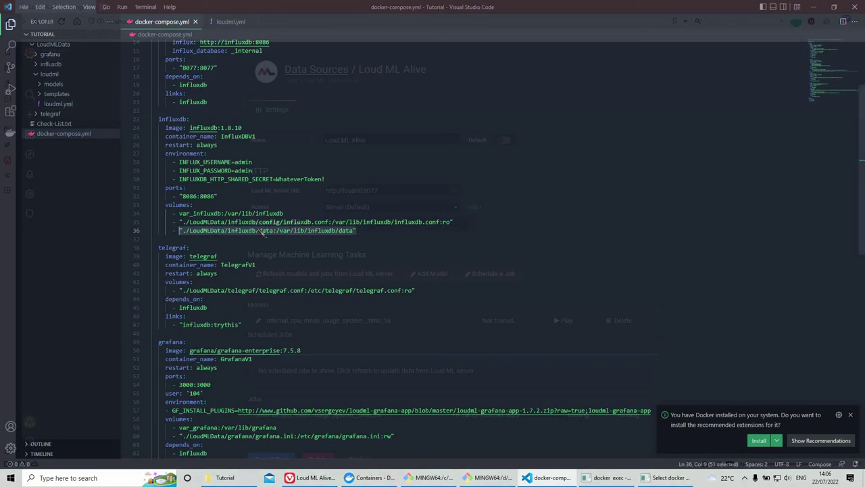
left_click(51, 45)
Step: Expand influxdb > data to reveal _internal and yourPredictionsEnterHere, and collapse the loudml folder
left_click(50, 64)
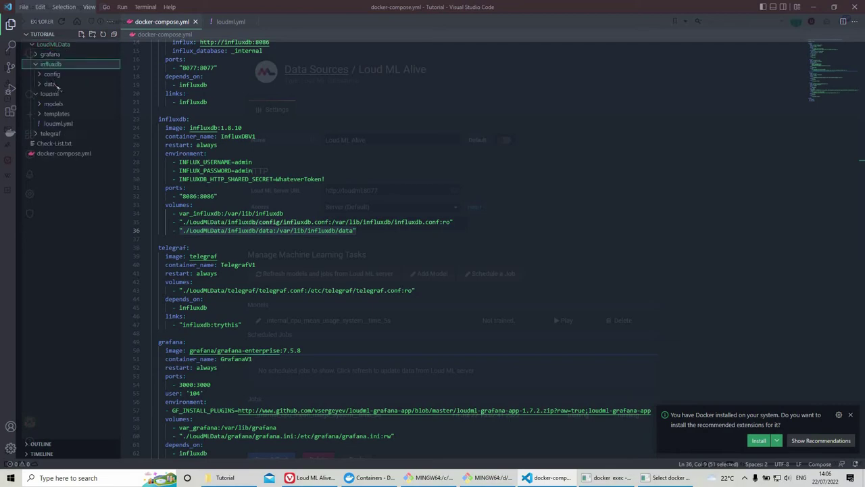
left_click(53, 84)
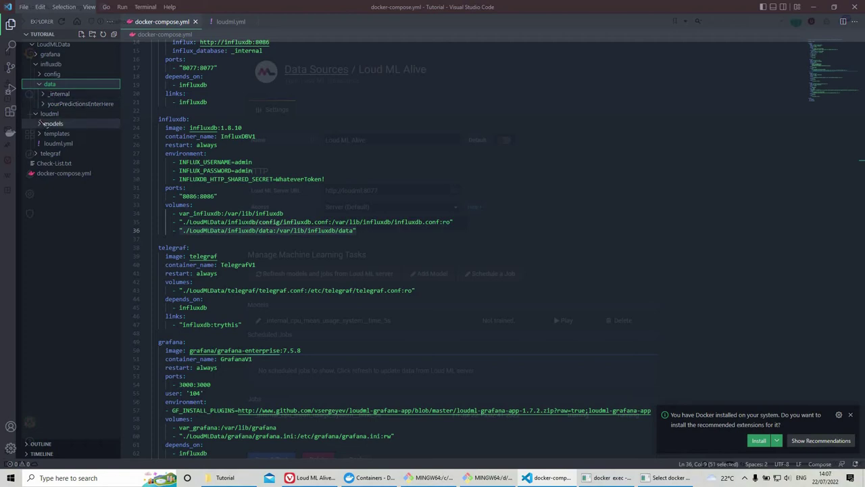
left_click(45, 113)
scroll(194, 243, "down", 3)
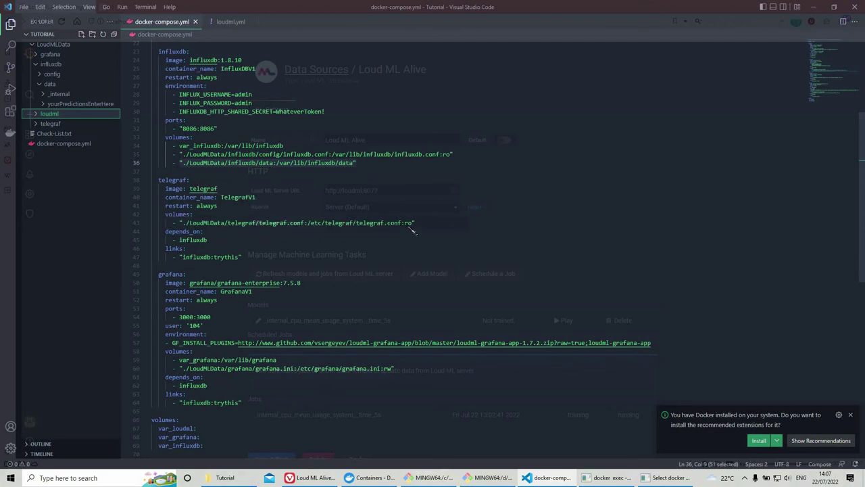
left_click_drag(324, 226, 186, 227)
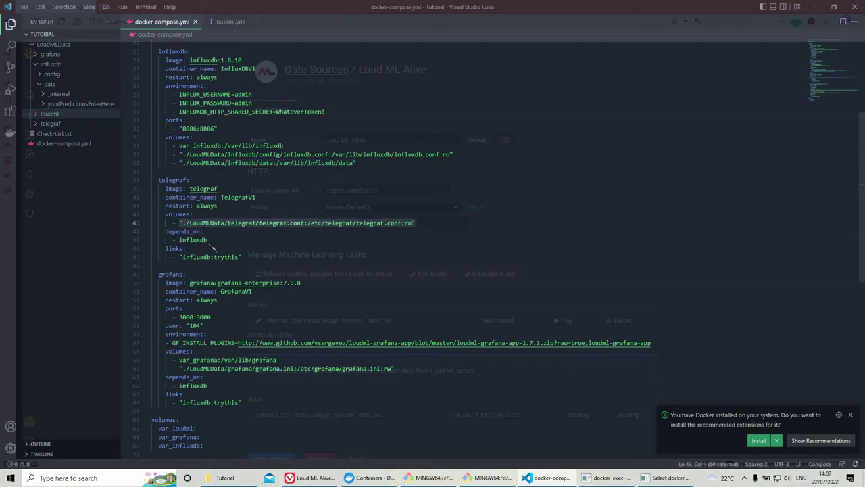
double_click(196, 240)
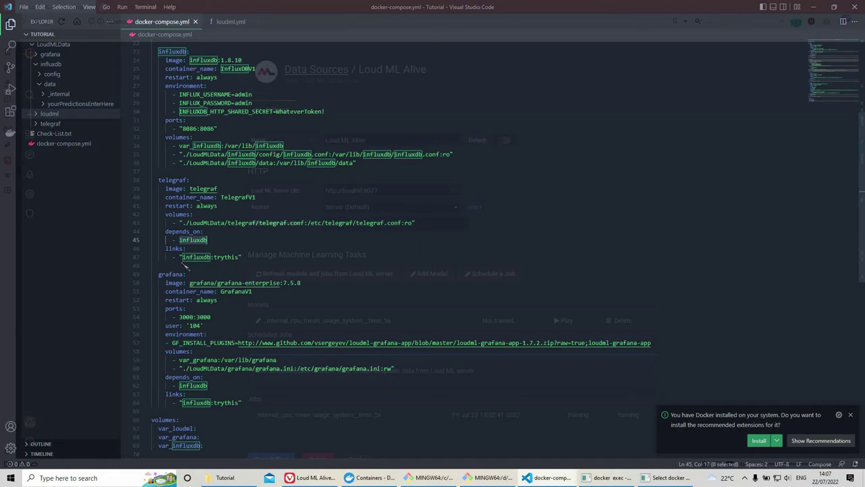
double_click(206, 258)
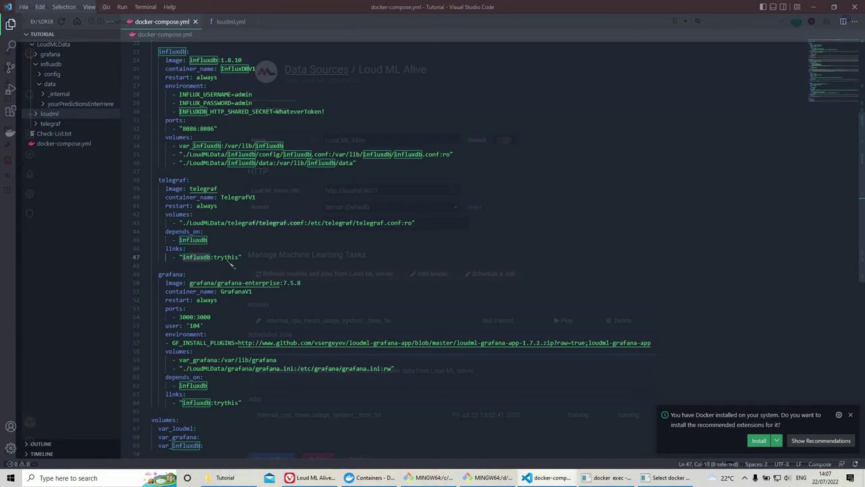
double_click(230, 262)
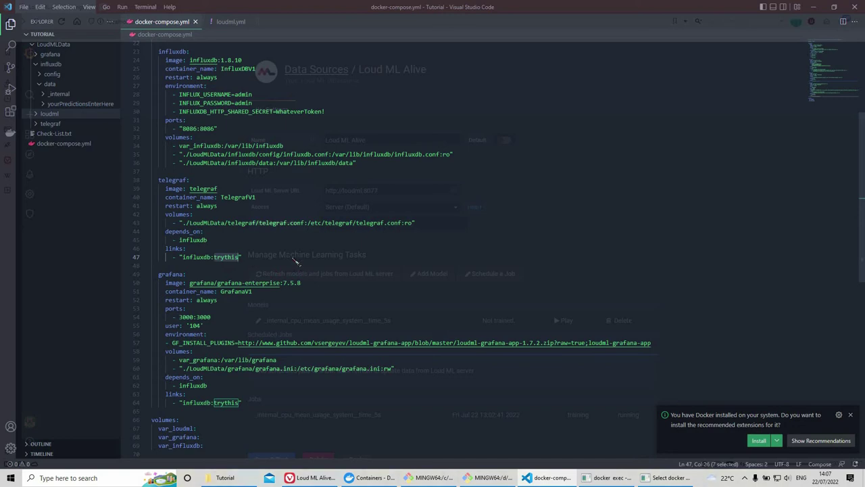
scroll(294, 251, "up", 2)
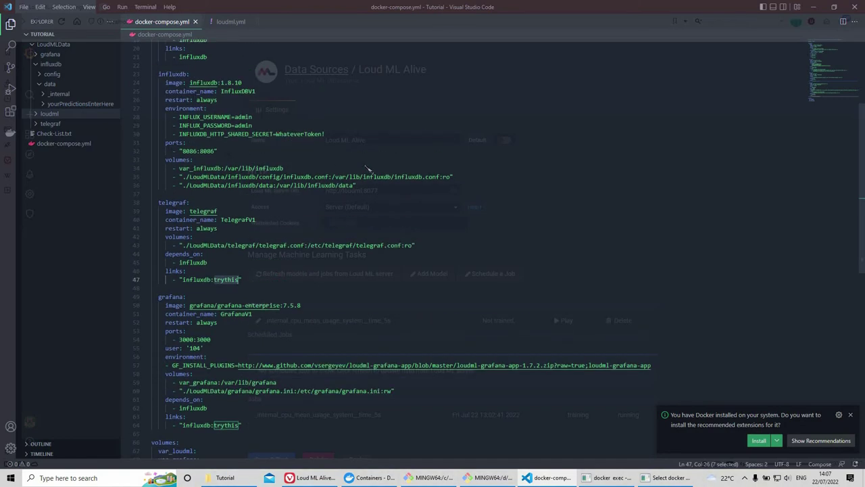
scroll(312, 205, "down", 5)
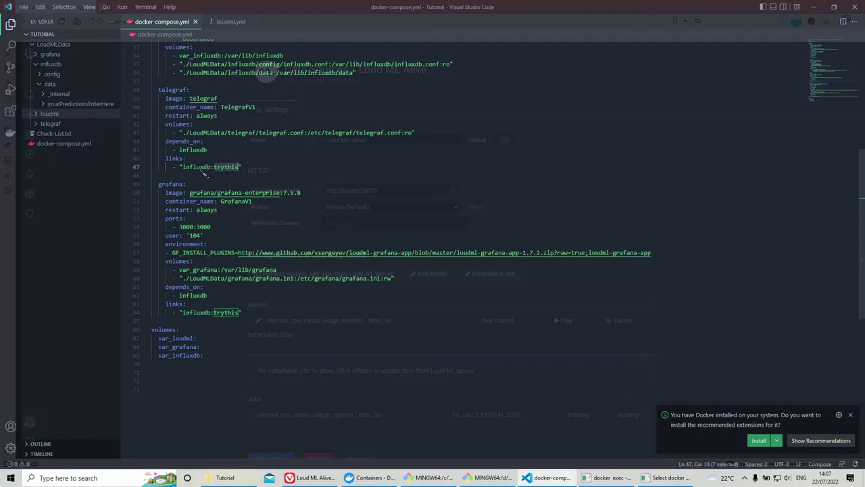
double_click(197, 169)
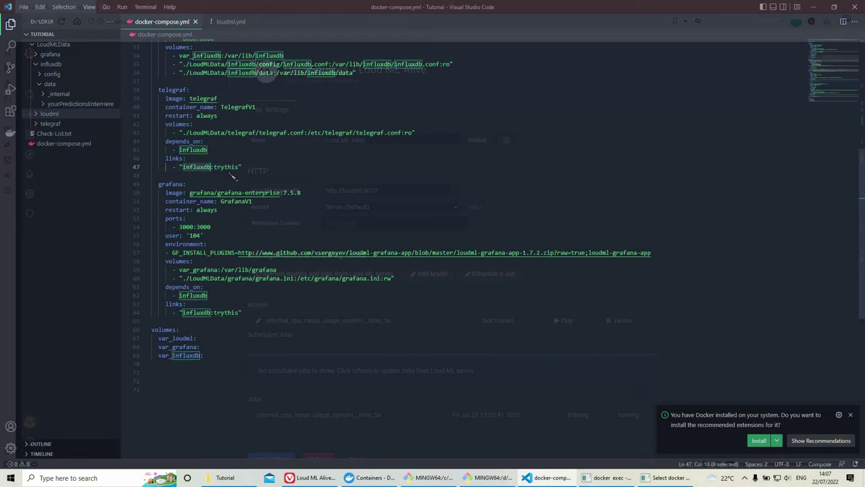
double_click(230, 169)
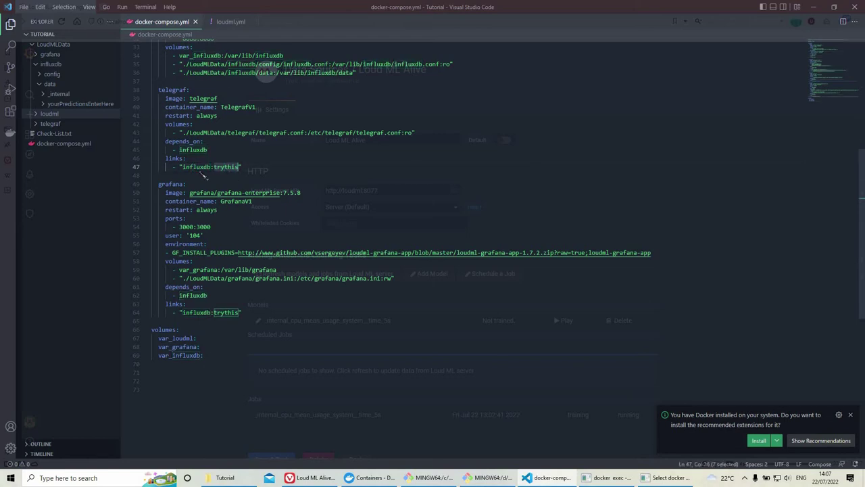
left_click(239, 171)
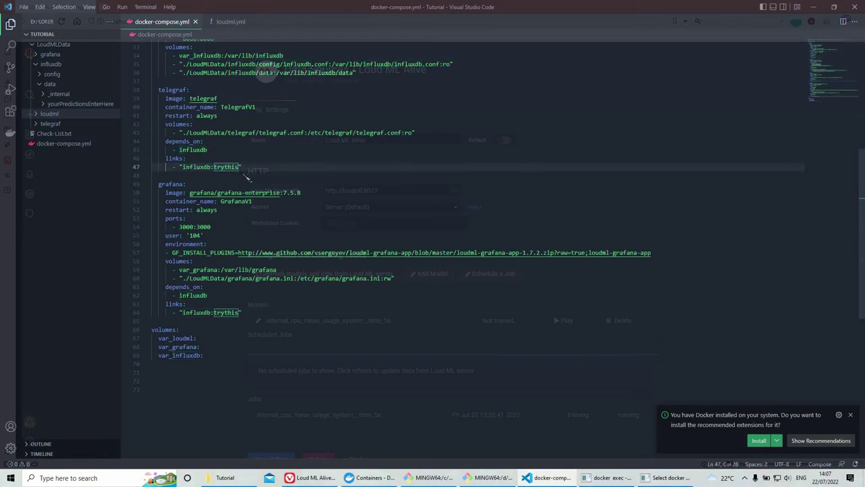
key("Right")
left_click_drag(238, 168, 192, 170)
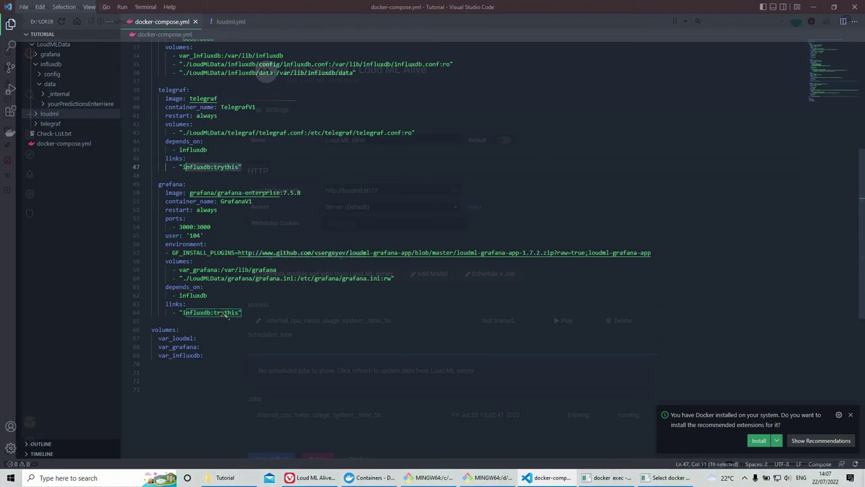
key("Down")
key("Down")
key("Down")
key("Down")
key("Down")
key("Down")
key("Down")
key("Down")
key("Down")
key("Down")
key("Down")
key("Down")
key("Down")
key("Down")
key("Down")
key("Down")
scroll(335, 167, "down", 2)
scroll(335, 167, "down", 1)
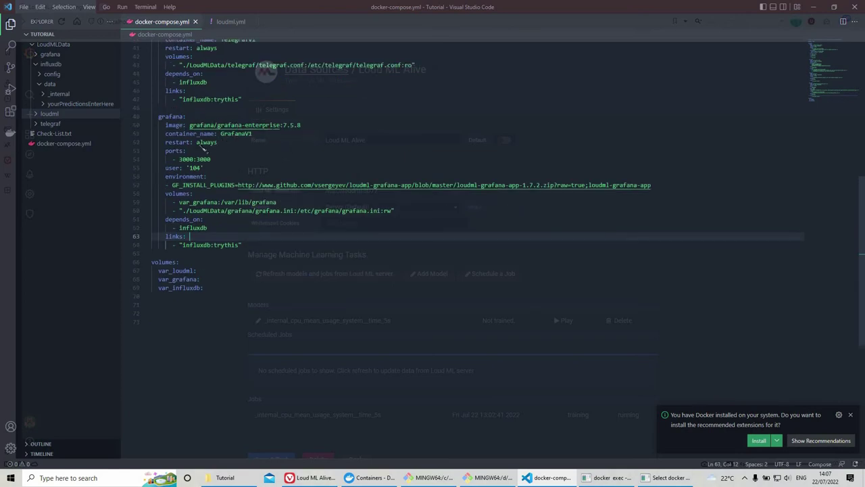
double_click(189, 159)
double_click(194, 167)
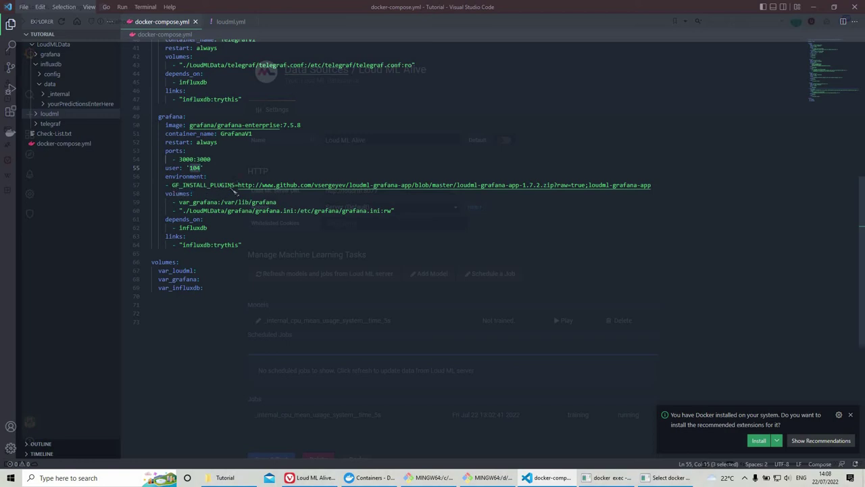
double_click(177, 188)
left_click_drag(173, 187, 284, 188)
left_click_drag(409, 194, 559, 190)
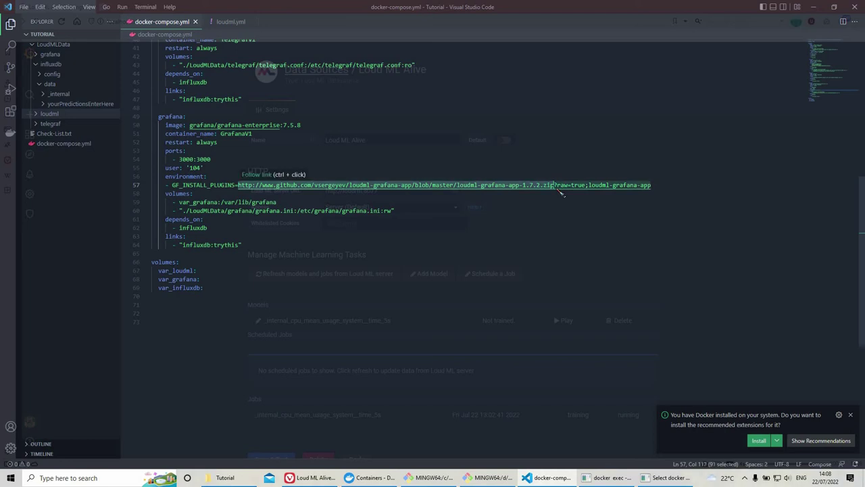
left_click(558, 191)
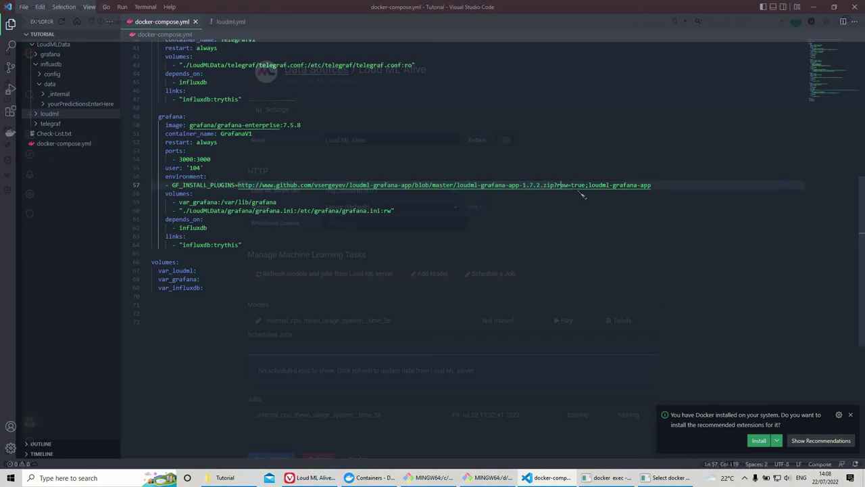
key("Right")
key("Right")
key("Right")
key("Right")
key("Right")
key("Right")
left_click_drag(655, 189, 588, 191)
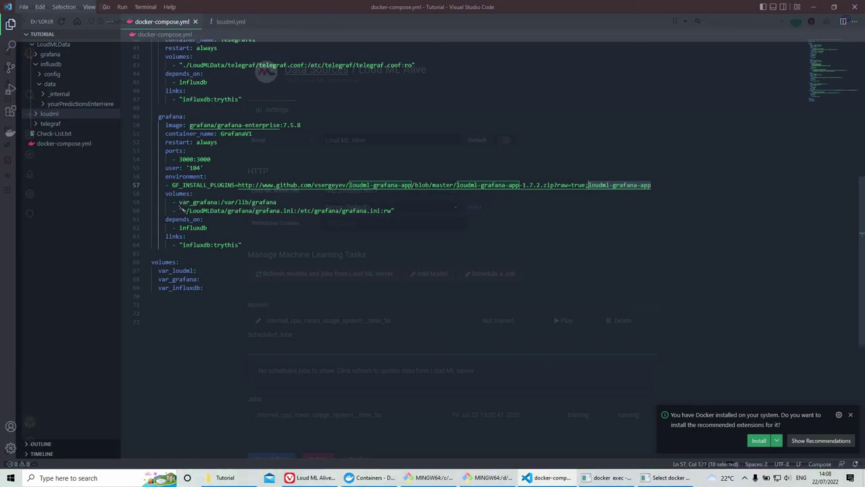
double_click(177, 193)
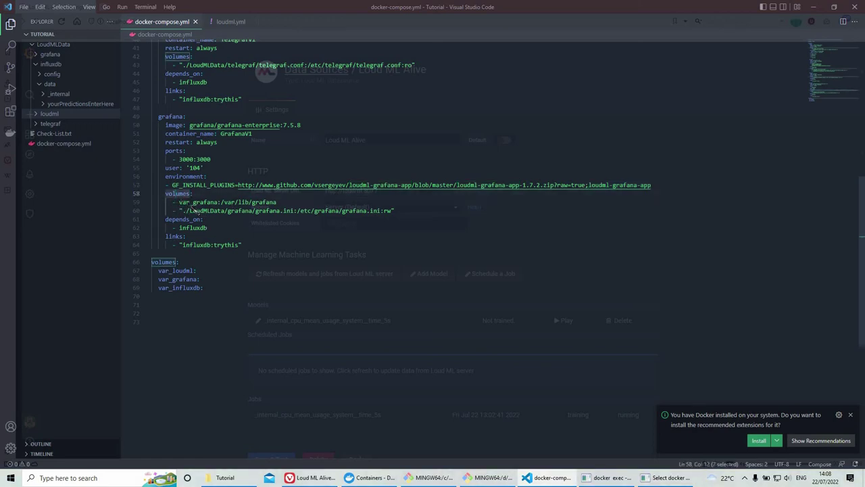
double_click(198, 202)
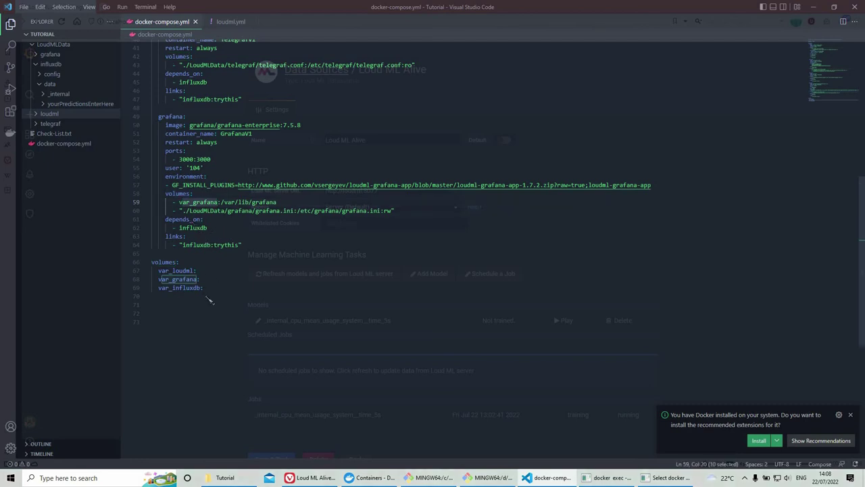
left_click_drag(205, 288, 153, 262)
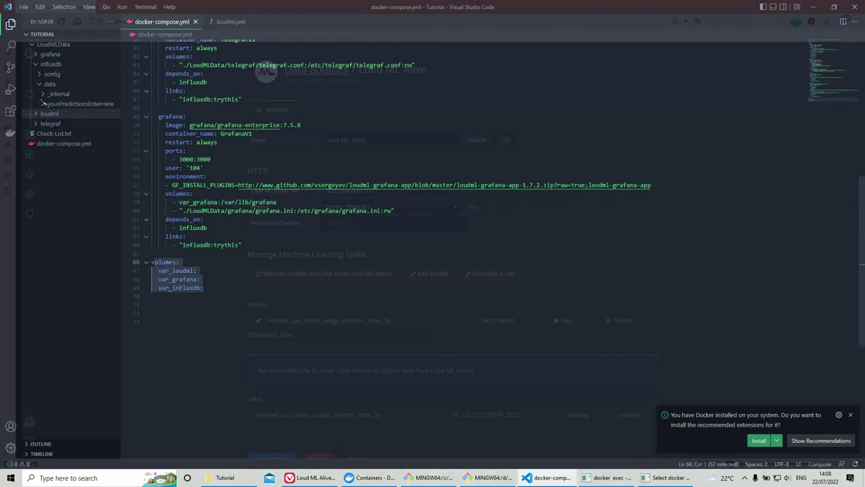
left_click(41, 84)
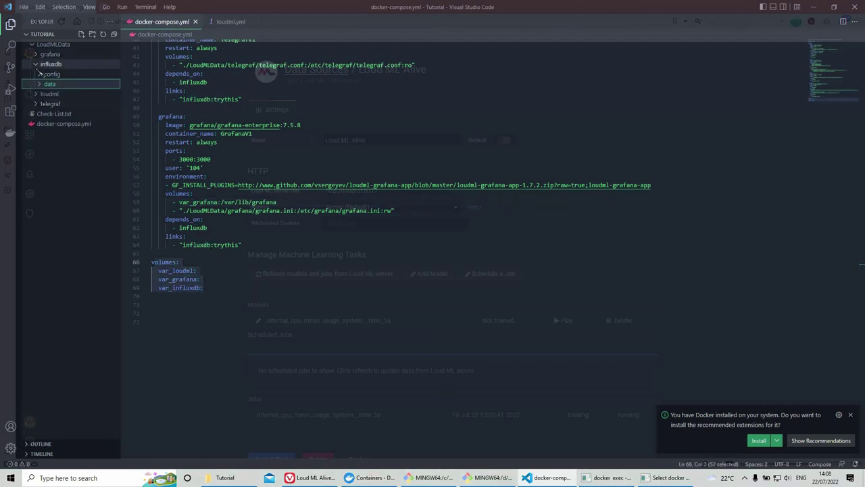
left_click(41, 62)
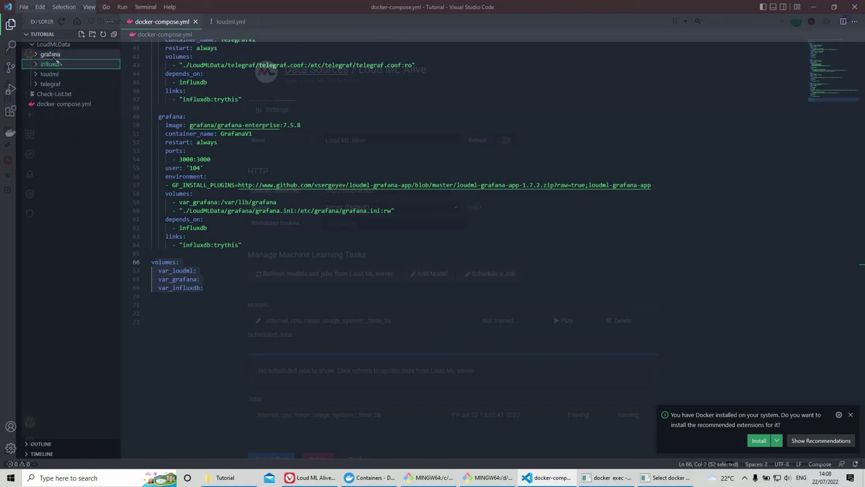
left_click(49, 54)
left_click(57, 63)
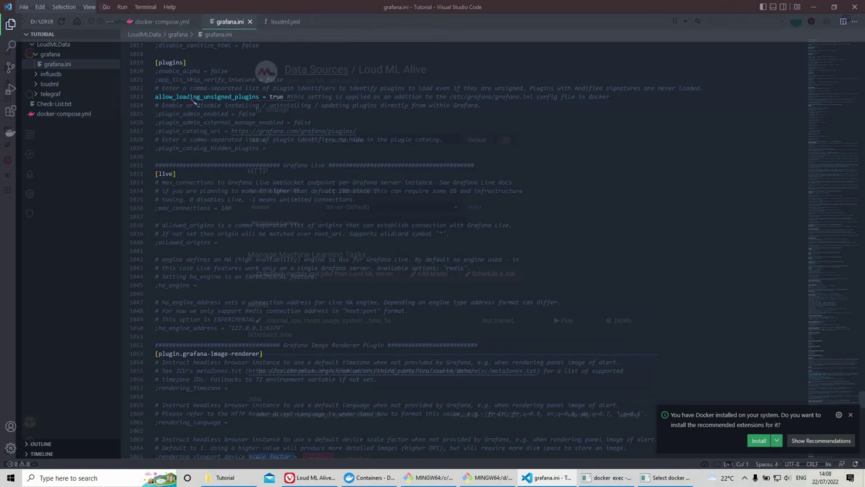
Step: Highlight allow_loading_unsigned_plugins = true in grafana.ini, close the file, and expand the influxdb folder
left_click_drag(284, 96, 161, 98)
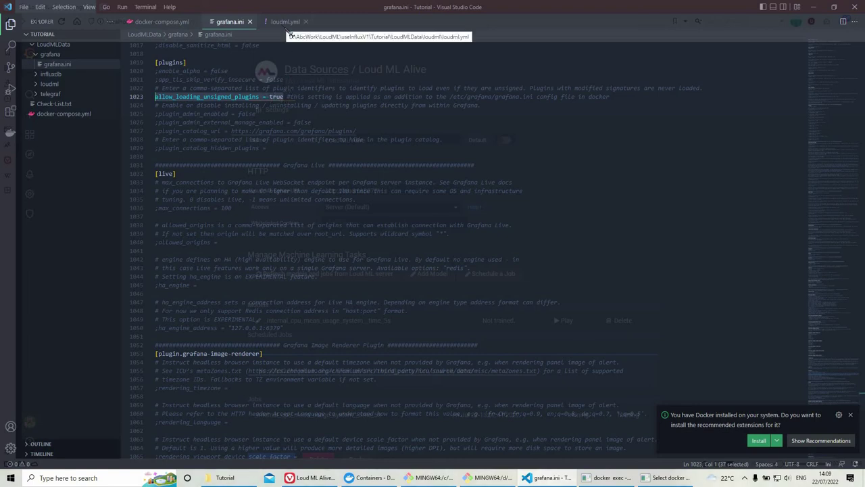
double_click(277, 98)
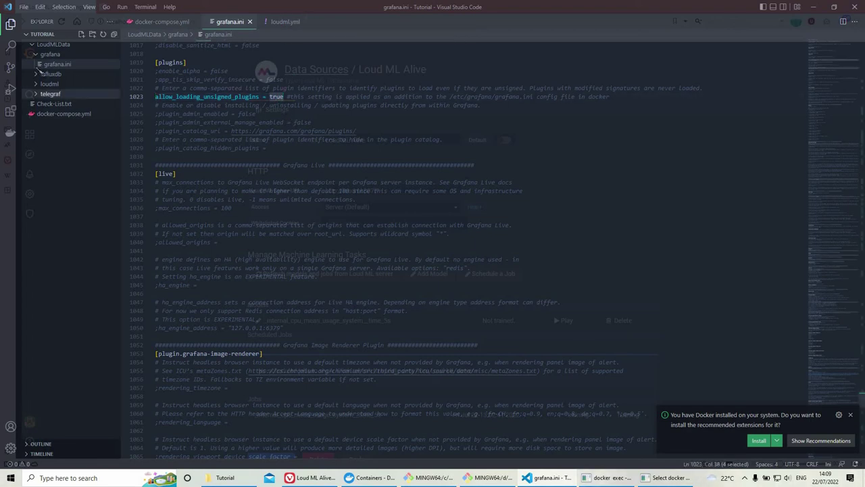
left_click(48, 54)
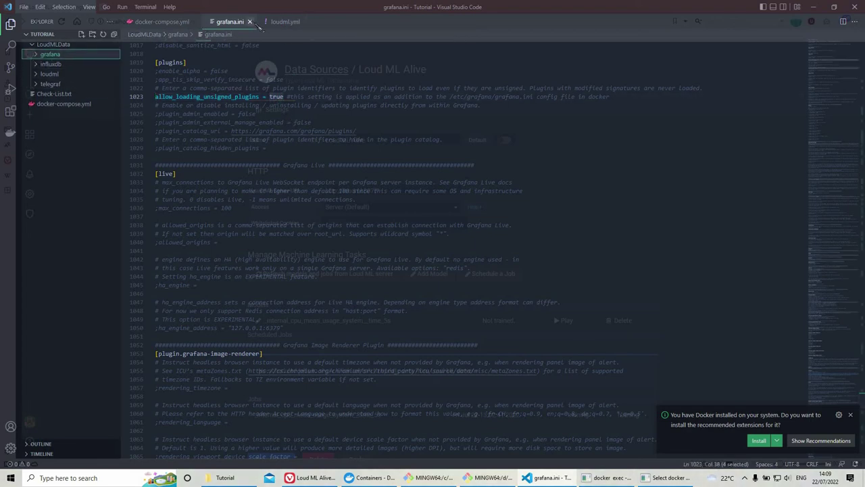
left_click(249, 22)
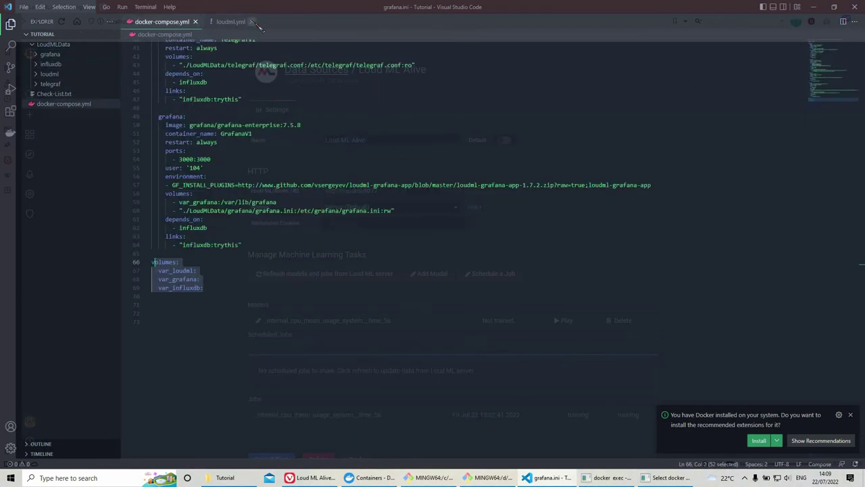
left_click(51, 64)
Step: Open influxdb.conf and highlight shared-secret plus the _internal and _annotations store-database entries
left_click(53, 73)
left_click(64, 83)
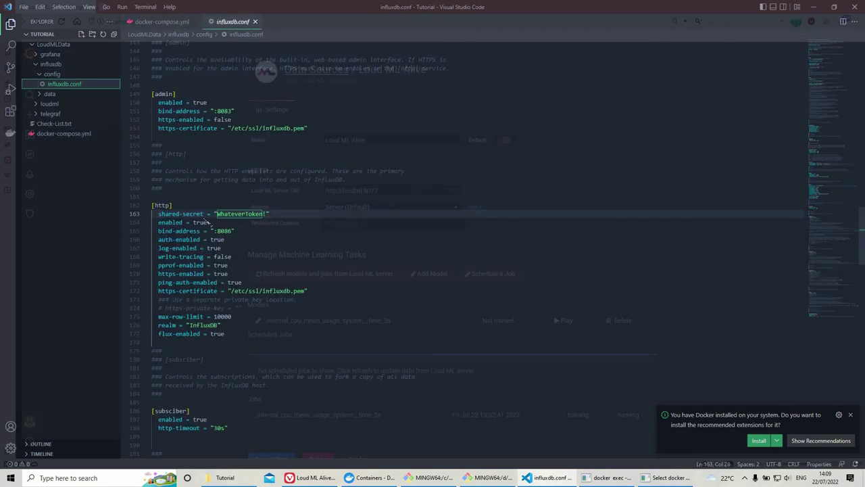
left_click_drag(162, 213, 267, 215)
scroll(273, 223, "up", 5)
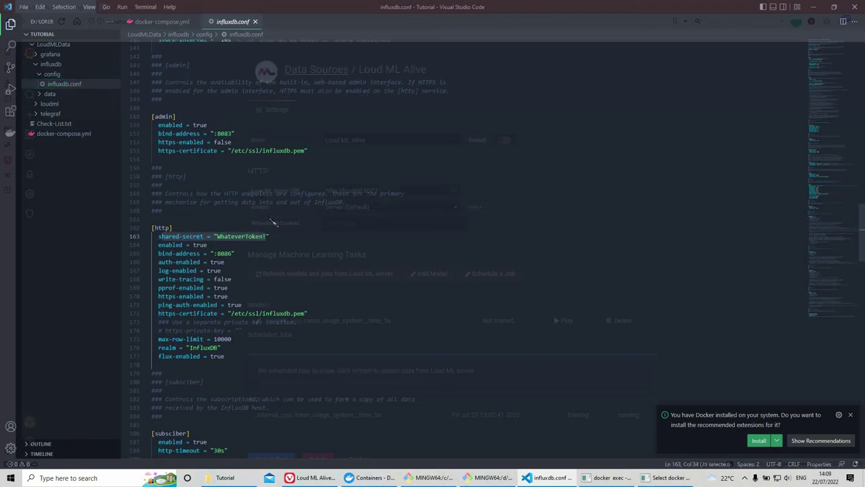
scroll(239, 247, "up", 4)
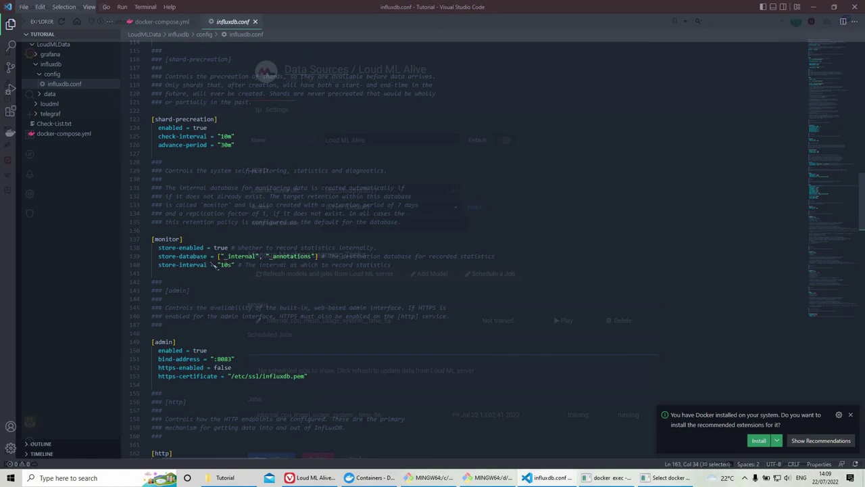
left_click_drag(259, 258, 218, 261)
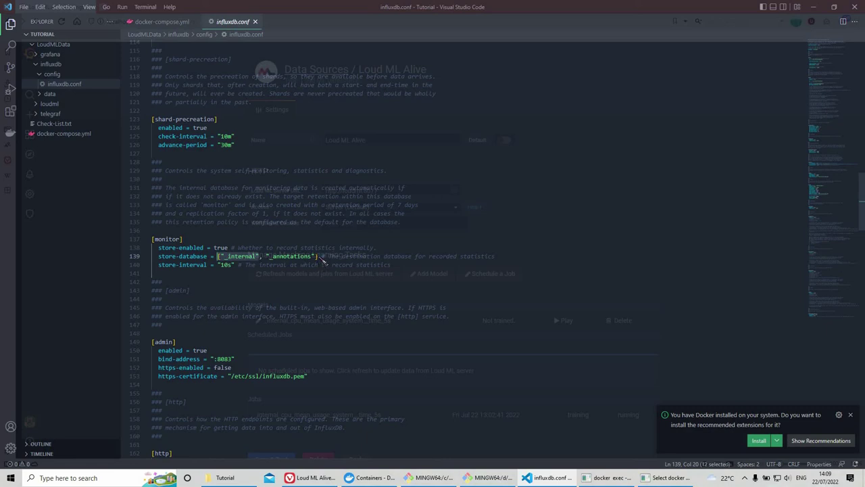
left_click_drag(316, 259, 269, 262)
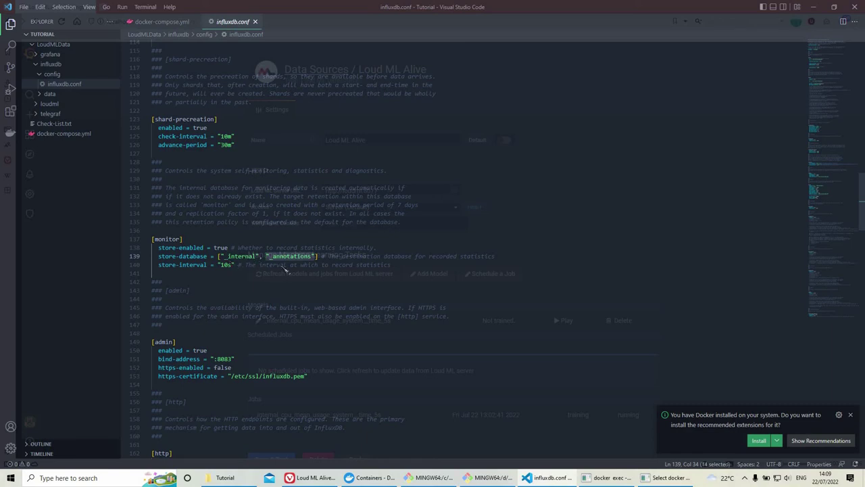
Step: Scroll back to the top of influxdb.conf and expand the loudml folder
scroll(214, 261, "up", 20)
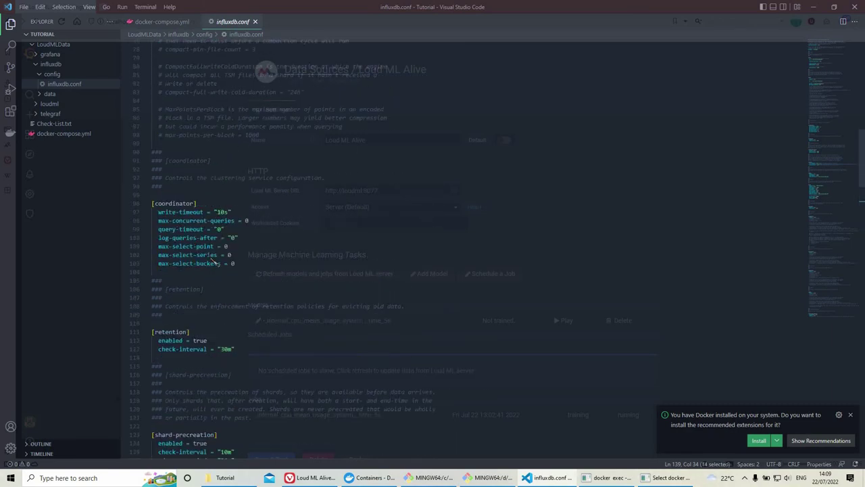
scroll(242, 259, "up", 15)
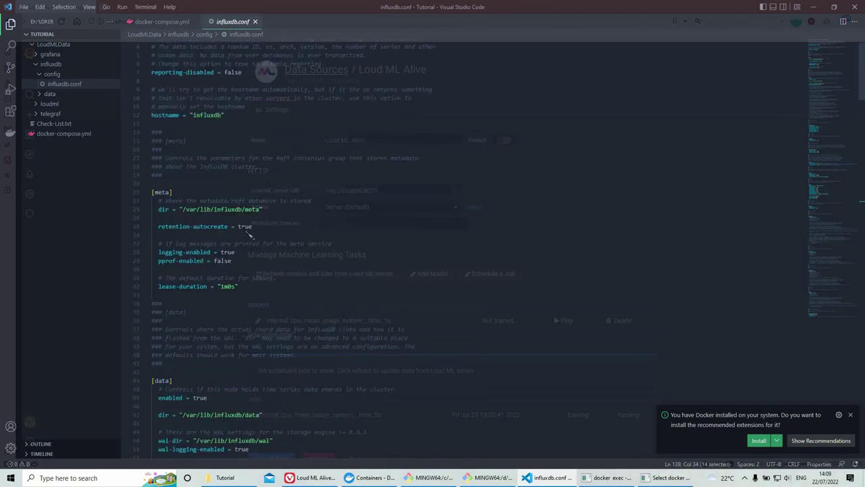
scroll(249, 232, "up", 1)
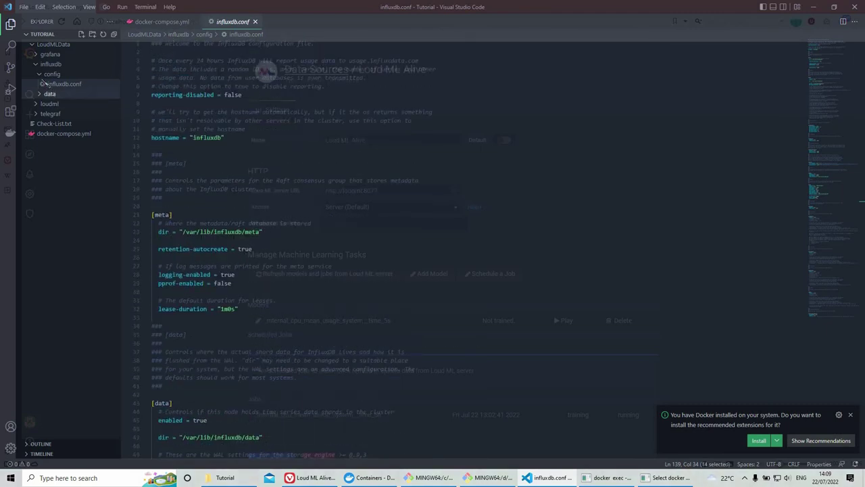
left_click(49, 73)
left_click(49, 94)
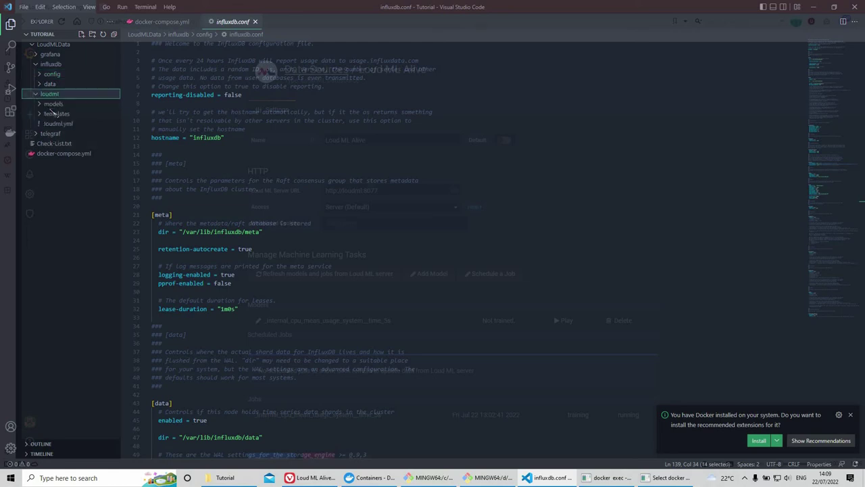
Step: In loudml.yml, highlight the _internal and yourPredictionsEnterHere buckets and the /var/lib/loudml path
left_click(58, 124)
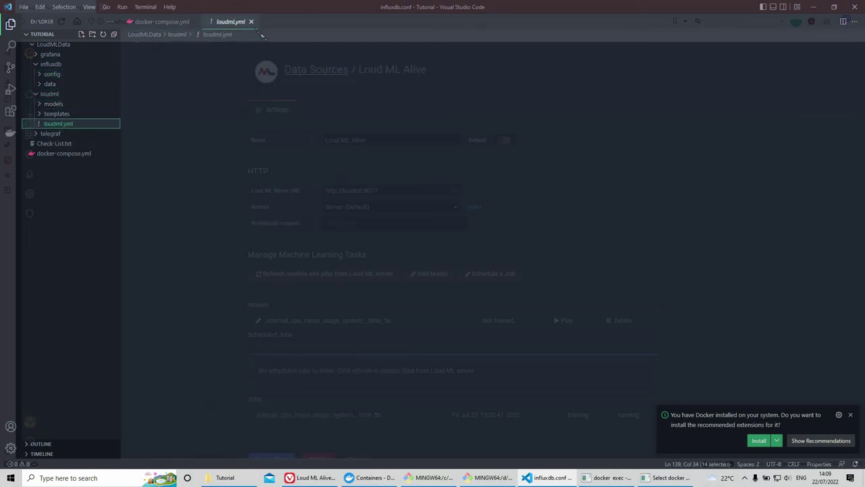
left_click(194, 22)
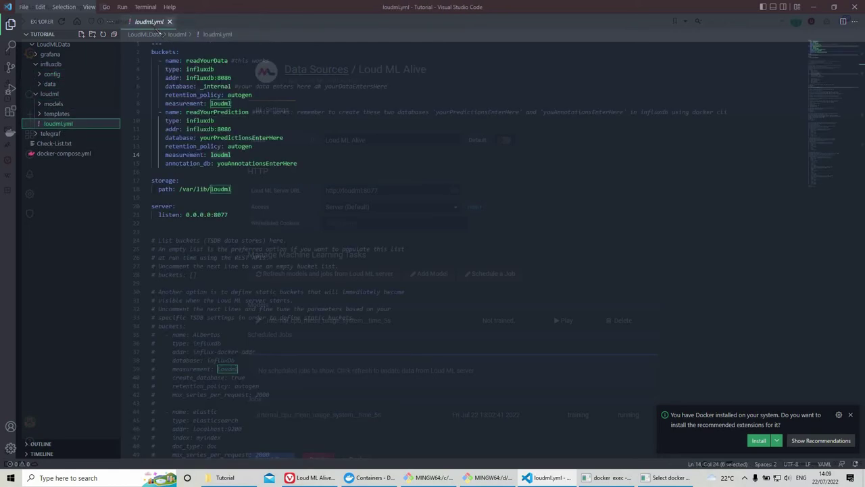
double_click(150, 21)
left_click_drag(166, 61, 233, 104)
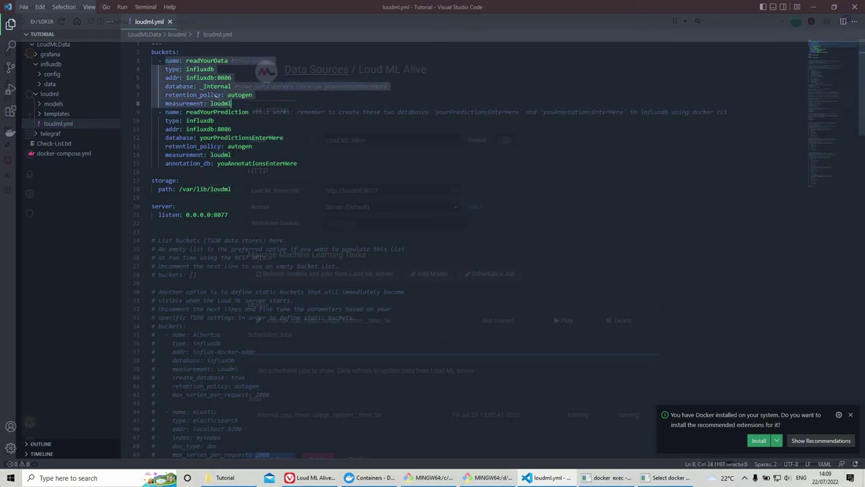
double_click(214, 87)
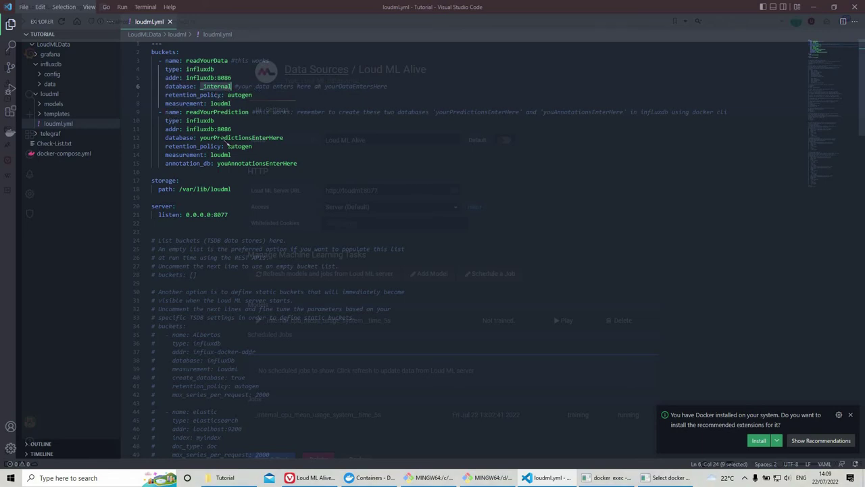
left_click_drag(161, 111, 297, 163)
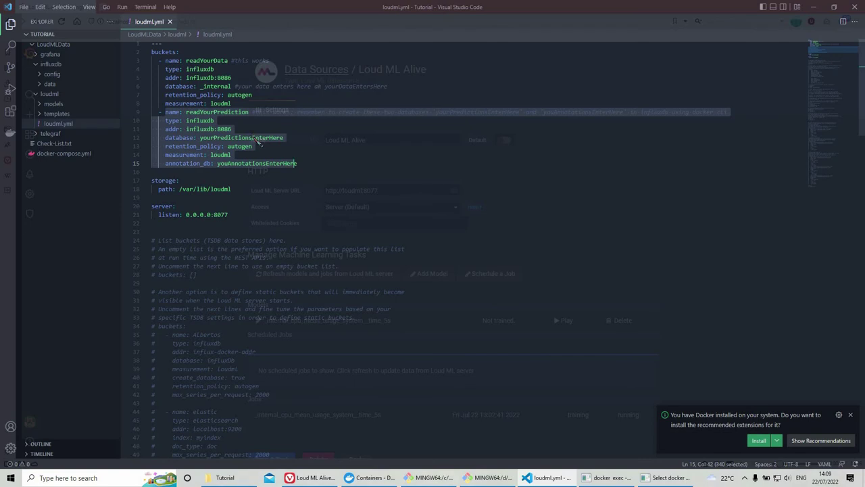
double_click(257, 139)
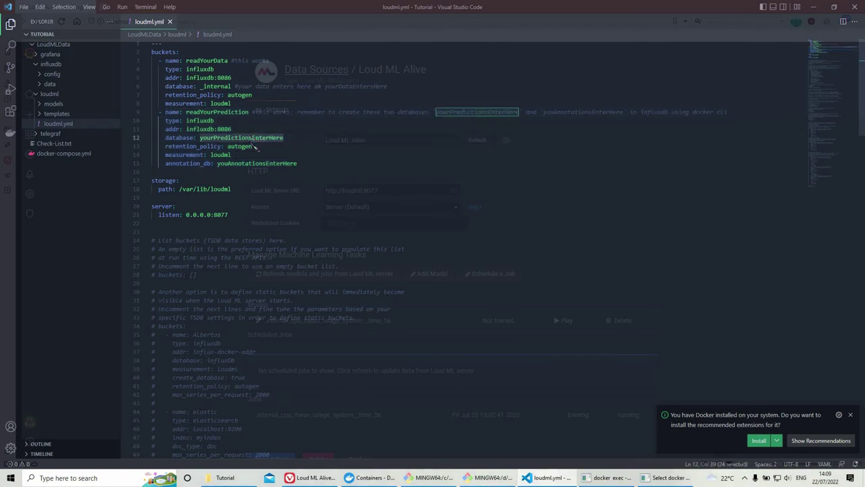
left_click(231, 192)
key("ctrl+shift+Left")
key("ctrl+shift+Left")
key("ctrl+shift+Left")
key("ctrl+shift+Left")
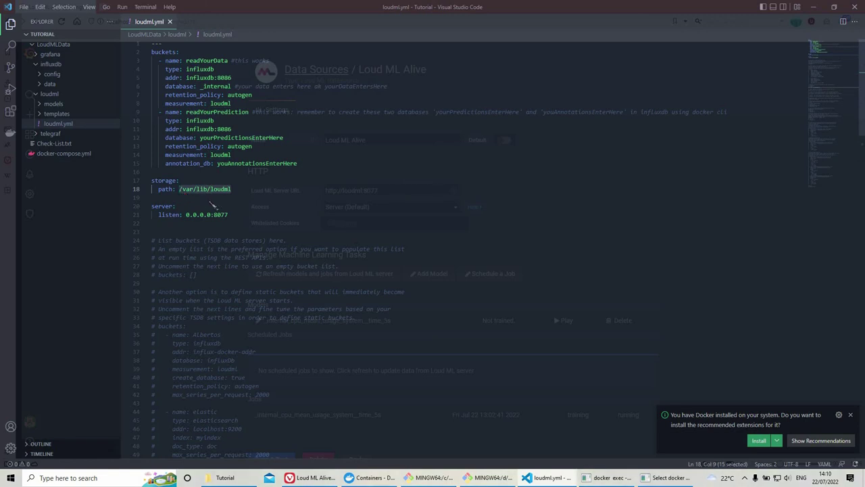
Step: Compare the /var/lib/loudml volume in docker-compose.yml, then highlight loudml.yml's server listen address
left_click(73, 155)
scroll(293, 156, "up", 10)
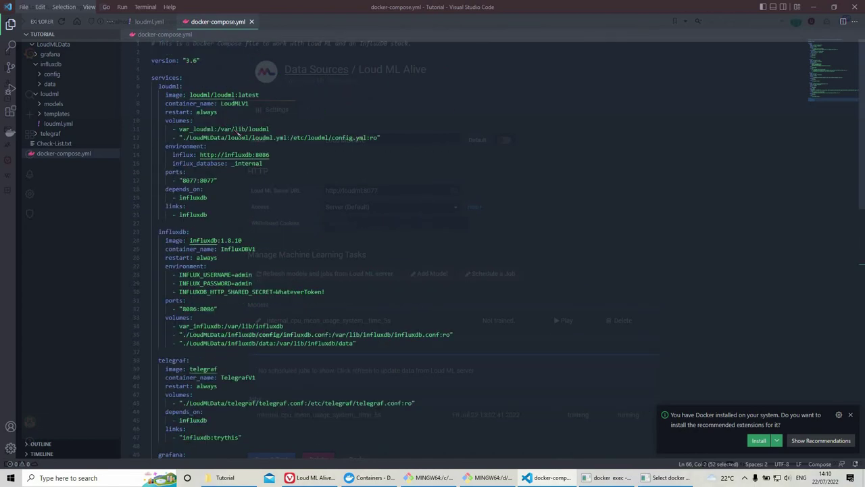
left_click_drag(270, 128, 216, 128)
key("ctrl+Tab")
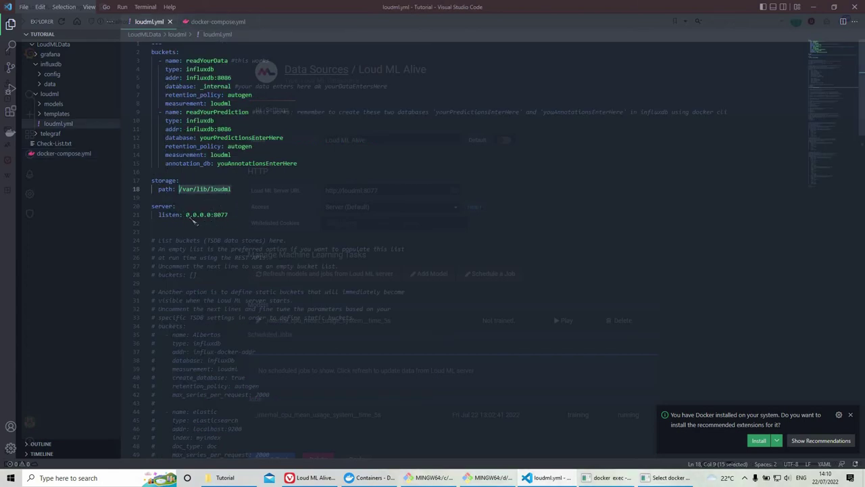
left_click_drag(187, 215, 225, 217)
Step: Collapse the loudml and influxdb folders and expand the telegraf folder
scroll(333, 243, "down", 12)
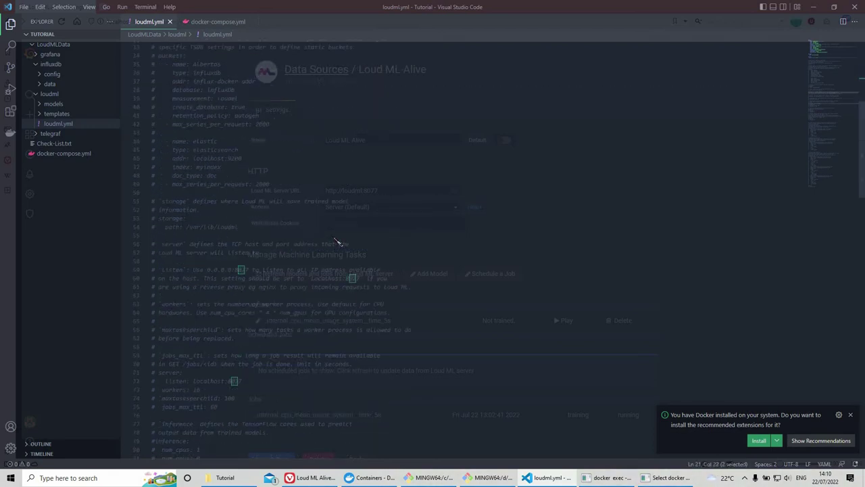
scroll(337, 242, "up", 1)
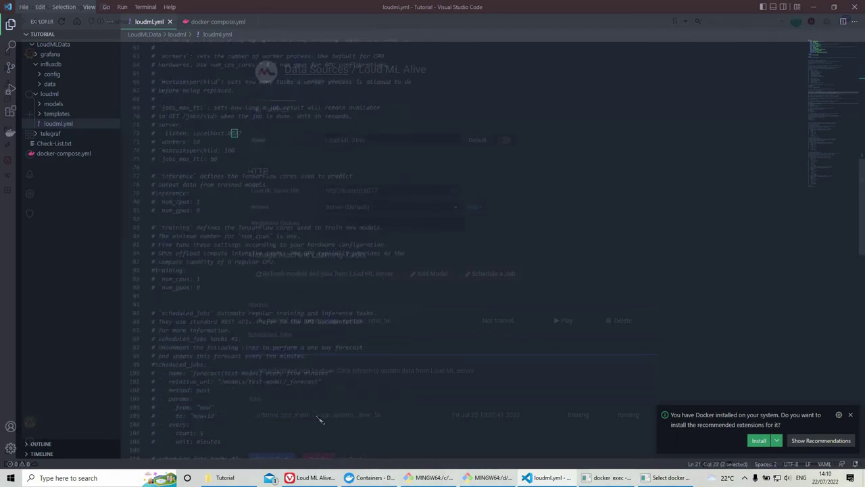
scroll(328, 347, "down", 15)
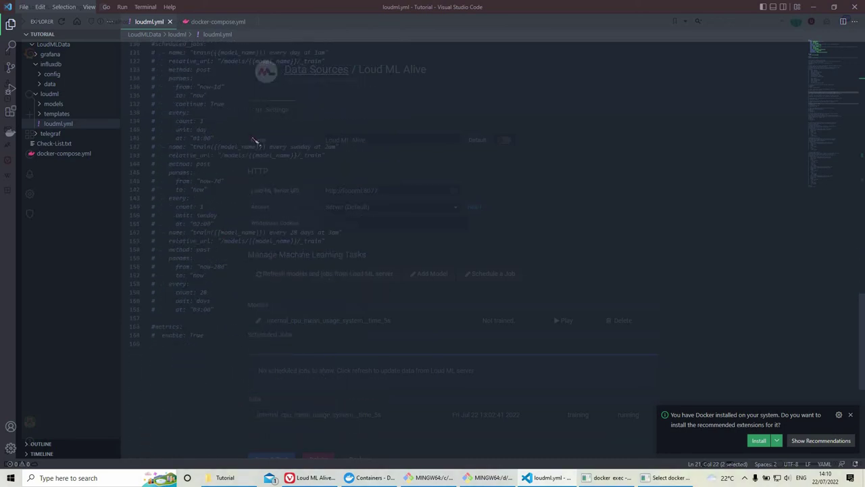
scroll(270, 190, "up", 4)
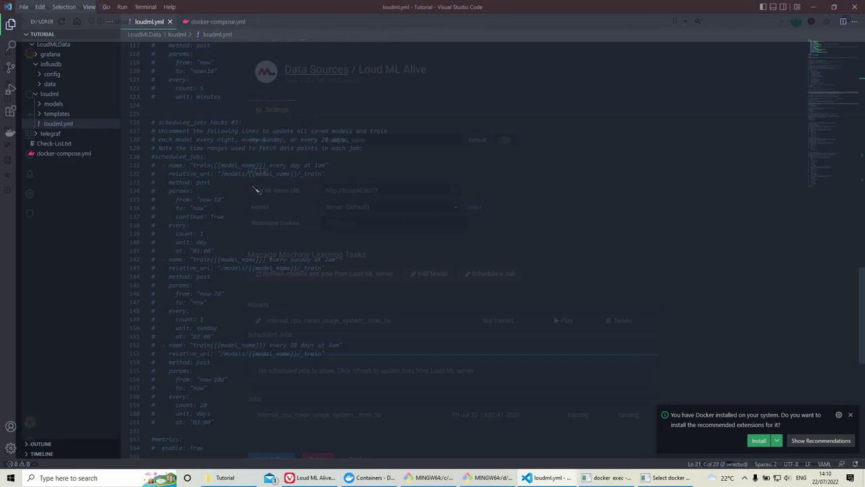
scroll(264, 164, "up", 20)
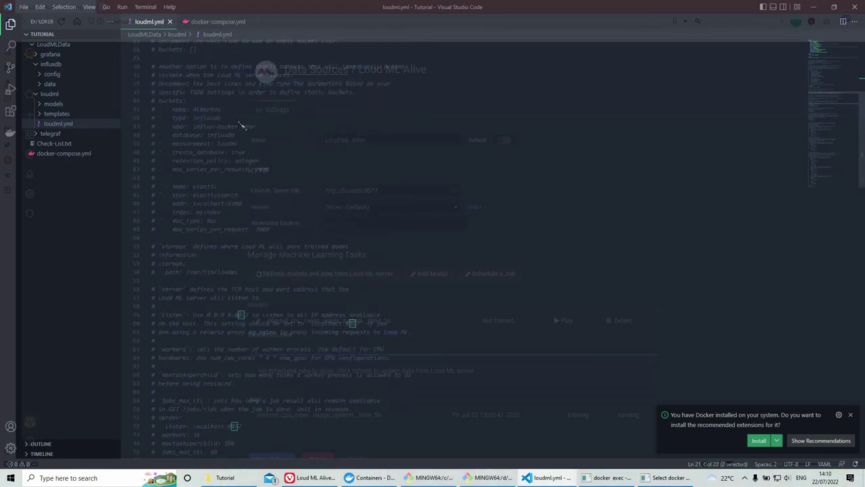
scroll(245, 121, "up", 8)
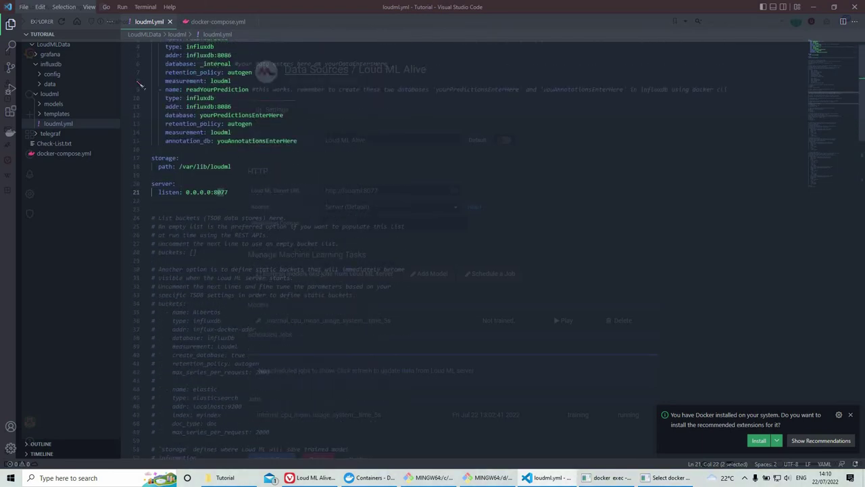
left_click(45, 94)
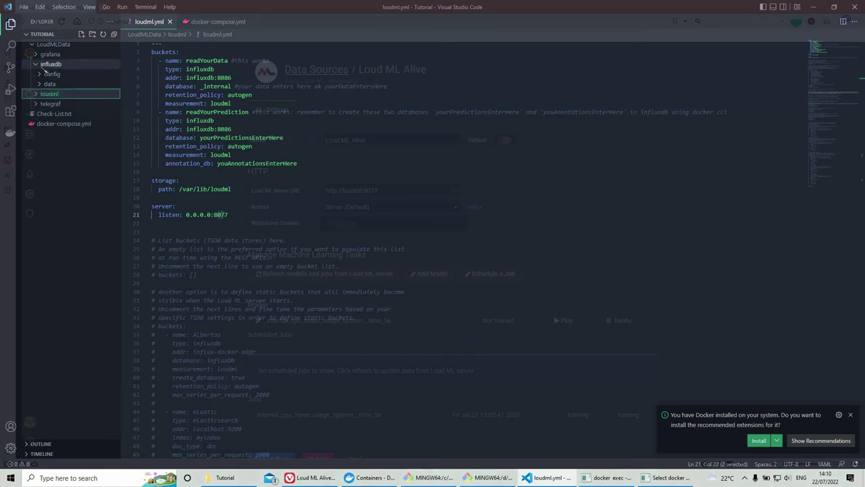
left_click(45, 65)
left_click(46, 84)
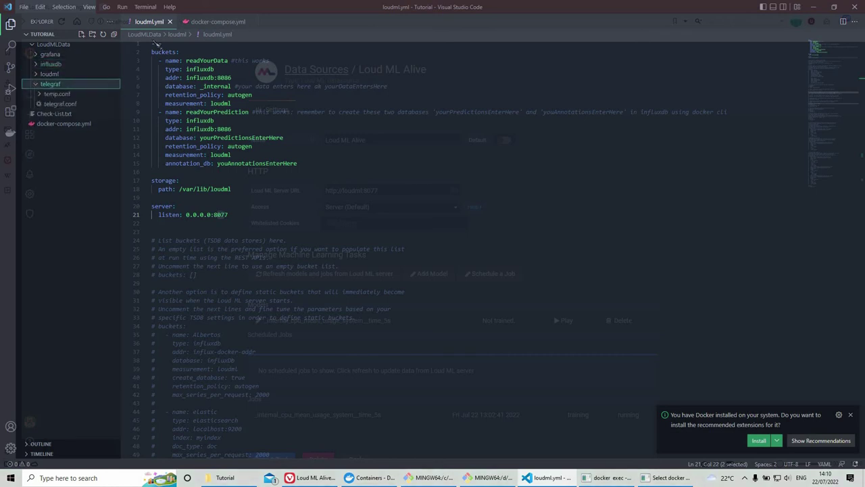
Step: Open telegraf.conf and highlight interval = "5s" and the trythis host in the output URL
left_click(63, 124)
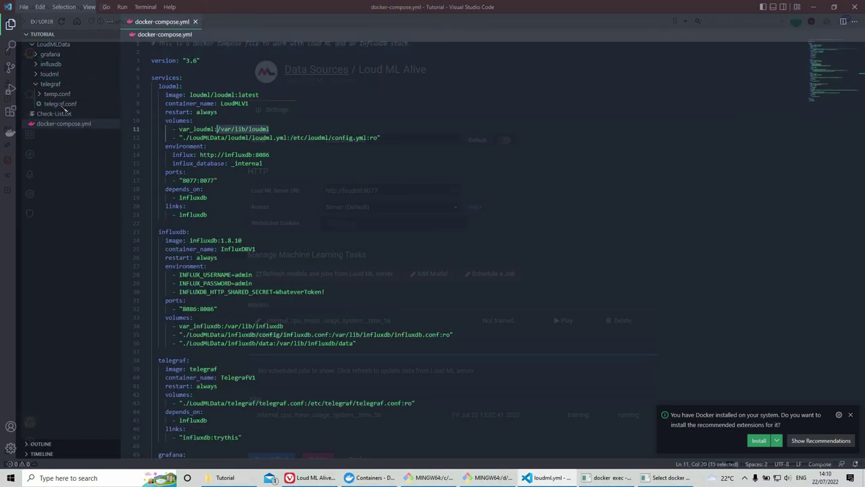
left_click(60, 103)
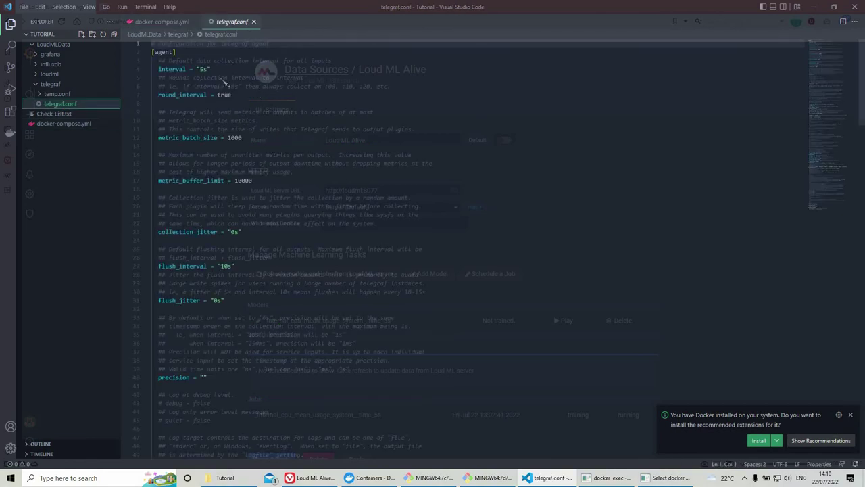
left_click_drag(212, 69, 153, 70)
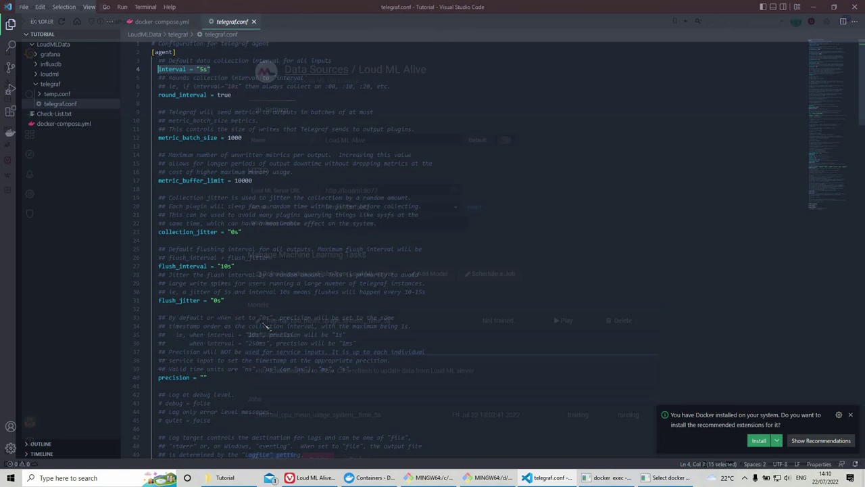
scroll(267, 328, "down", 15)
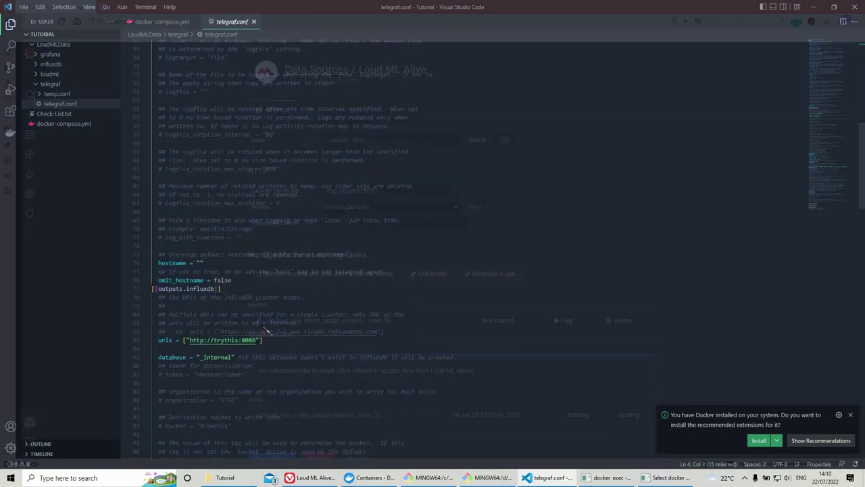
scroll(249, 309, "down", 3)
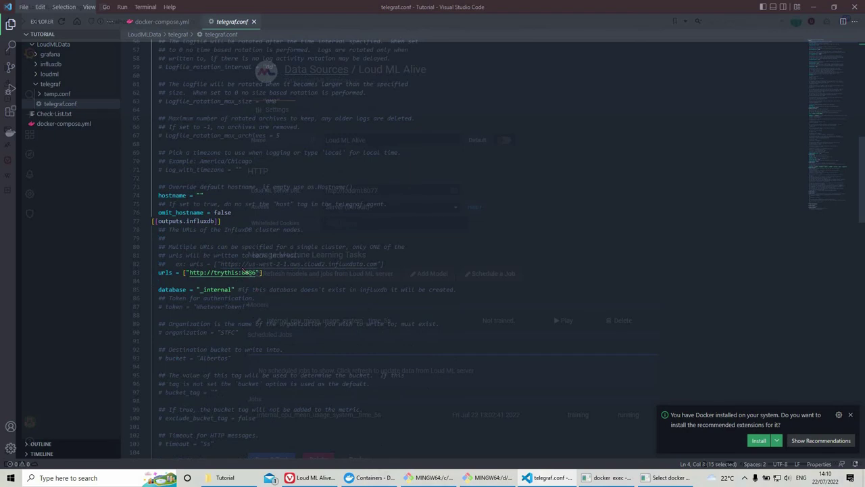
scroll(245, 272, "down", 3)
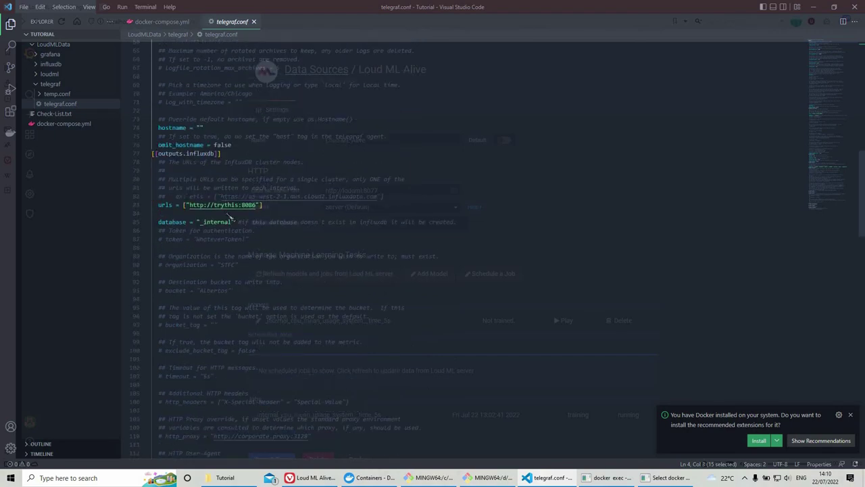
double_click(230, 206)
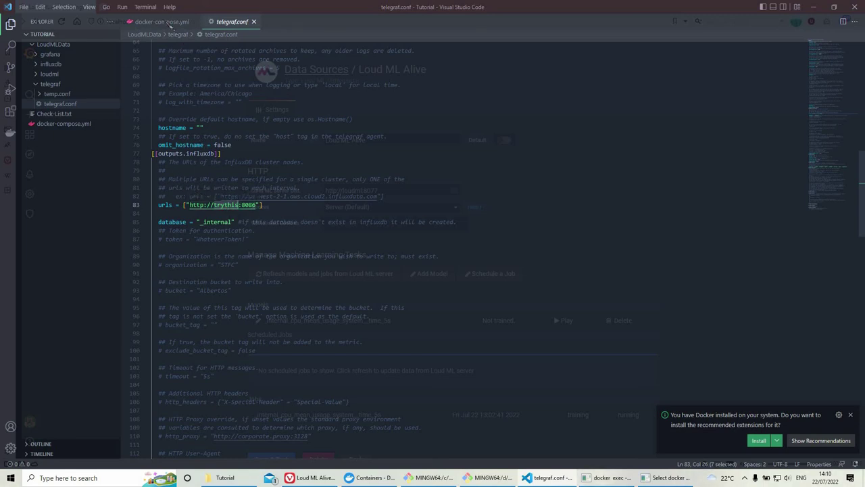
Step: Check the influxdb:trythis entry in docker-compose.yml's telegraf links
key("ctrl+Tab")
scroll(230, 290, "down", 2)
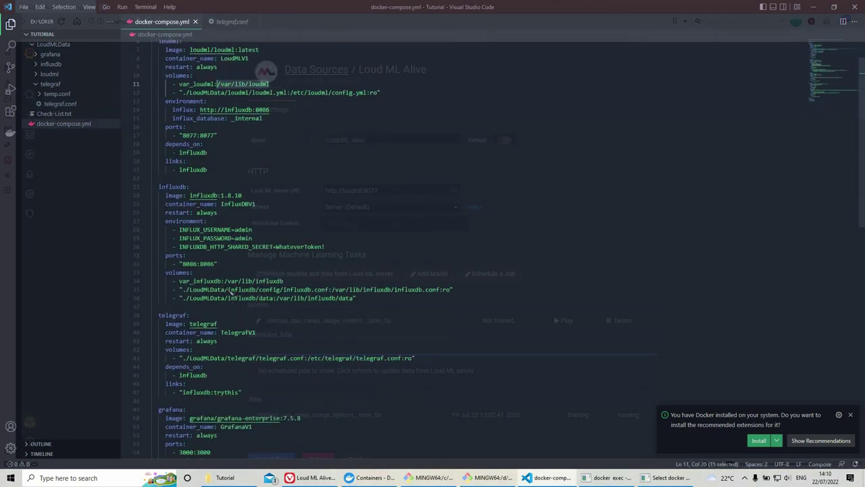
double_click(197, 392)
double_click(233, 394)
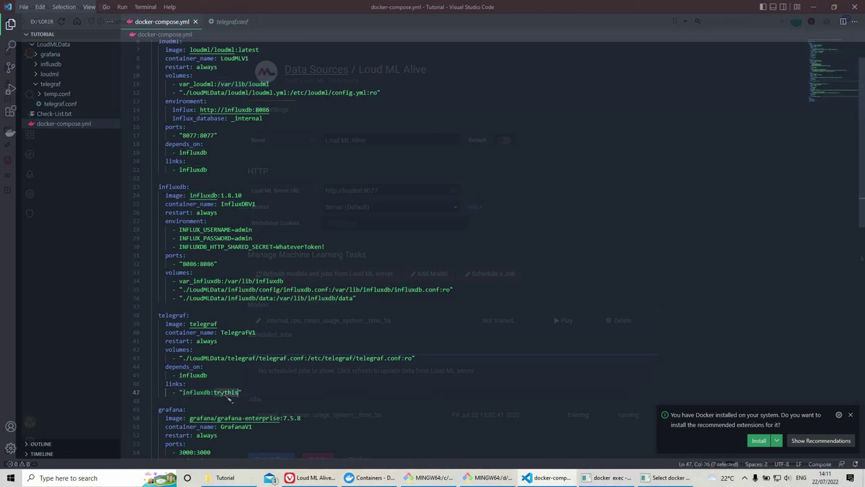
key("ctrl+Tab")
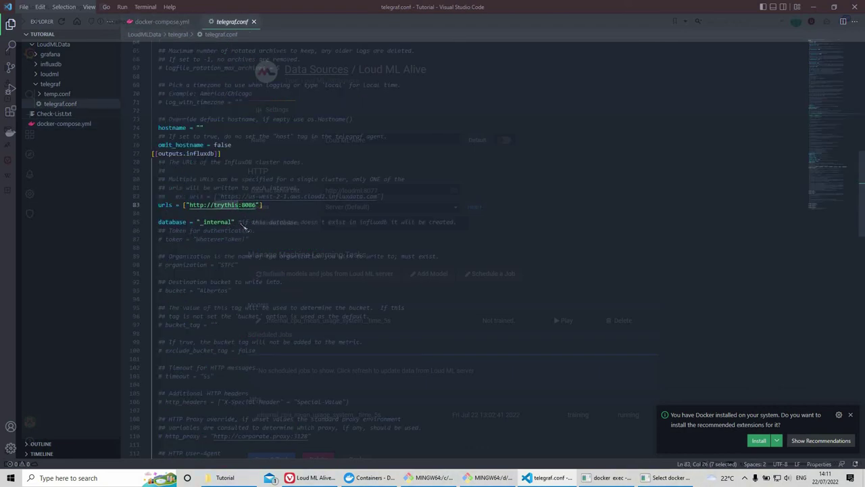
Step: Highlight database = "_internal" in telegraf.conf and review the inputs sections
left_click_drag(238, 222, 157, 222)
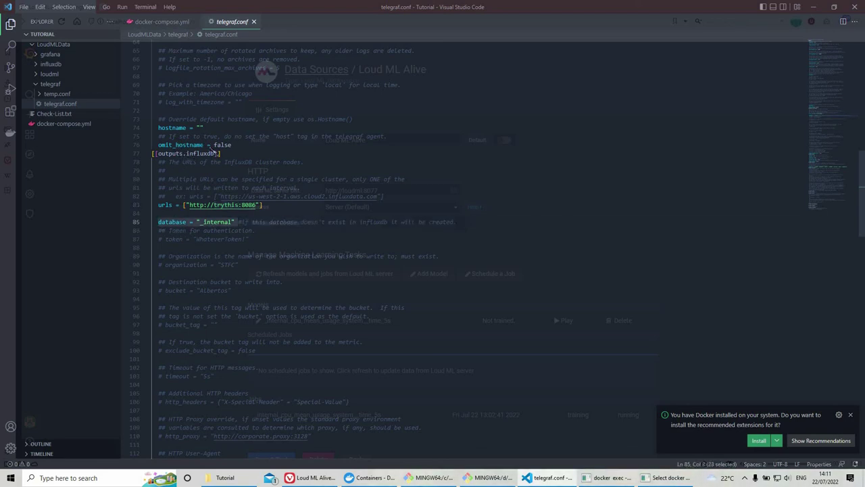
scroll(303, 188, "down", 7)
scroll(303, 188, "down", 6)
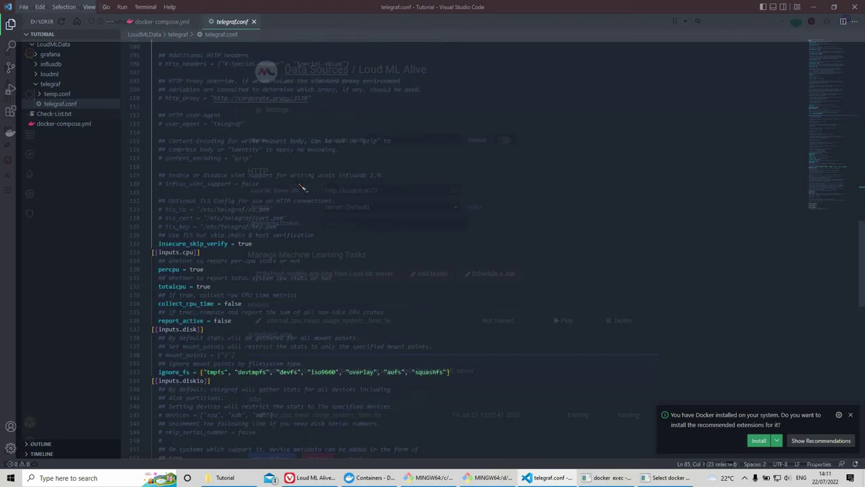
scroll(185, 178, "down", 3)
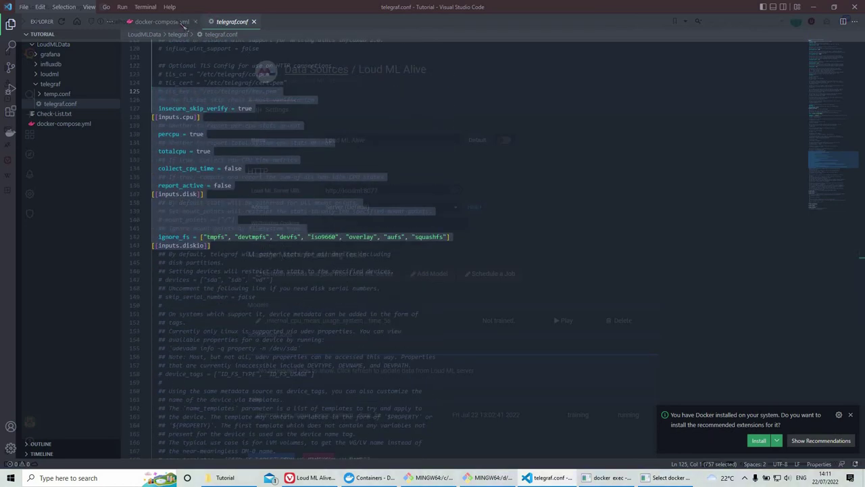
Step: Refresh the models and jobs on the Loud ML Alive data source page
left_click(174, 23)
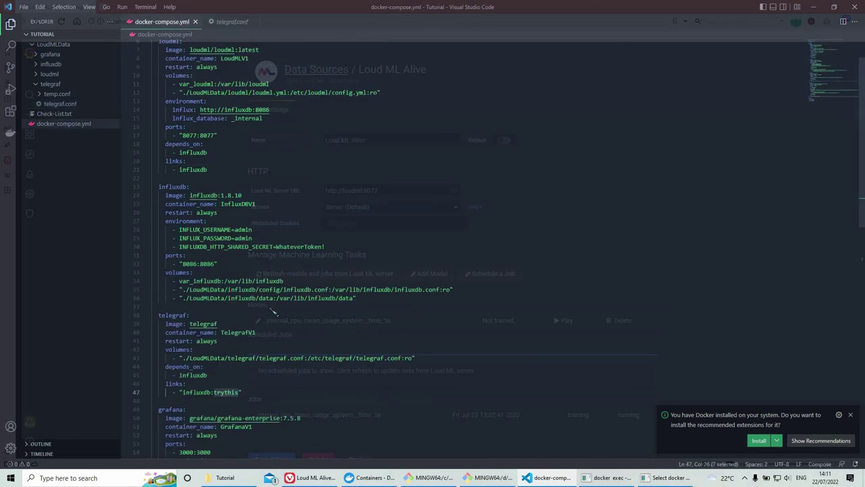
left_click(311, 477)
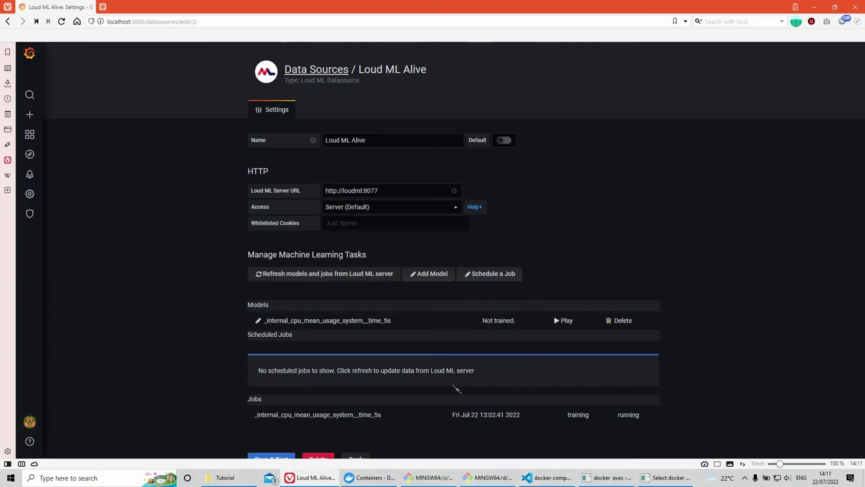
left_click(303, 278)
left_click(329, 480)
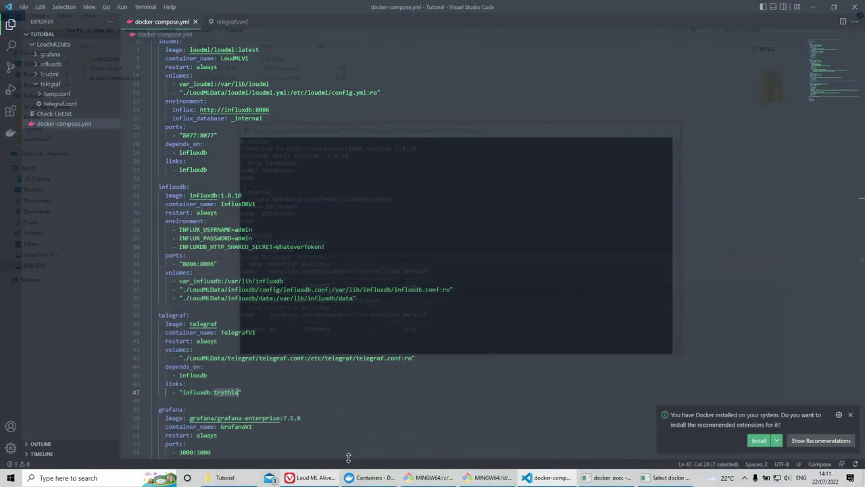
Step: Collapse the telegraf folder and bring the InfluxDB shell terminal forward
left_click(47, 86)
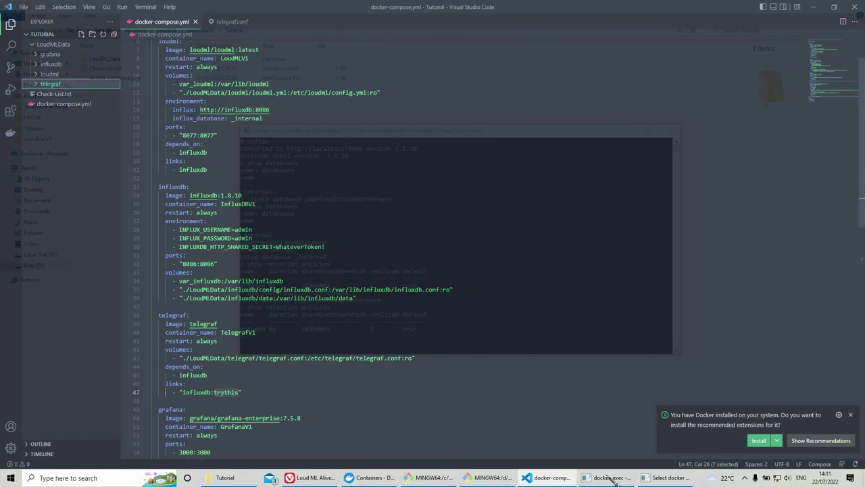
mouse_move(613, 478)
left_click(581, 439)
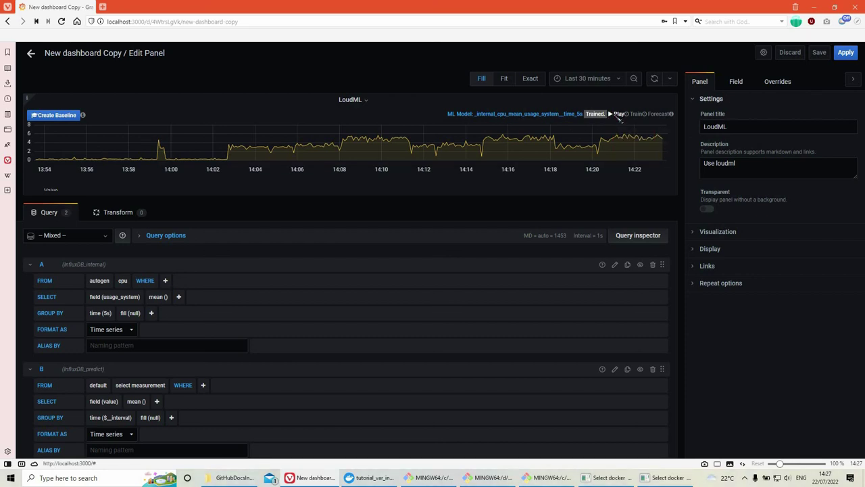
Step: Play the trained model, start a Forecast job, and return to the New dashboard Copy dashboard
left_click(617, 114)
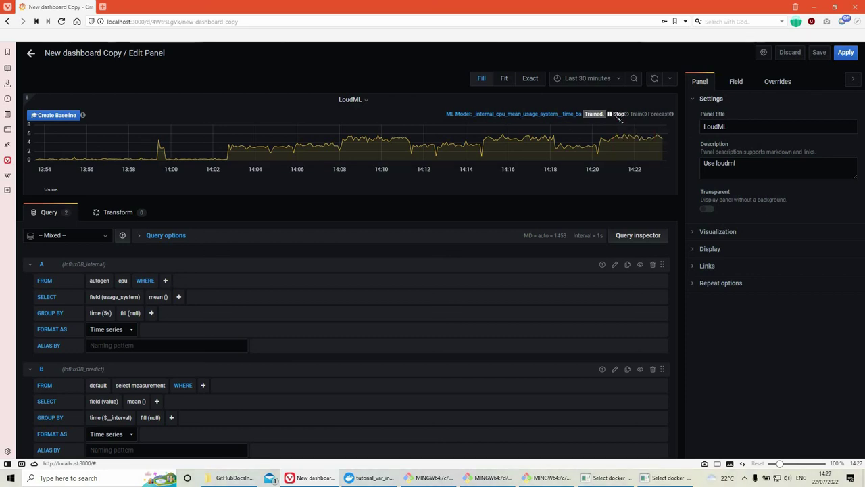
left_click(659, 115)
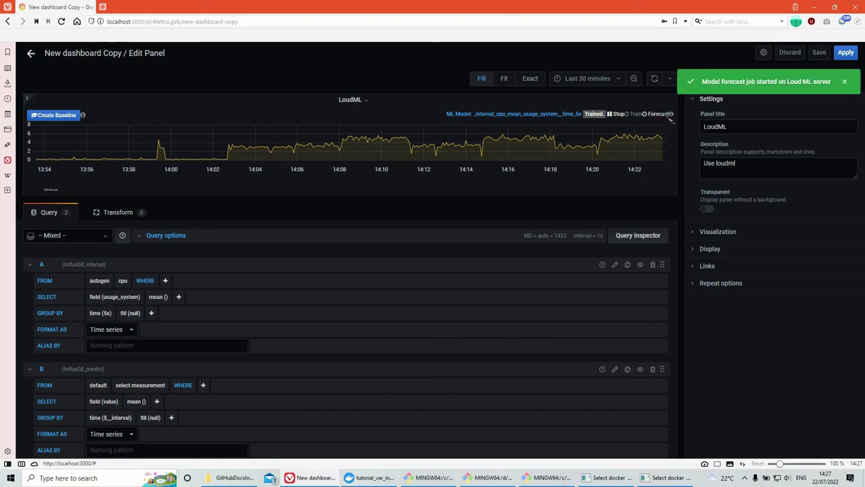
left_click(30, 53)
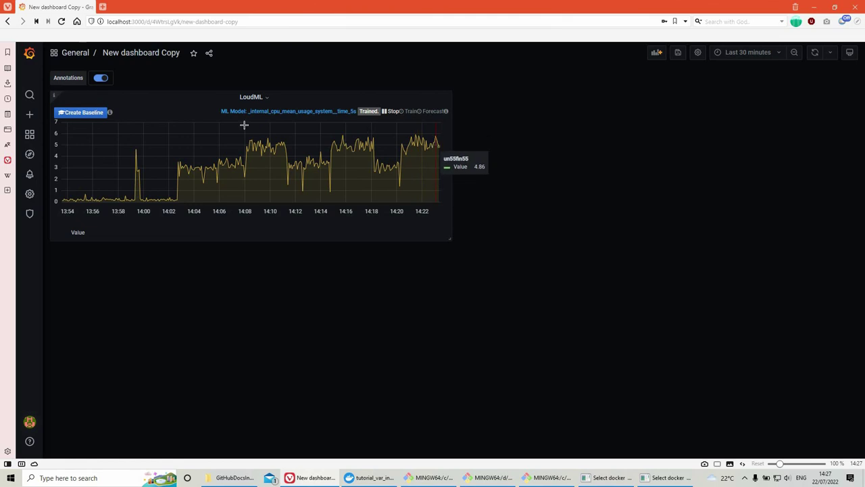
Step: Save the dashboard changes with the note 'test'
mouse_move(42, 202)
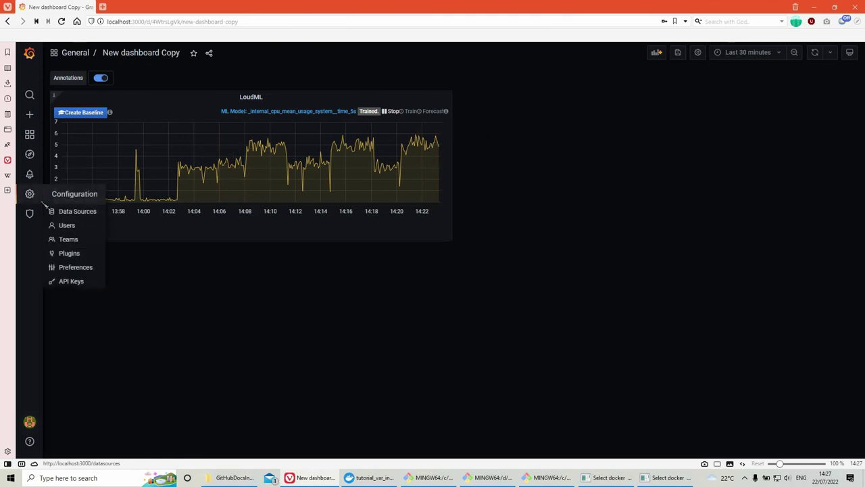
left_click(29, 194)
left_click(409, 144)
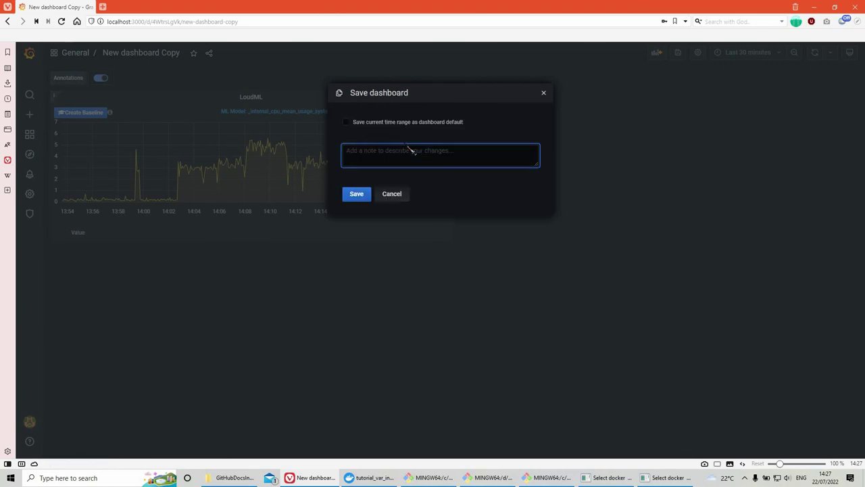
type("test")
left_click(356, 193)
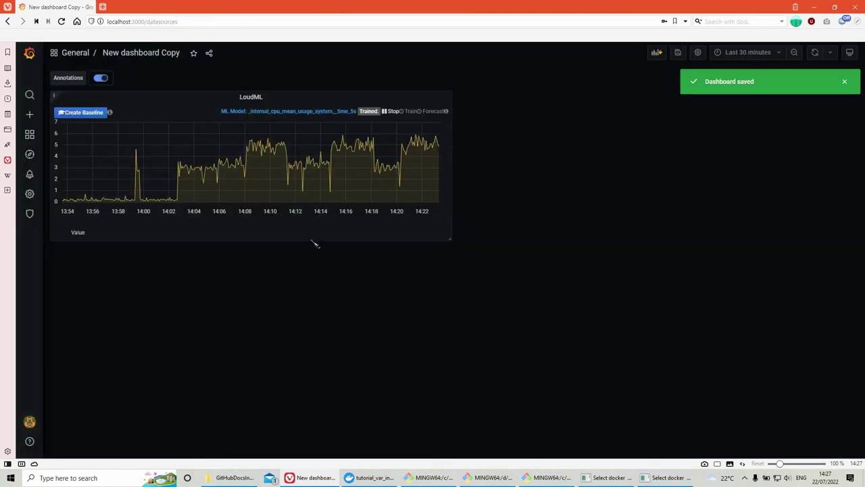
Step: Check the InfluxDB_predict data source, then open the Loud ML Alive data source settings
left_click(320, 253)
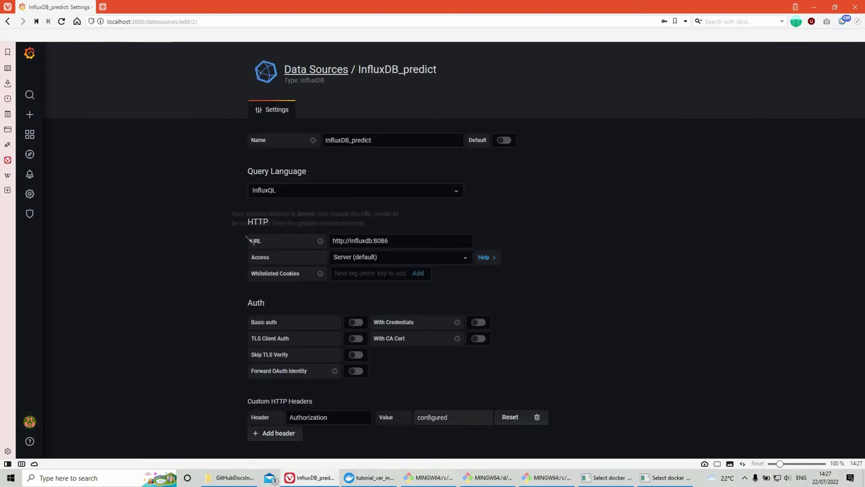
scroll(342, 336, "down", 4)
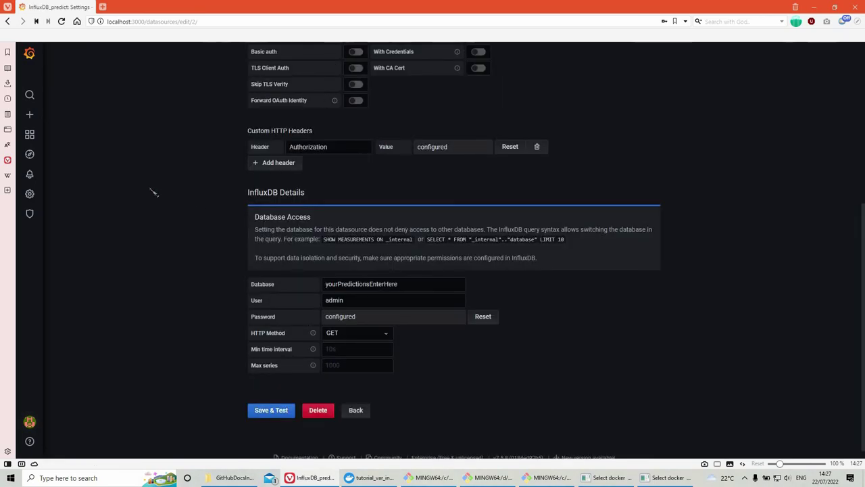
key("alt+Left")
key("alt+Left")
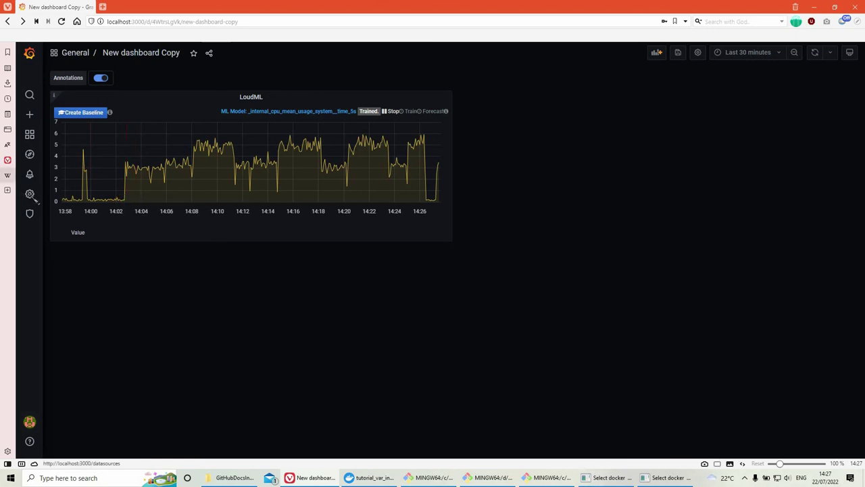
left_click(29, 194)
left_click(377, 285)
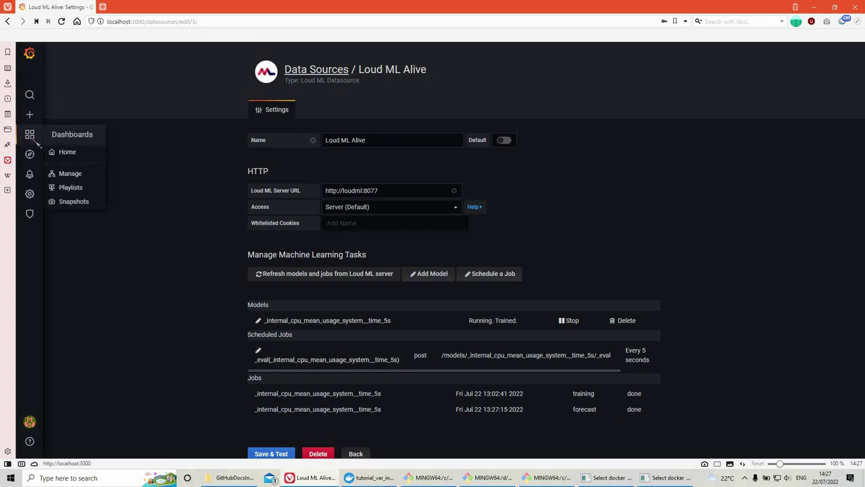
Step: Open New dashboard Copy and enter edit mode on the LoudML panel
left_click(67, 152)
left_click(172, 345)
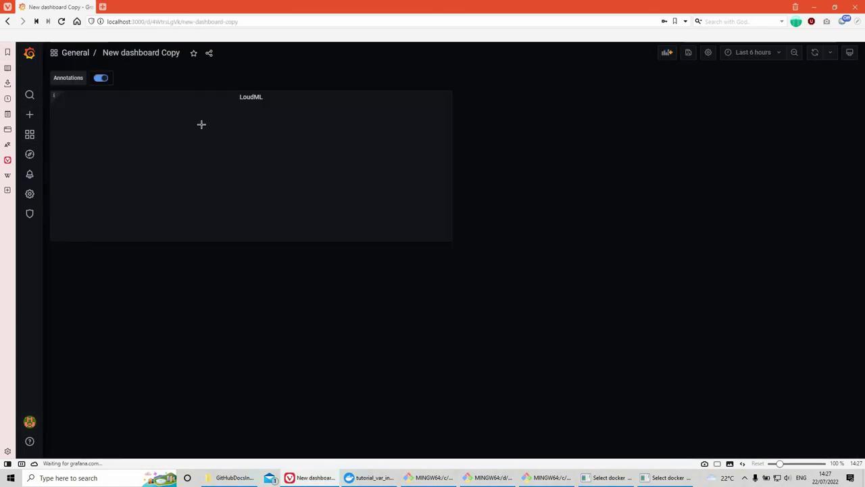
left_click(259, 102)
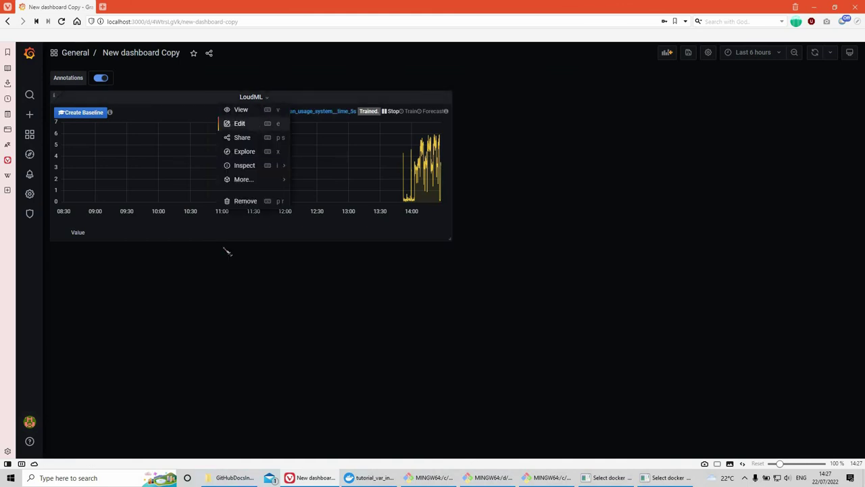
key("e")
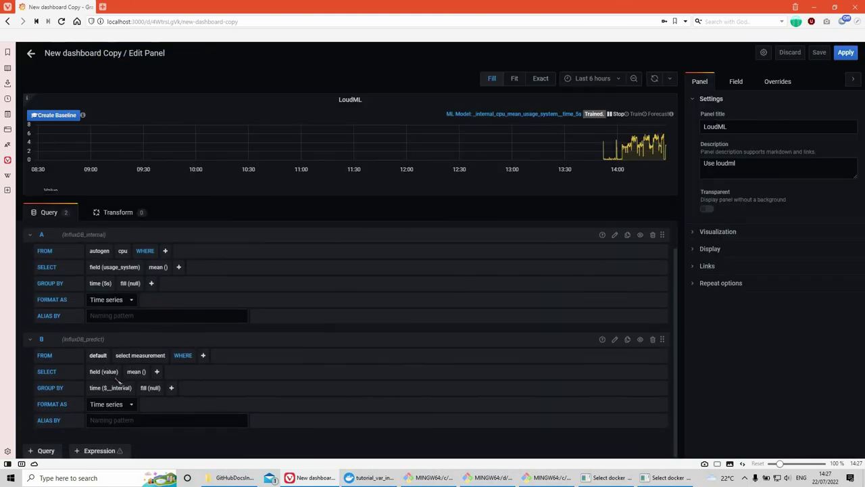
Step: Point query B at autogen.loudml filtered on model _internal_cpu_mean_usage_system__time_5s
left_click(98, 355)
left_click(103, 380)
left_click(140, 355)
left_click(144, 372)
left_click(170, 355)
left_click(196, 370)
left_click(226, 355)
left_click(243, 368)
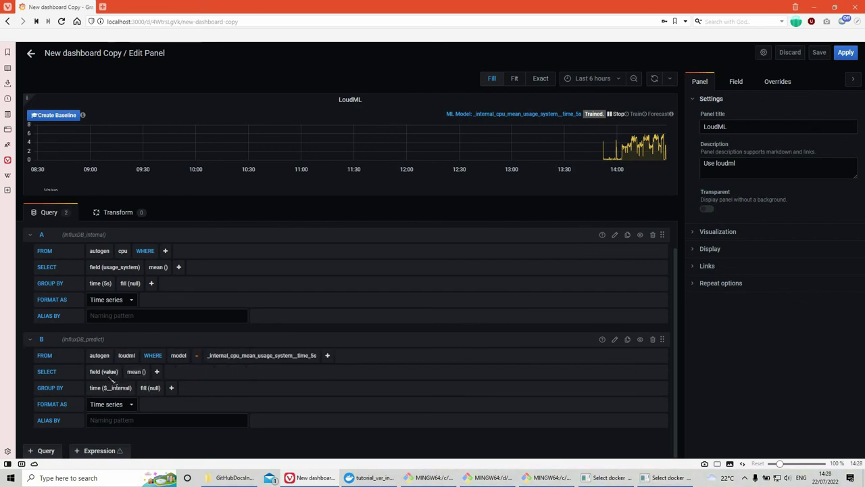
Step: Select field upper_mean_usage_system for query B, grouped by time(5s)
left_click(110, 371)
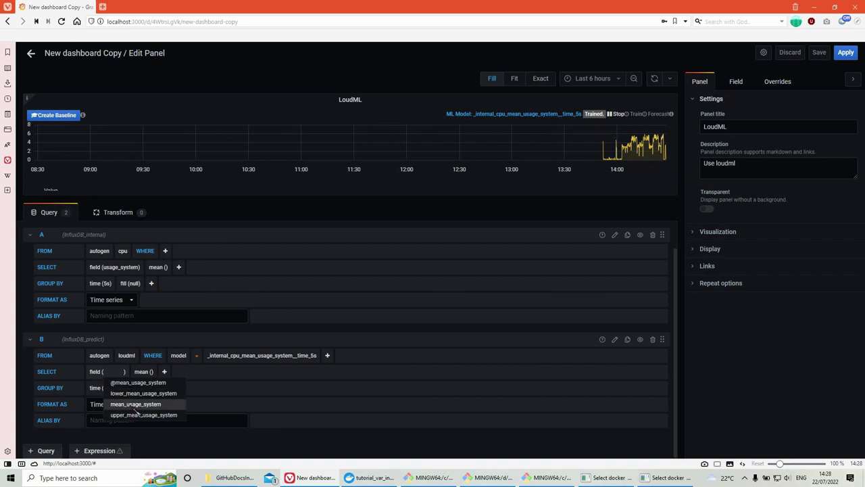
left_click(136, 404)
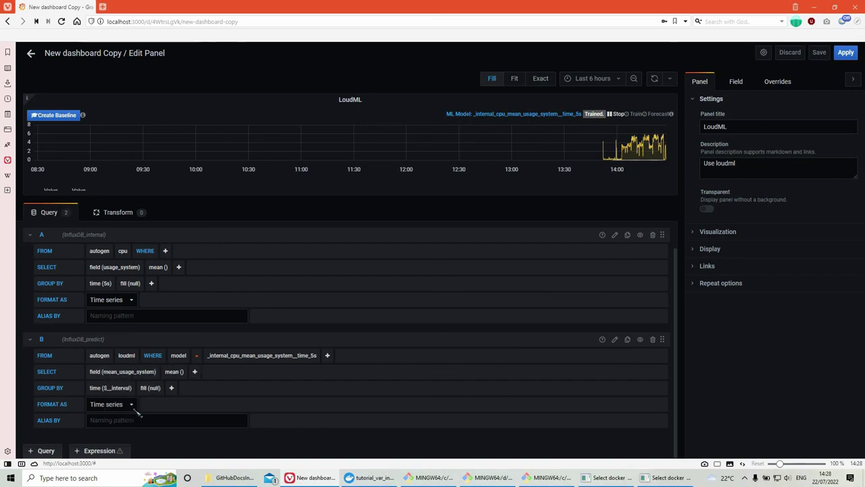
left_click(122, 372)
left_click(139, 414)
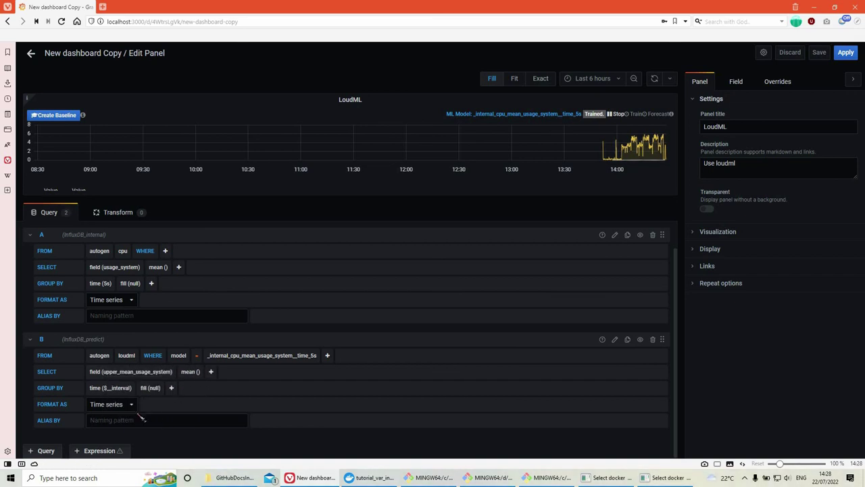
left_click(117, 391)
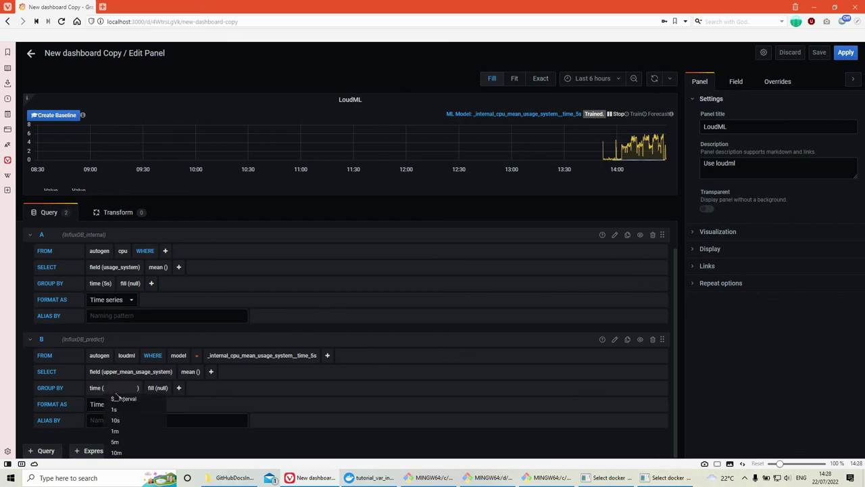
type("5s")
key("Tab")
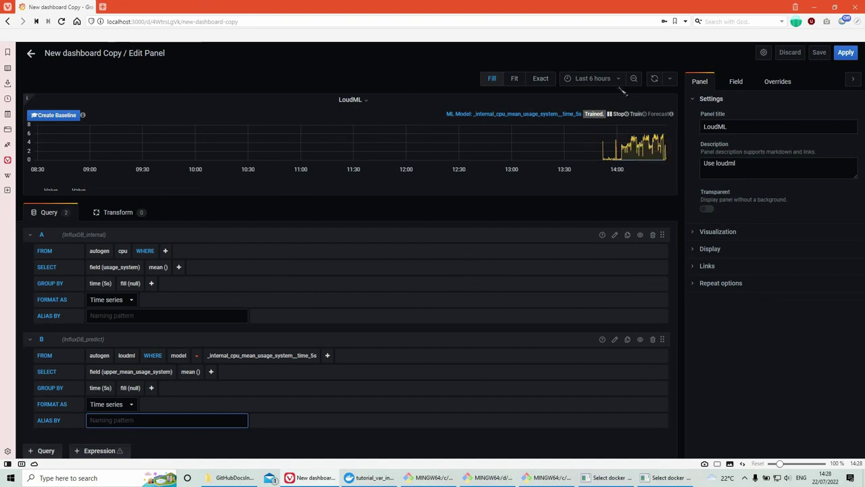
Step: Try the Last 1 hour, Last 30 minutes and Last 15 minutes time ranges
left_click(587, 79)
left_click(581, 158)
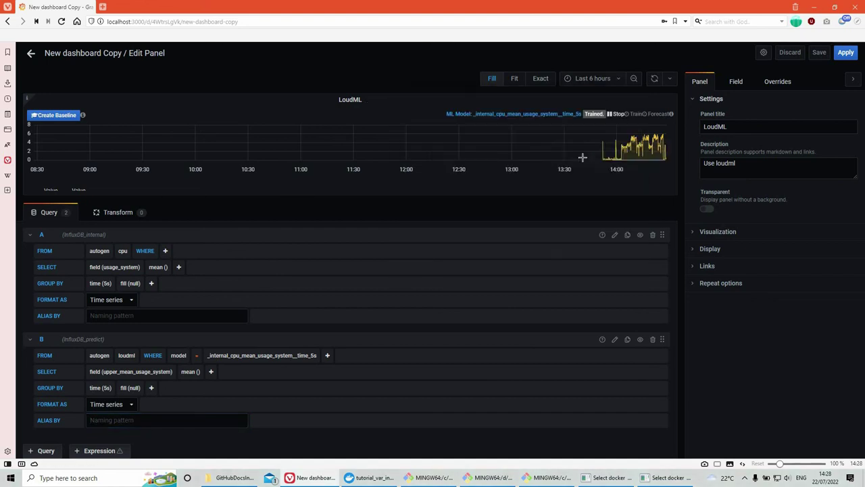
left_click(593, 78)
left_click(581, 142)
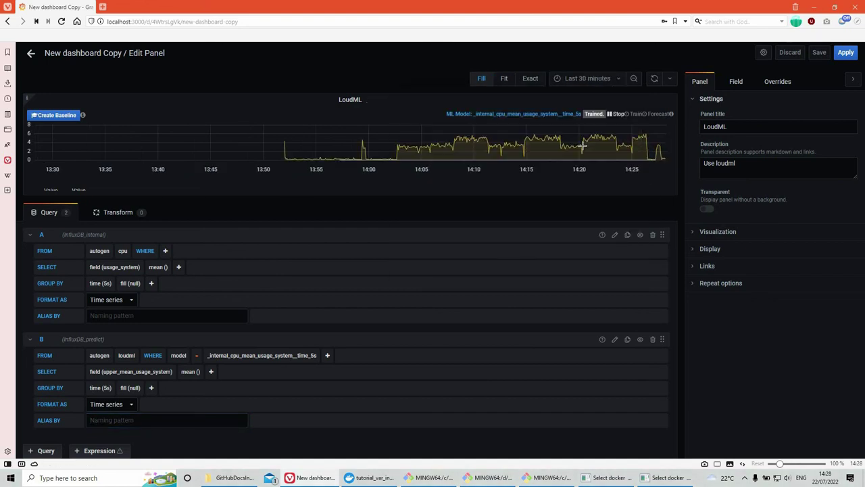
left_click(587, 78)
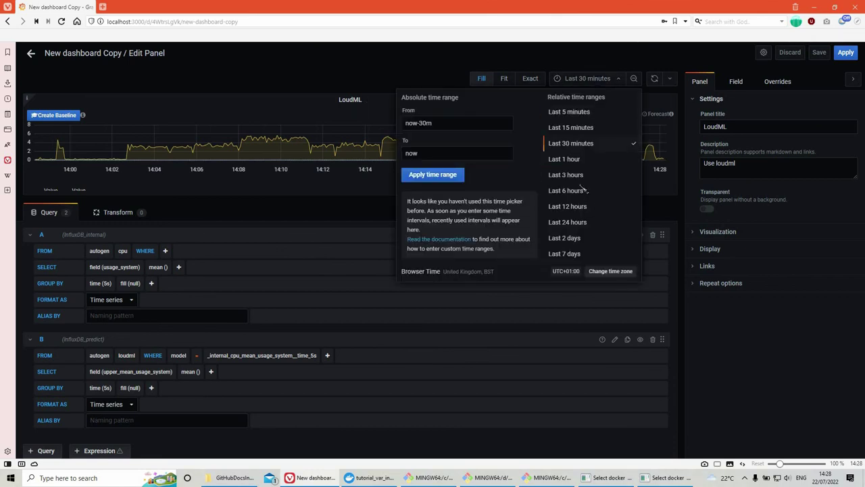
left_click(571, 127)
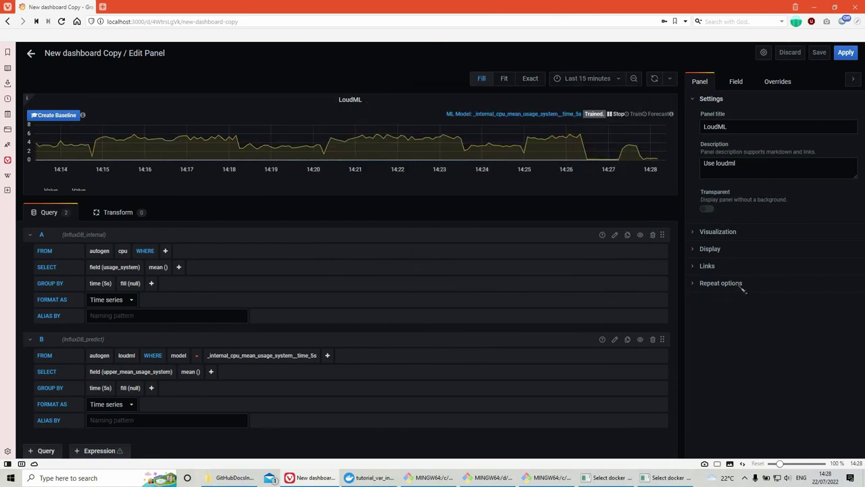
Step: Toggle the graph's Show legend and Points display options off and back
left_click(713, 237)
scroll(778, 315, "down", 5)
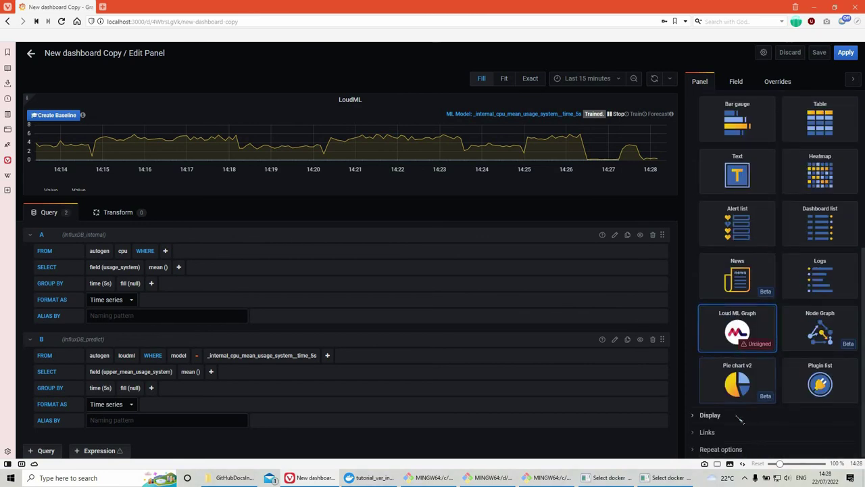
left_click(713, 415)
scroll(716, 338, "down", 8)
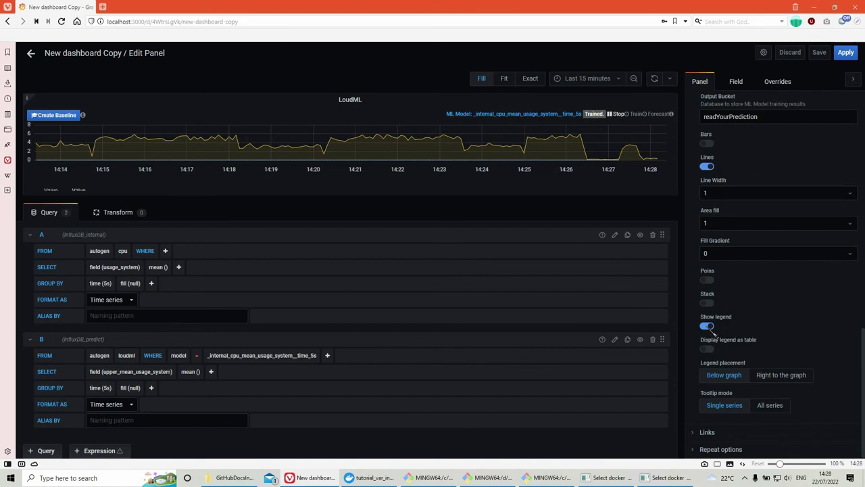
left_click(707, 326)
left_click(707, 327)
left_click(707, 280)
left_click(707, 280)
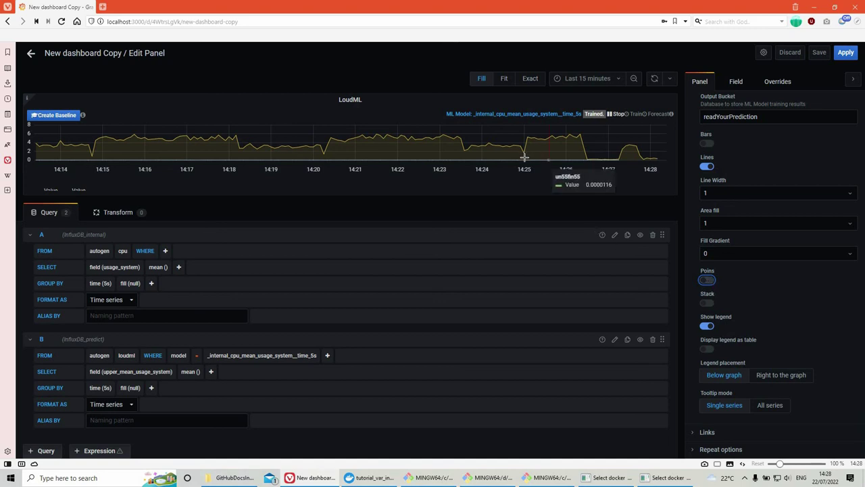
Step: Drag-zoom the graph to 14:24:54–14:27:18
left_click_drag(387, 161, 635, 163)
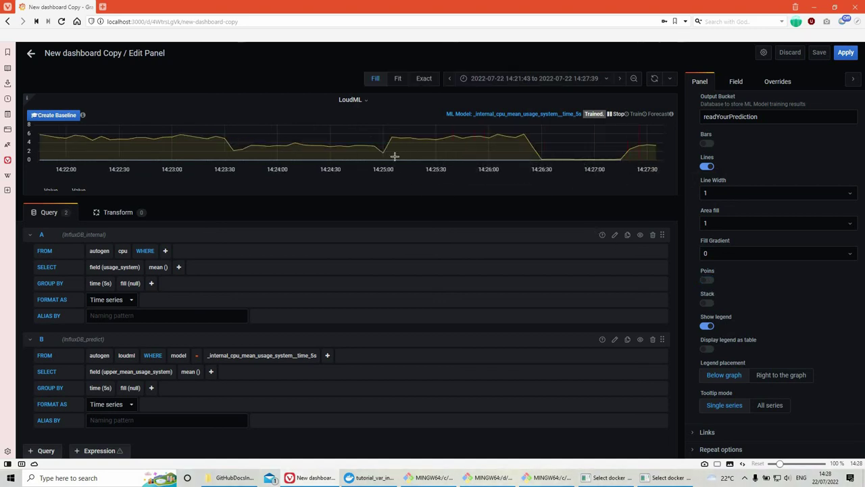
left_click_drag(373, 161, 576, 159)
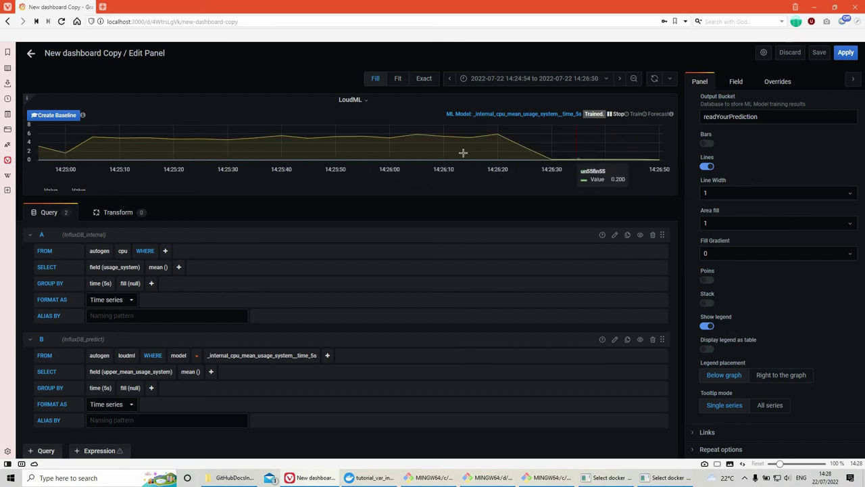
key("alt+Left")
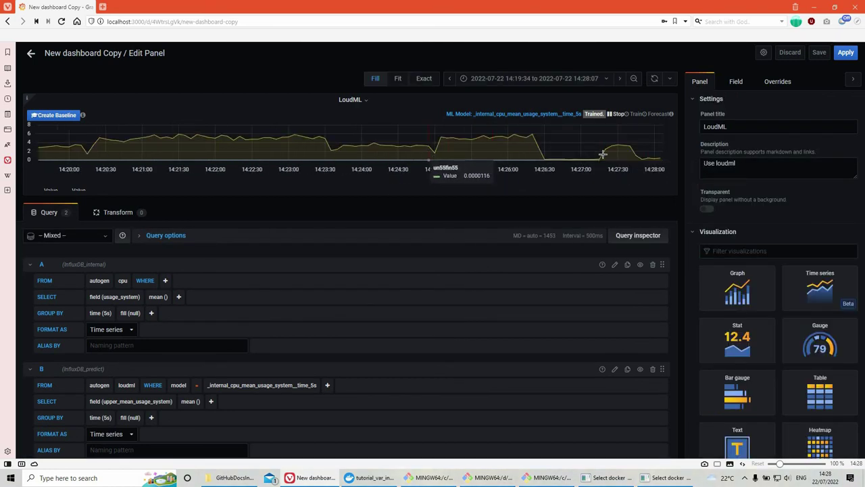
left_click_drag(428, 156, 602, 156)
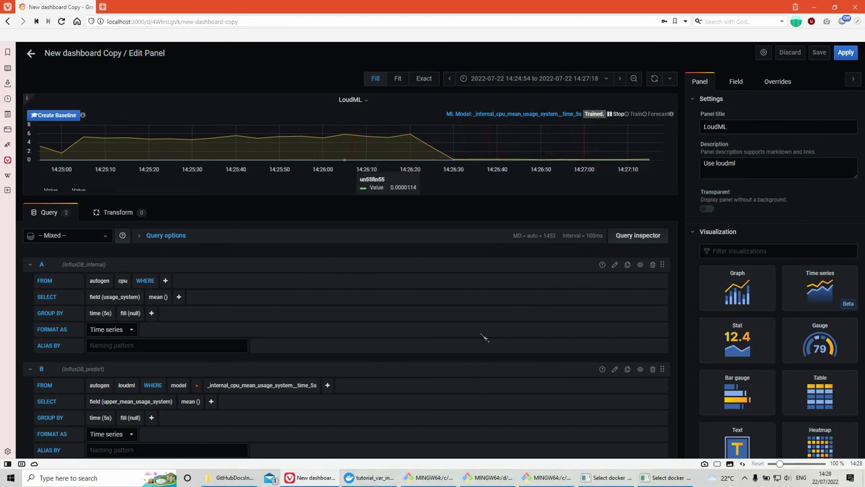
scroll(484, 337, "down", 1)
scroll(797, 347, "down", 3)
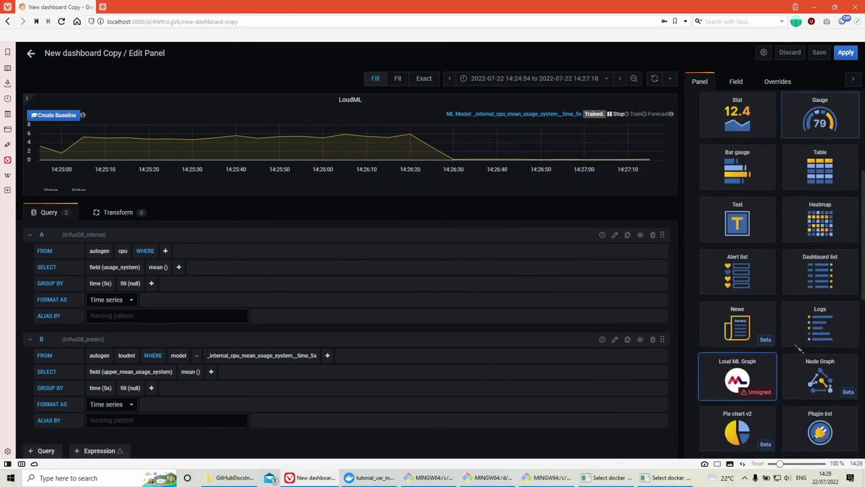